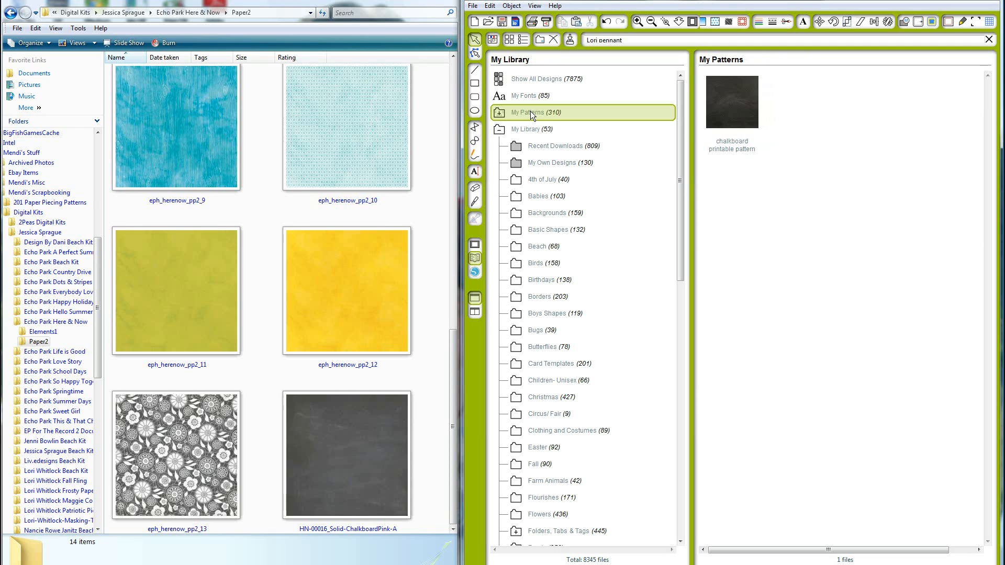
Import the HN-00016_Solid-ChalkboardPink-A image into the Echo Park Here & Now pattern folder
left_click(500, 114)
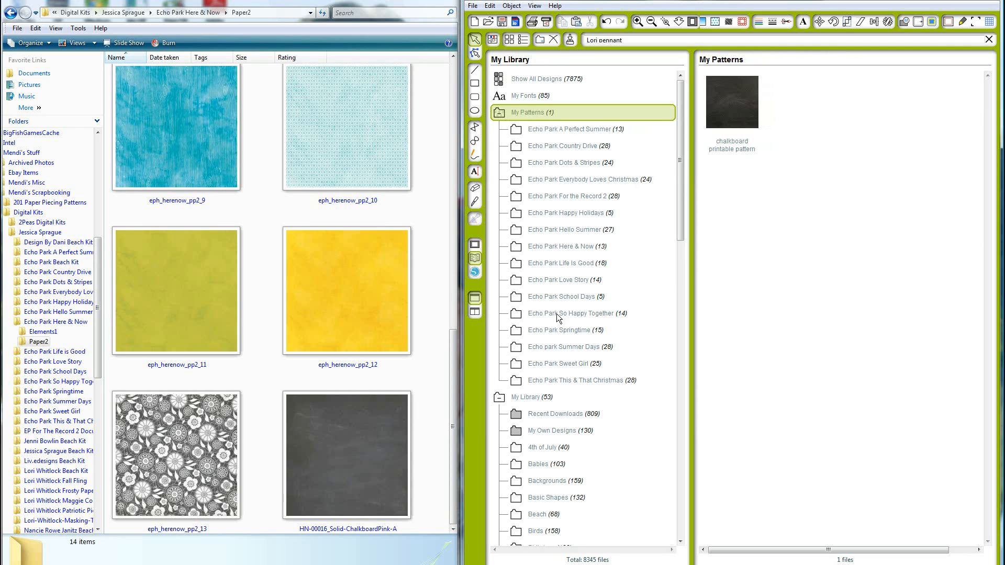
left_click(575, 248)
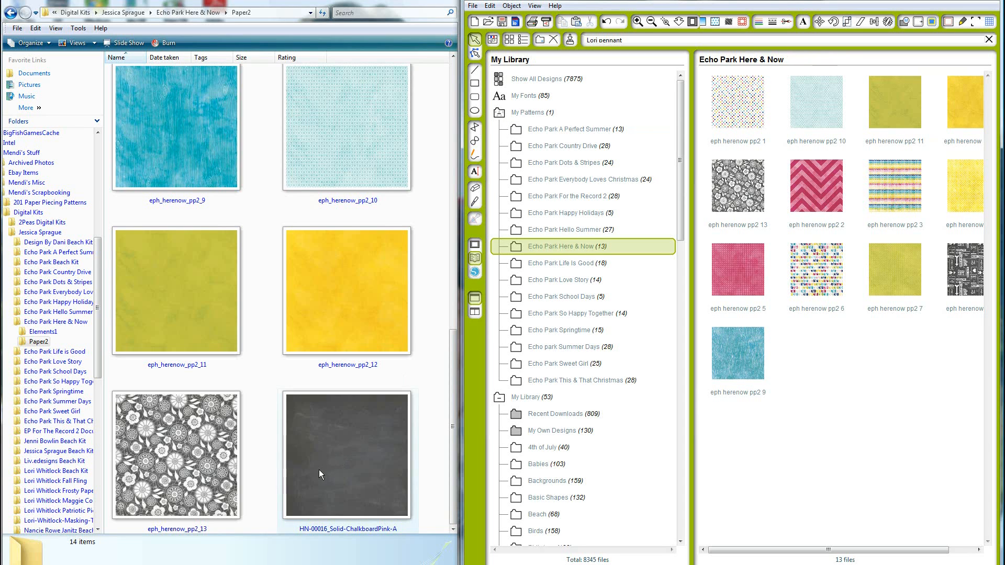
left_click_drag(319, 470, 569, 250)
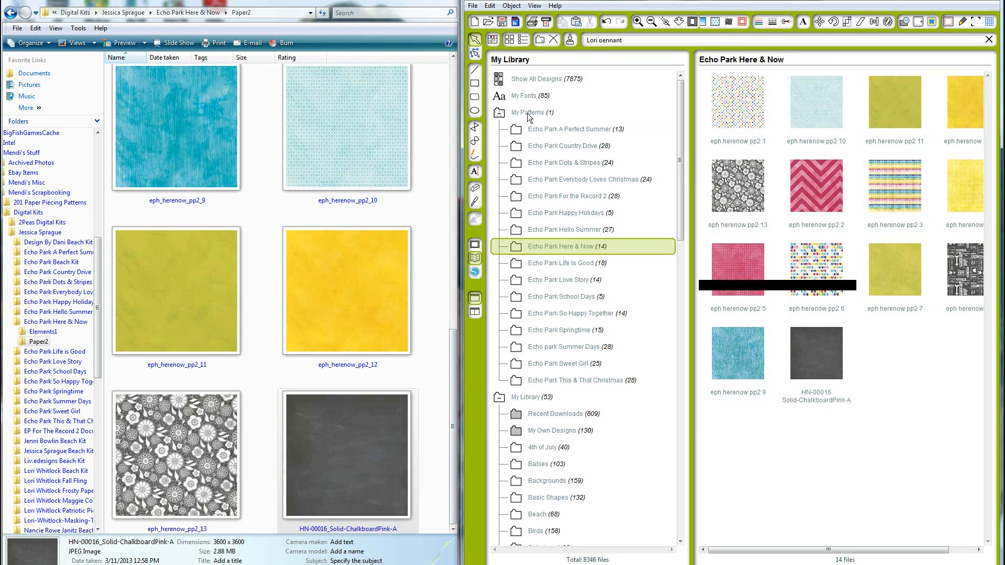
Create a new pattern folder named Echo Park under My Patterns
left_click(500, 112)
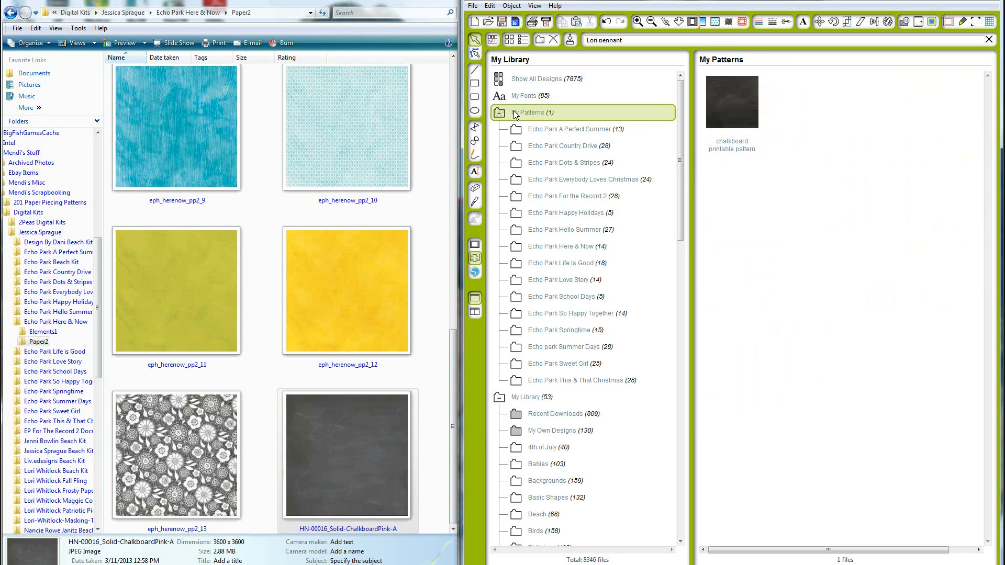
right_click(521, 112)
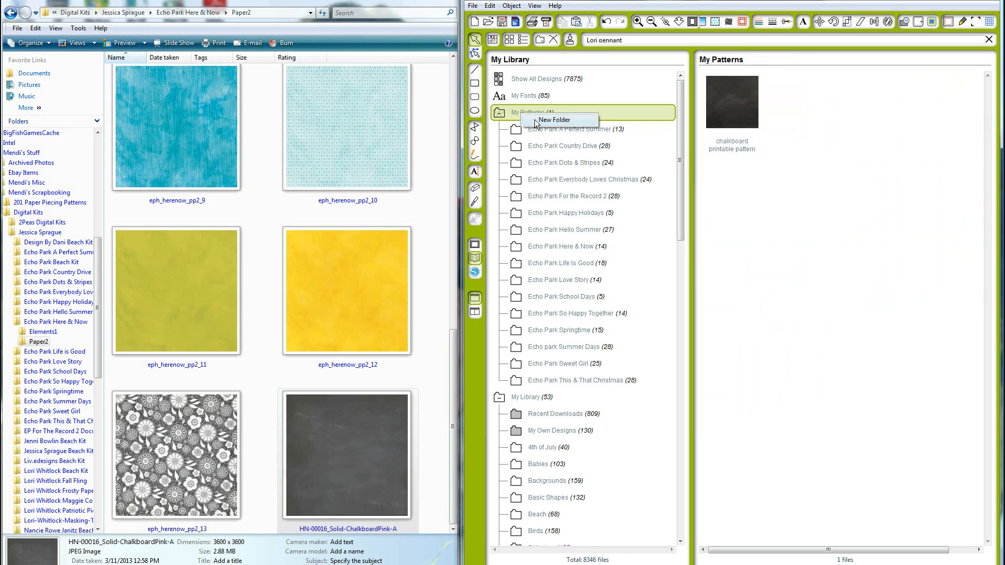
left_click(535, 123)
type("Echo Park")
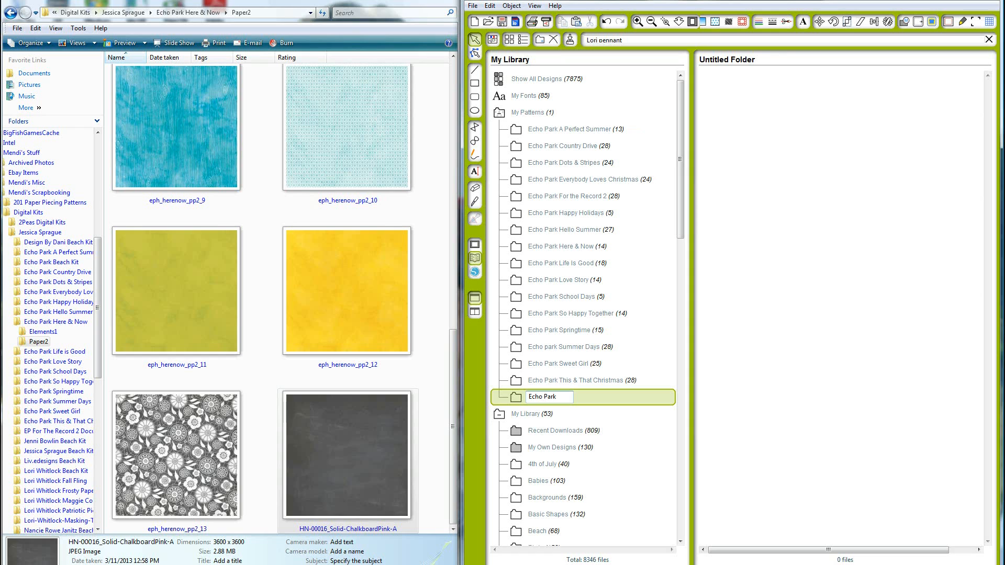
left_click(595, 411)
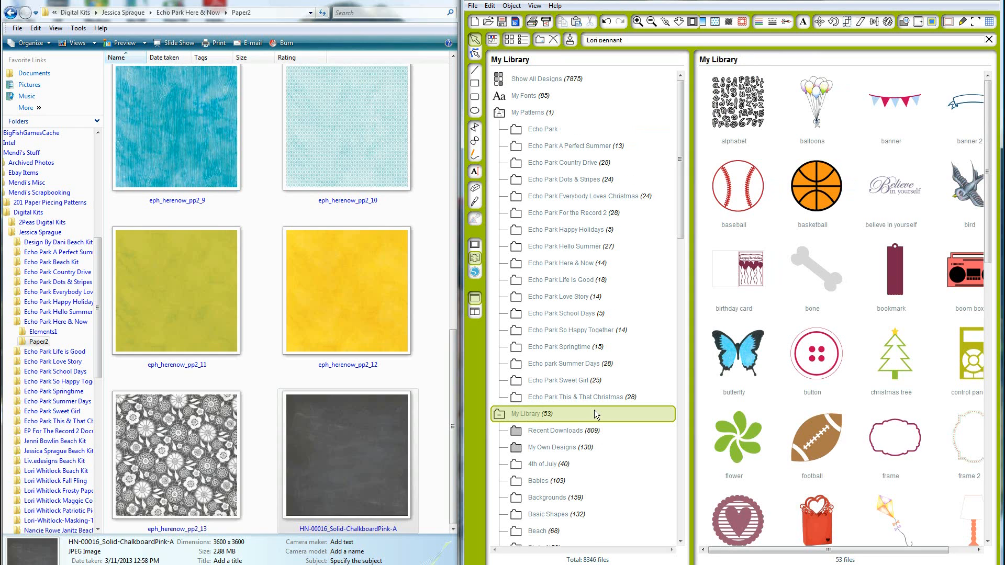
Delete the new Echo Park folder
left_click(545, 130)
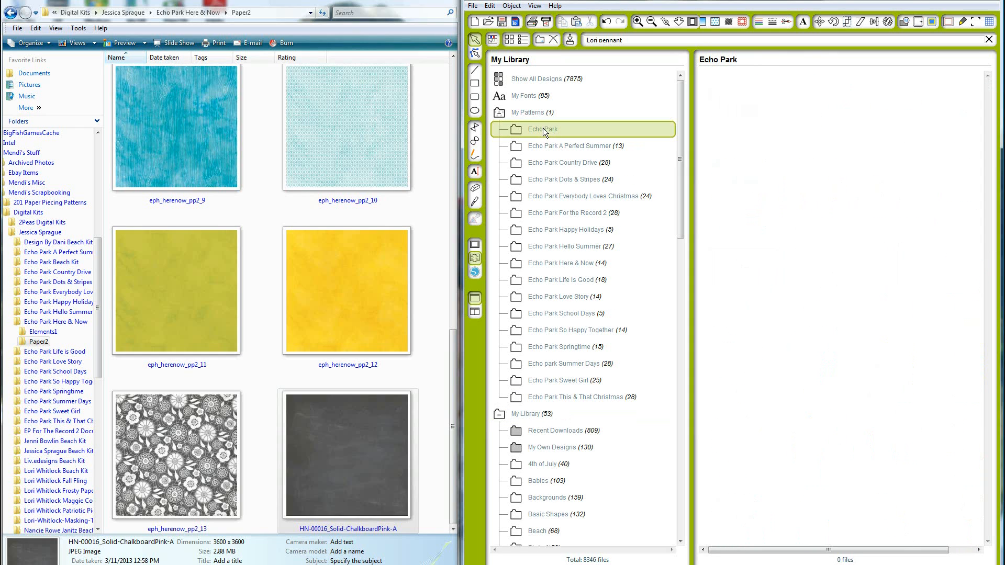
right_click(542, 128)
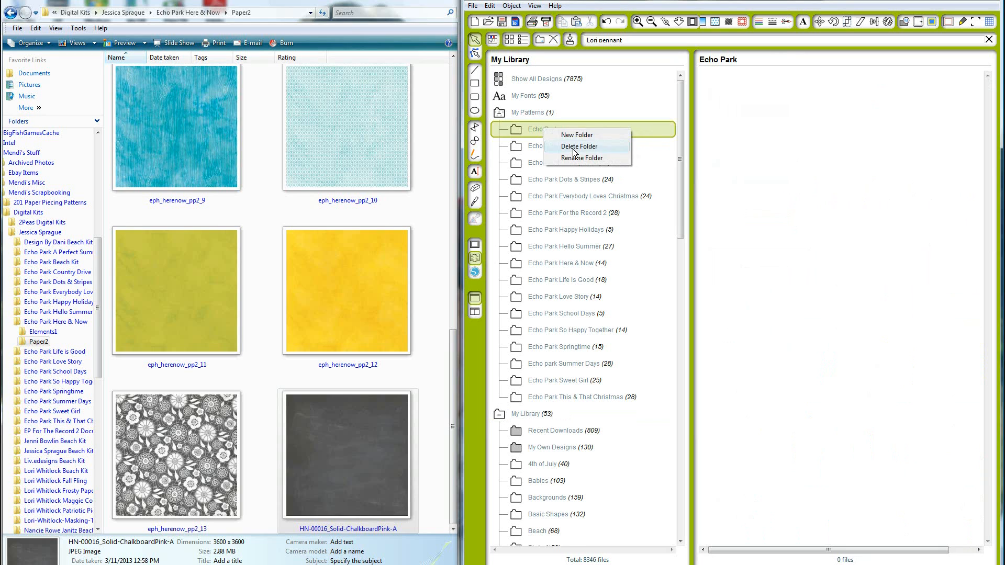
left_click(573, 147)
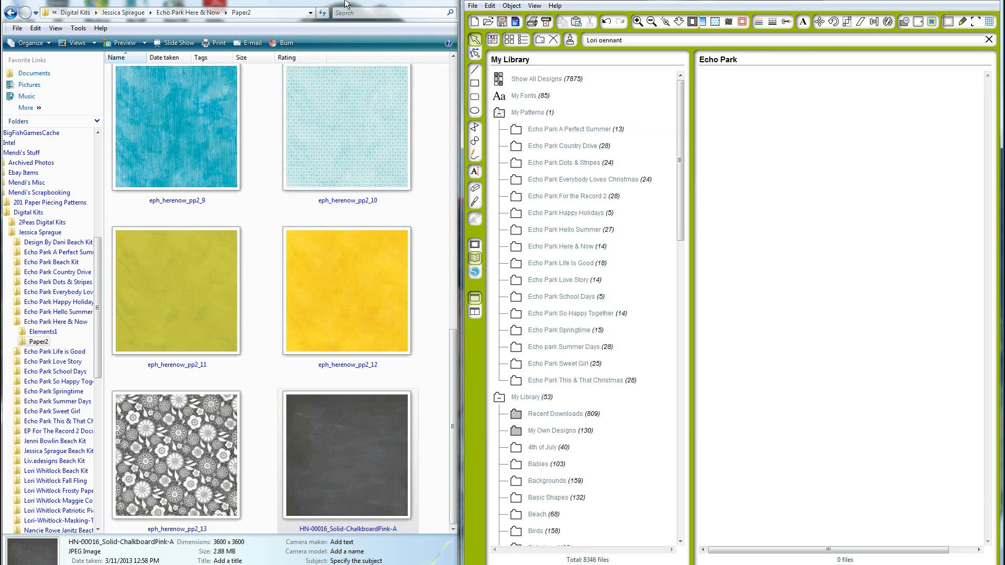
Minimize the file browser and maximize the Silhouette Studio window
left_click(446, 3)
left_click(446, 2)
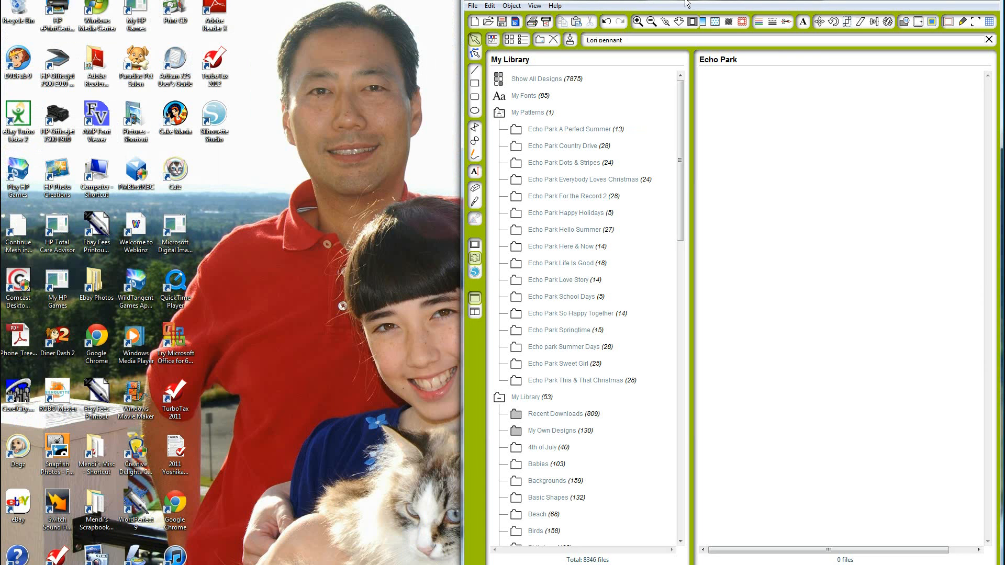
double_click(909, 3)
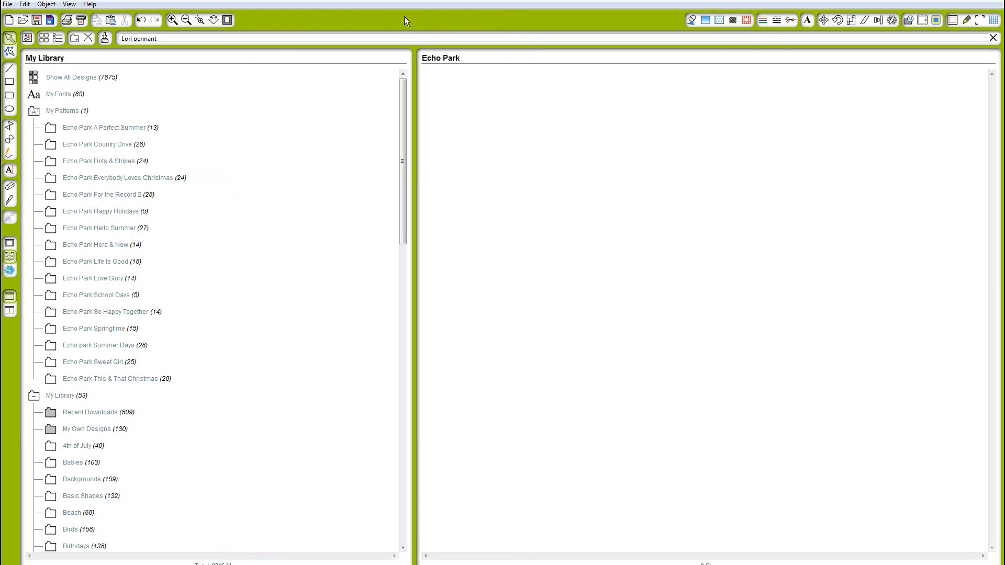
Switch to the design page, open the Fill Pattern panel and scroll to the Echo Park patterns
left_click(10, 245)
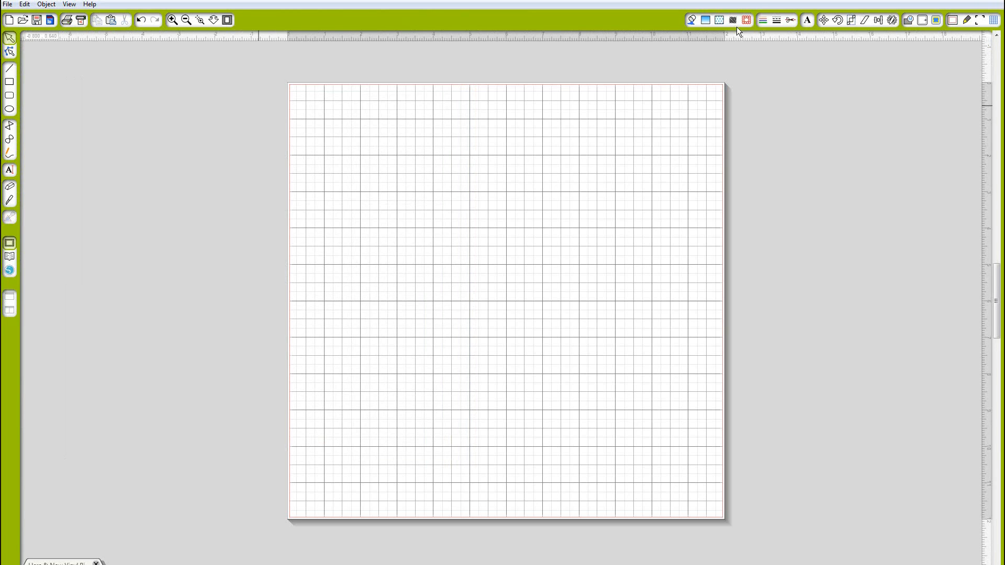
left_click(719, 21)
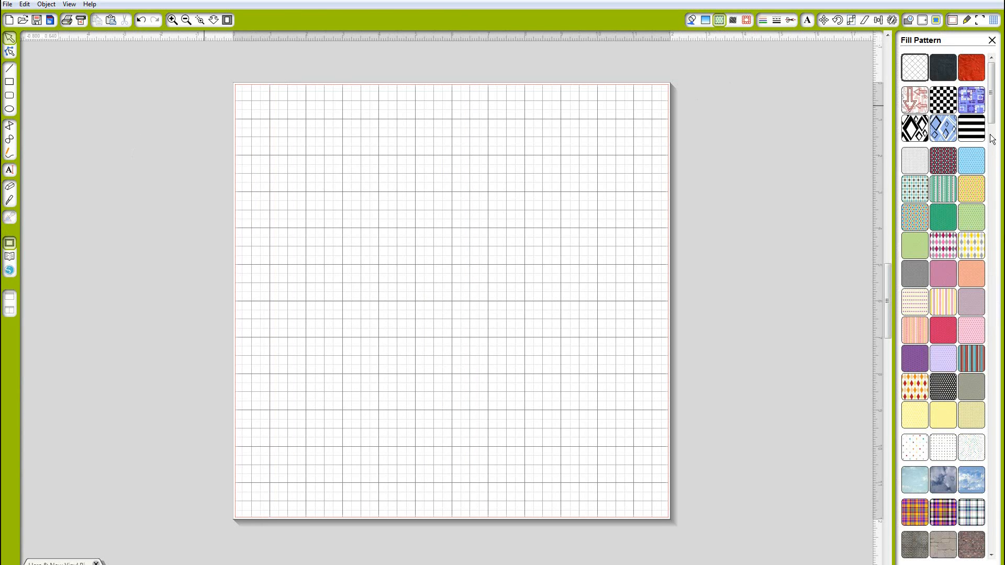
left_click_drag(992, 104, 989, 361)
scroll(984, 356, "down", 10)
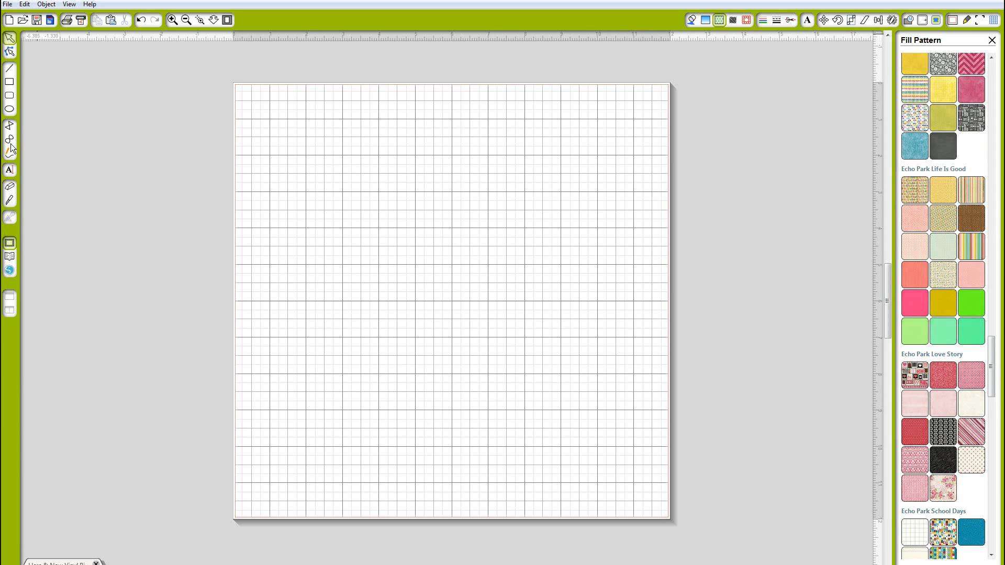
Search the library for Lori Bubble and open the LW-Quote Bubbles Set design
left_click(10, 257)
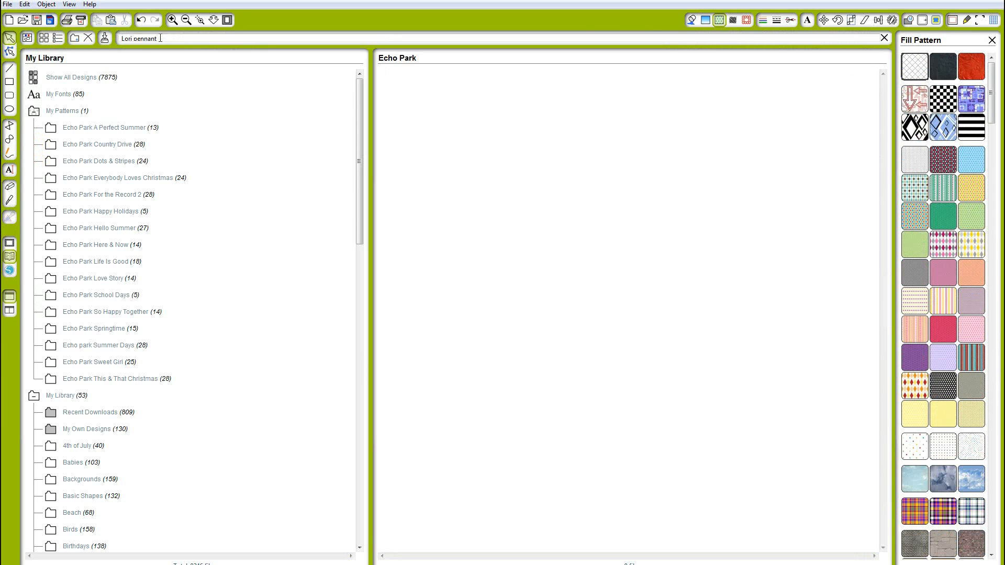
left_click_drag(157, 39, 135, 38)
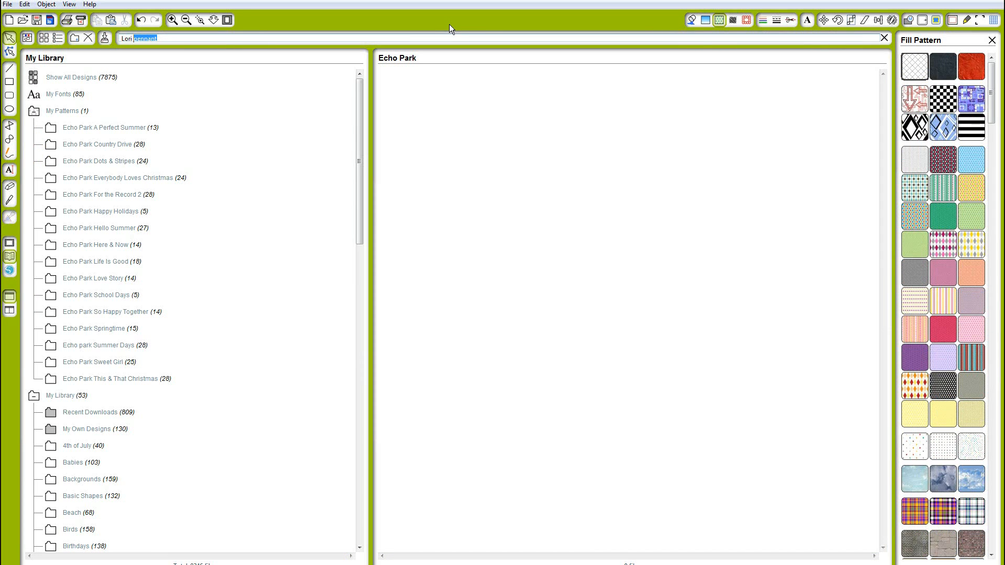
type("P")
key("BackSpace")
type("Bubbl")
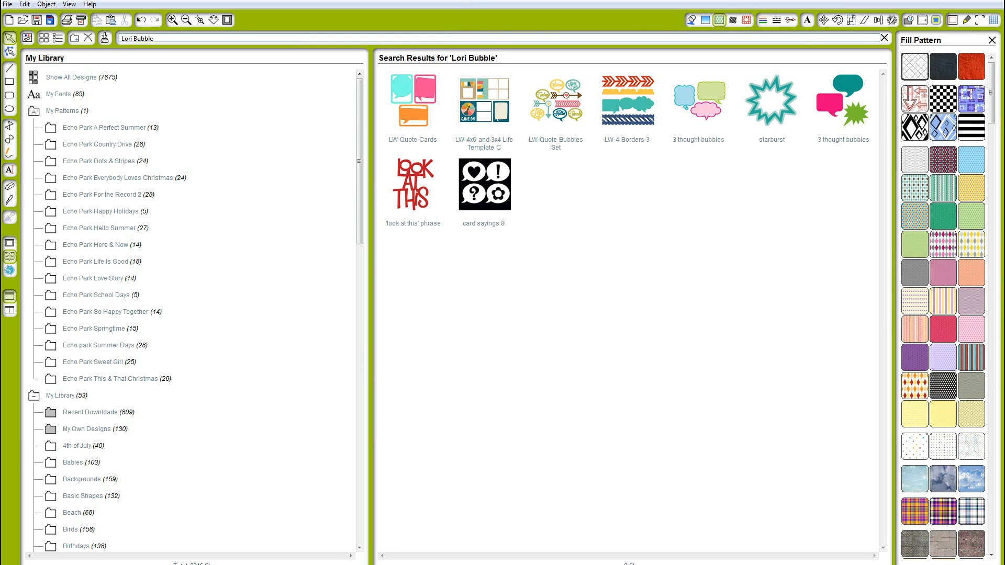
double_click(584, 98)
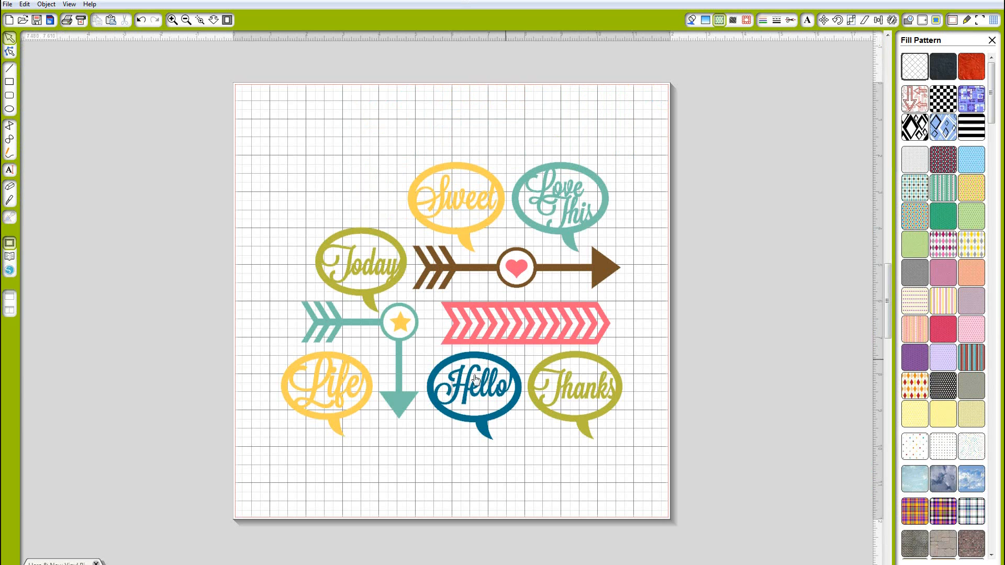
Ungroup the quote bubbles set and move the Hello bubble off the page
right_click(476, 379)
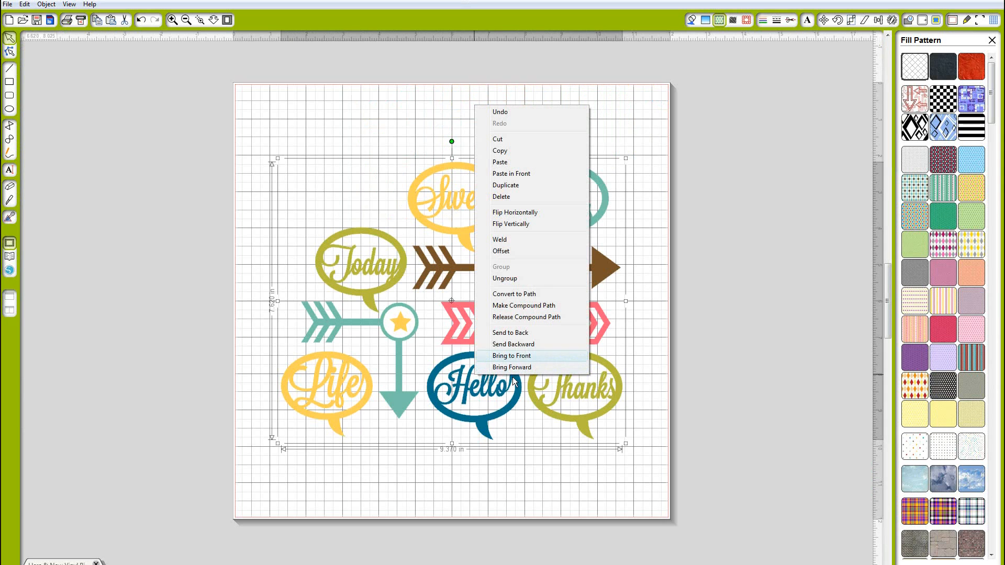
left_click(505, 278)
left_click_drag(498, 411, 121, 379)
left_click(509, 454)
left_click(387, 520)
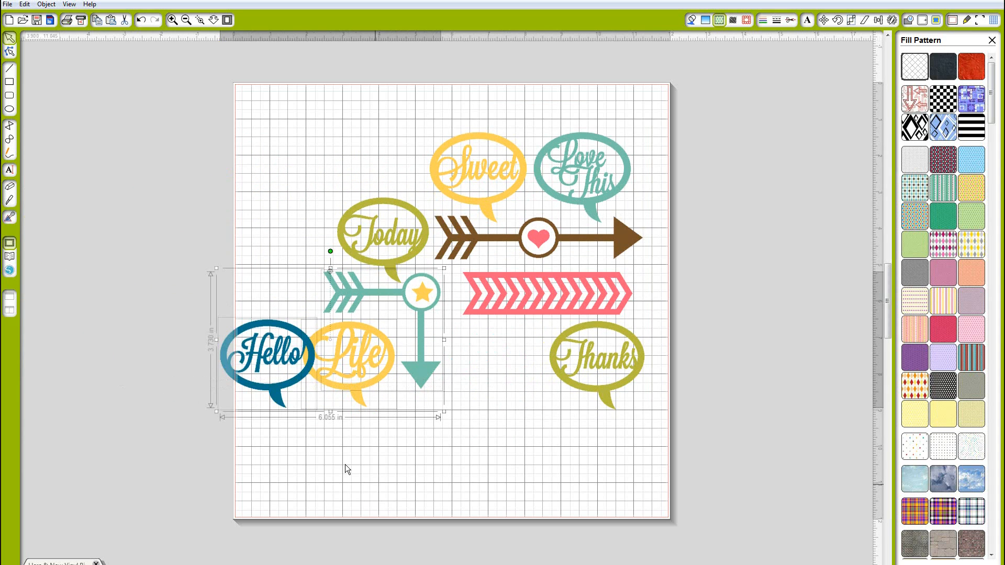
left_click_drag(270, 377, 126, 391)
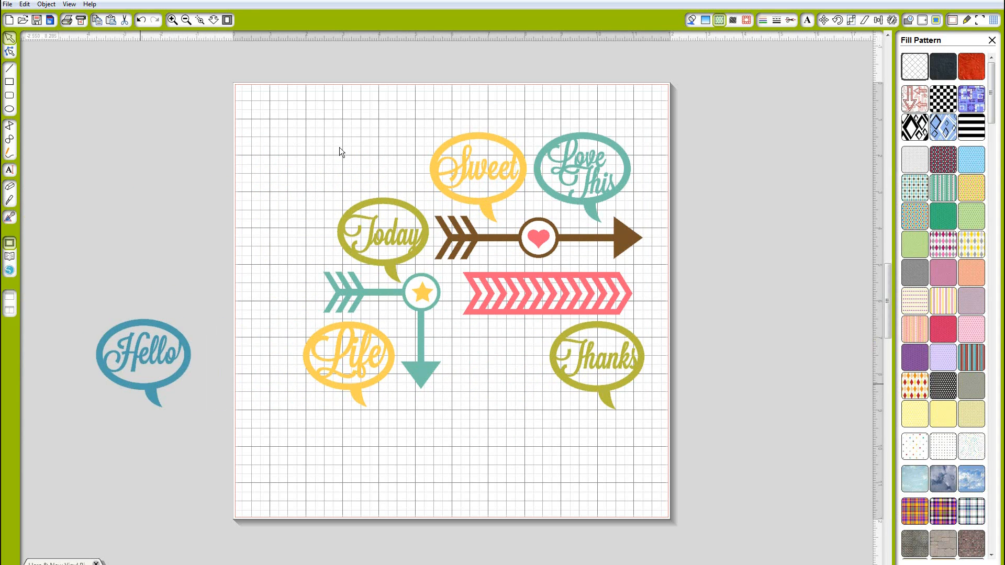
Delete the remaining quote designs and move the Hello bubble back onto the page
left_click(629, 381)
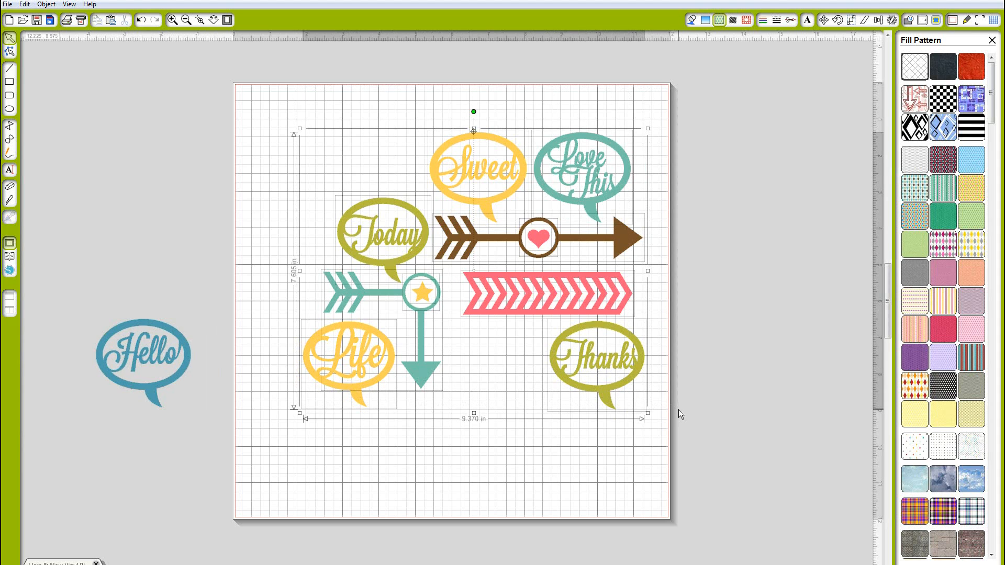
key("Delete")
left_click_drag(384, 288, 429, 276)
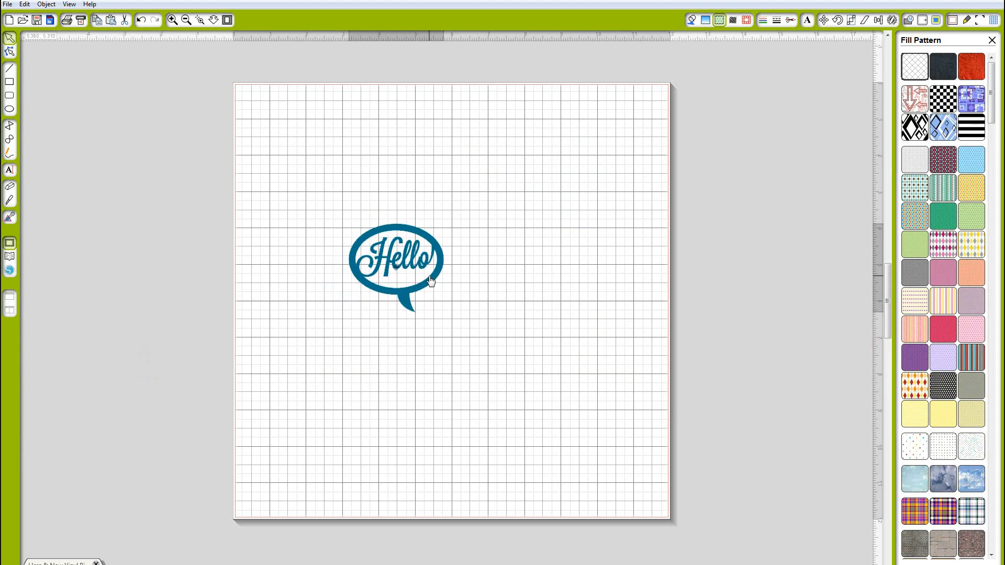
Release the Hello bubble's compound path and move the bubble shape aside
right_click(429, 275)
left_click(472, 476)
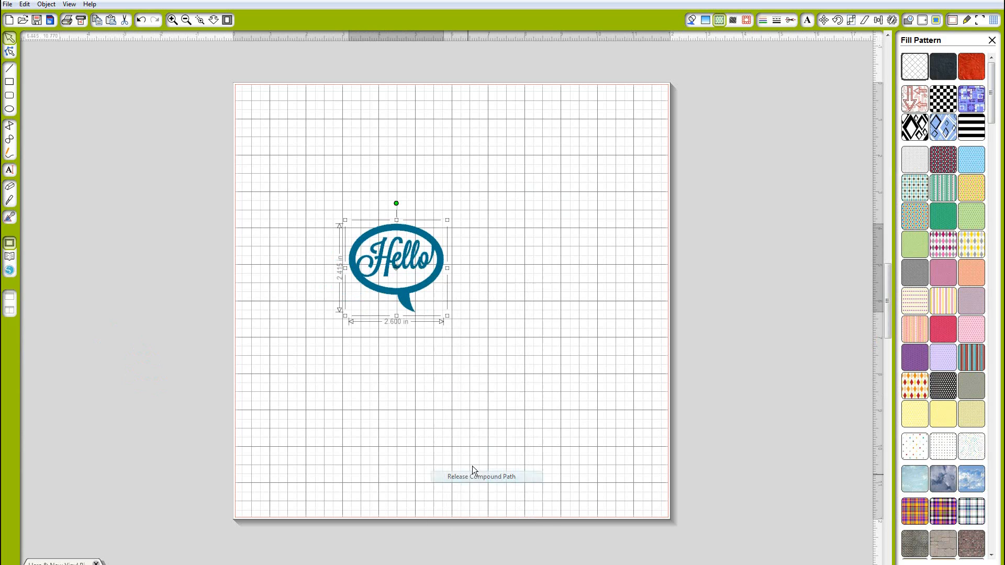
left_click_drag(417, 297, 626, 266)
Delete the Hello lettering, keeping only the bubble shape
left_click_drag(449, 293, 315, 218)
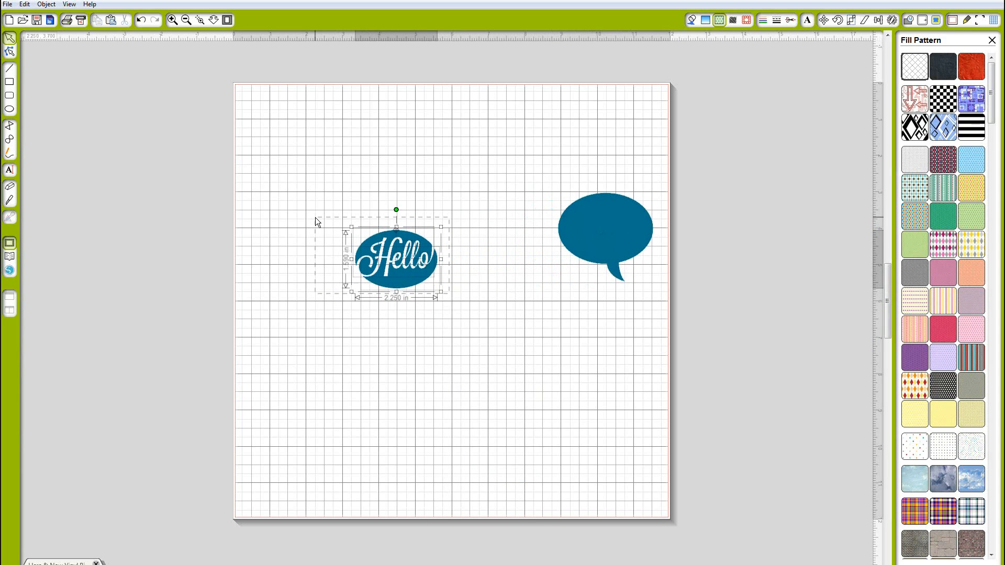
key("Delete")
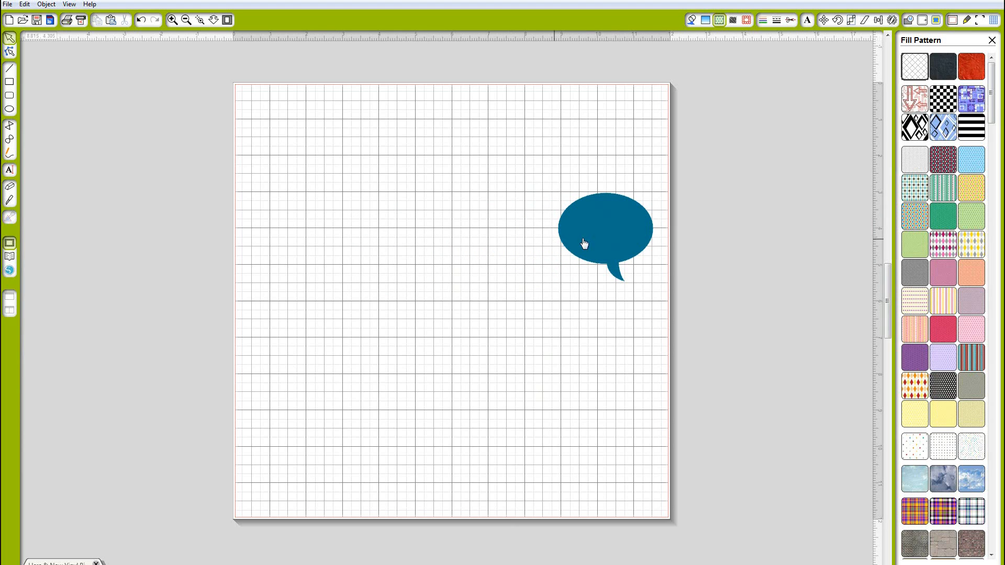
Fill the speech bubble with the imported chalkboard pattern
left_click(588, 237)
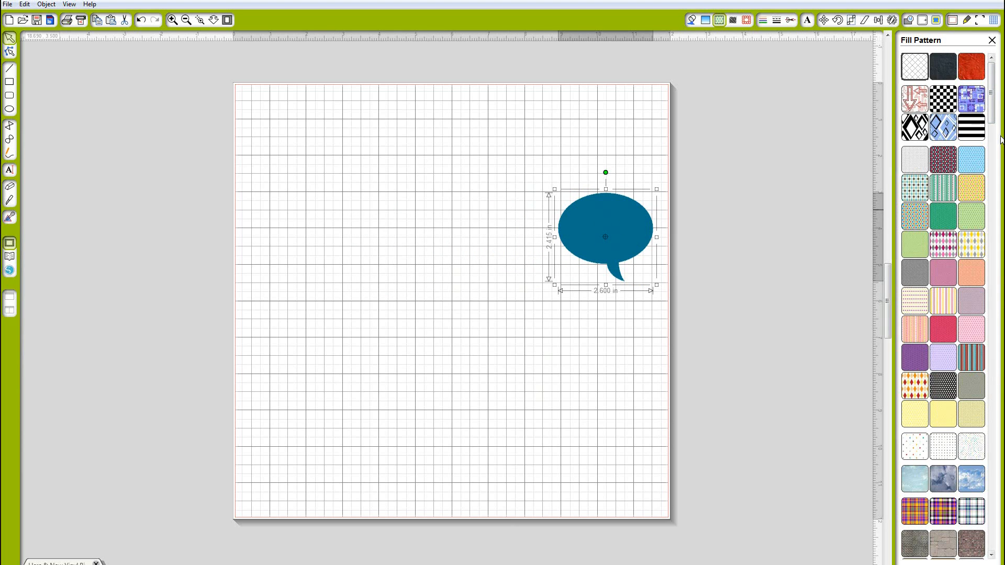
left_click_drag(992, 107, 994, 371)
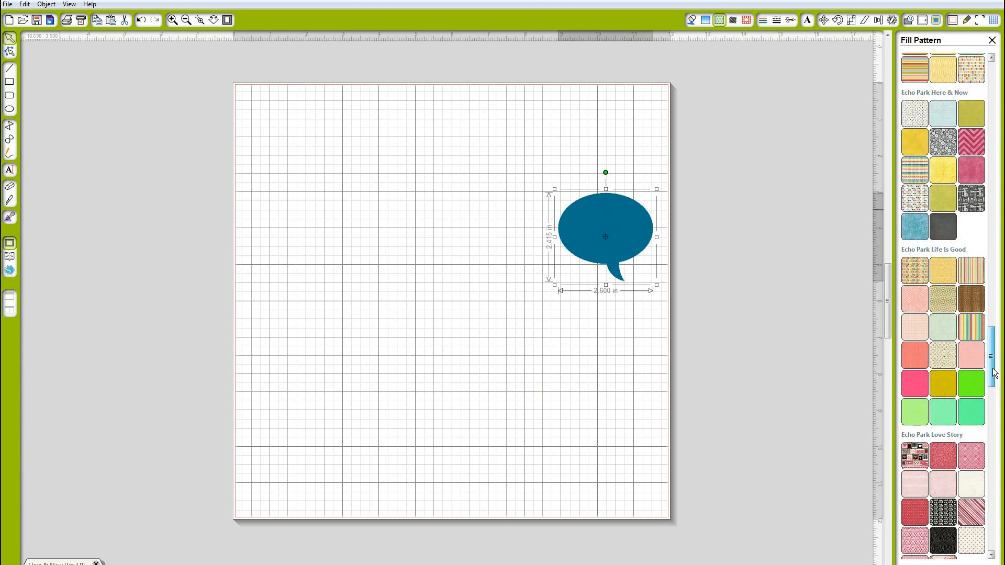
left_click(942, 228)
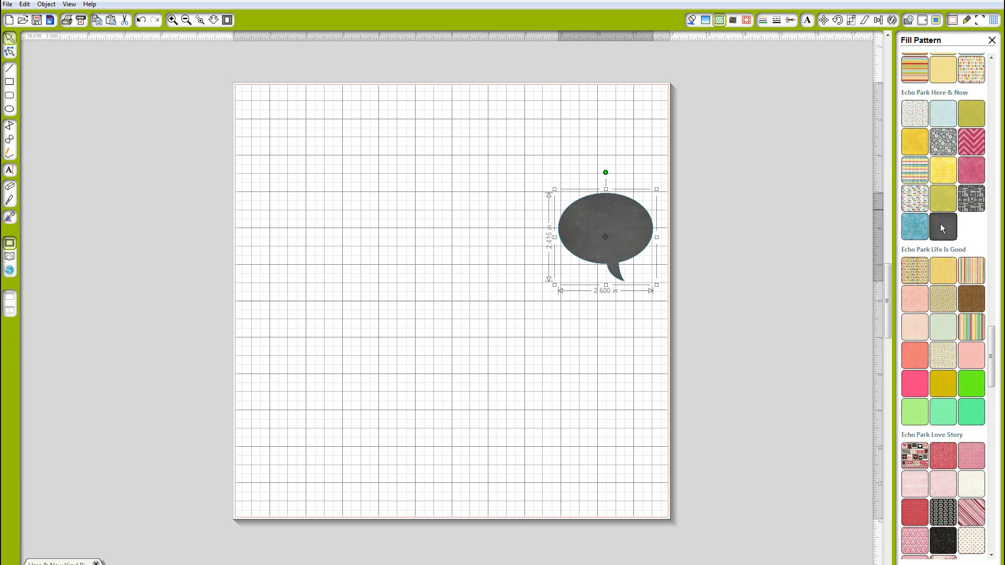
Move the chalkboard bubble to the upper left of the page
double_click(633, 243)
left_click_drag(594, 240, 360, 192)
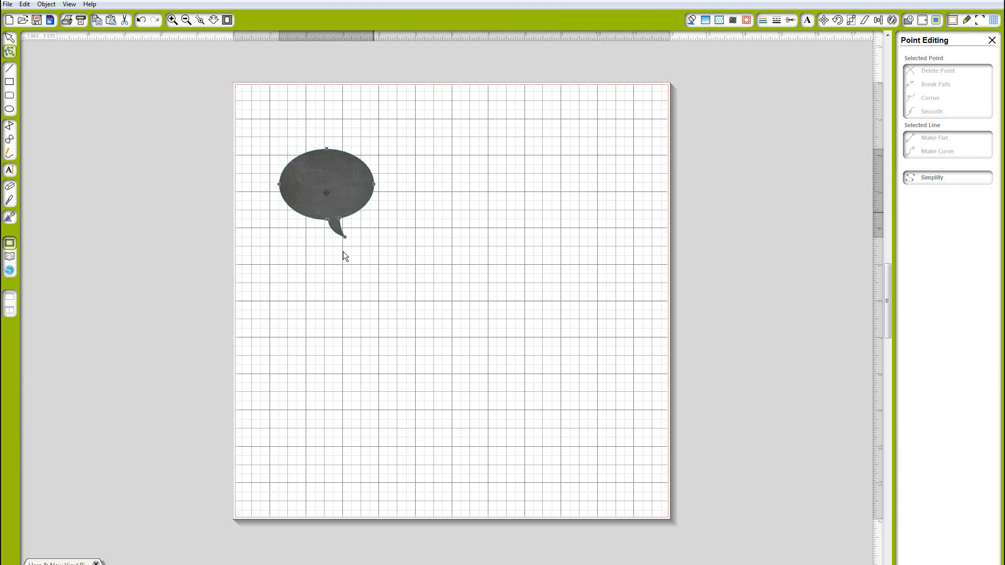
left_click(368, 210)
left_click(362, 206)
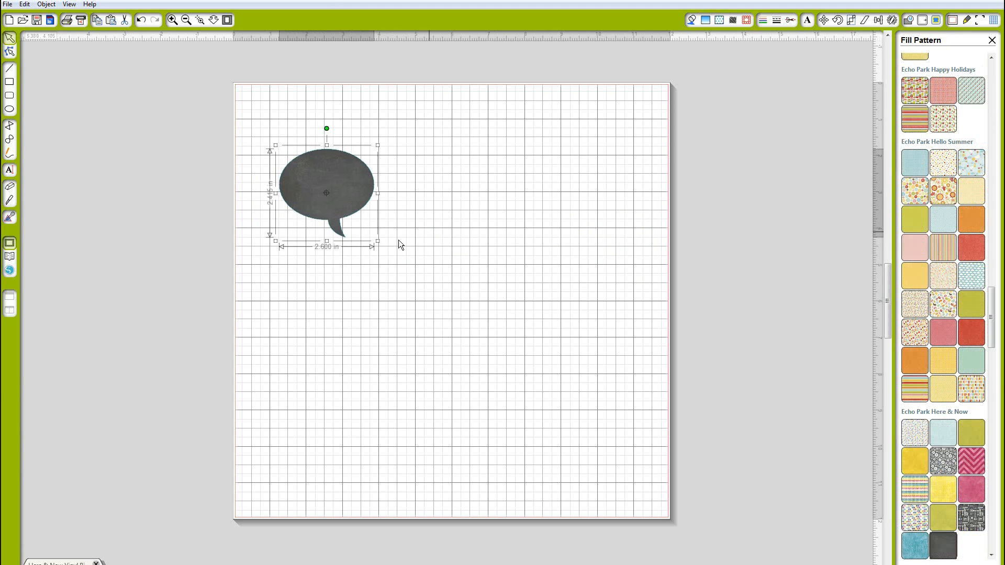
Enlarge the bubble to about 5.5 in wide
left_click_drag(378, 240, 544, 317)
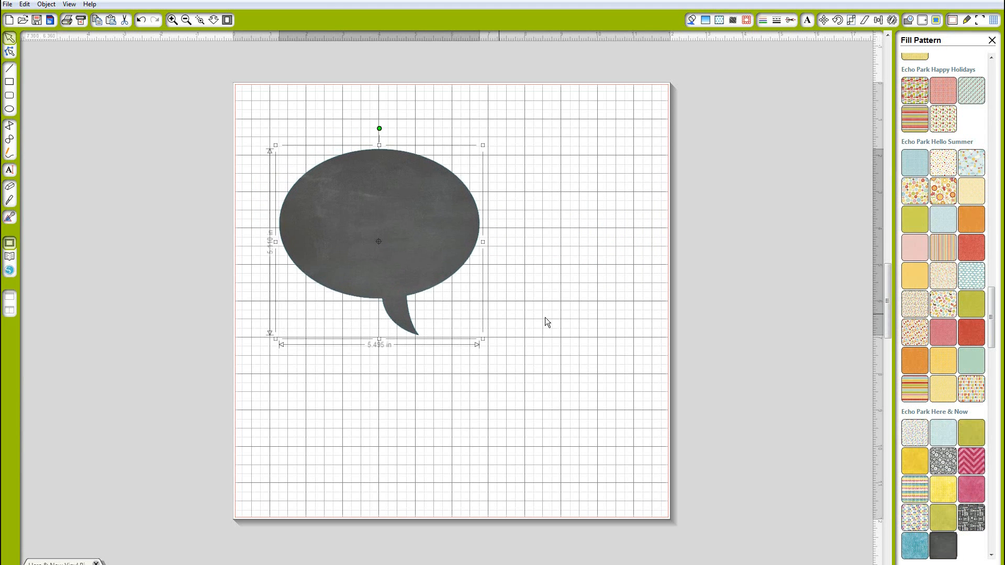
left_click(545, 317)
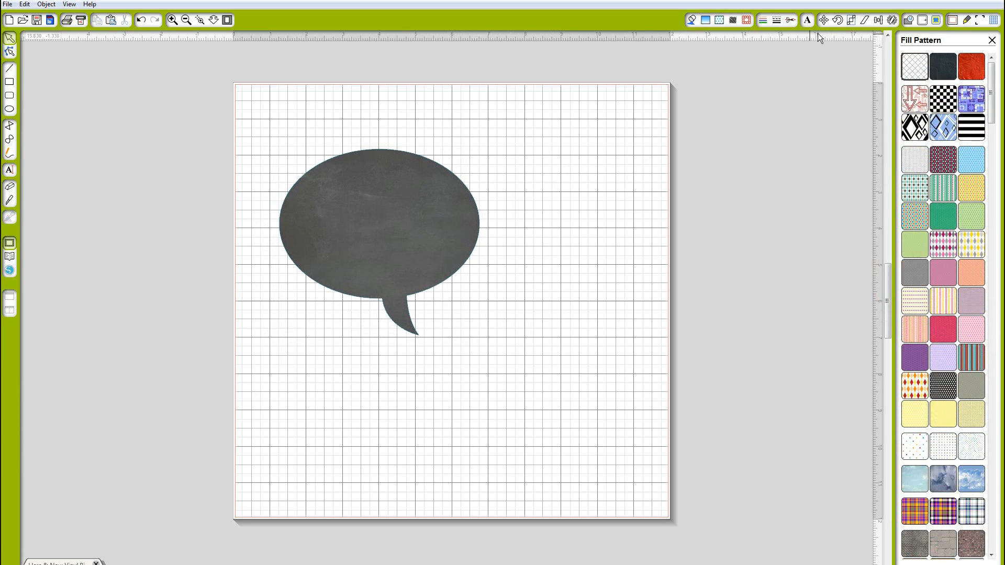
Create an internal offset of 0.1 in inside the chalkboard speech bubble
left_click(921, 20)
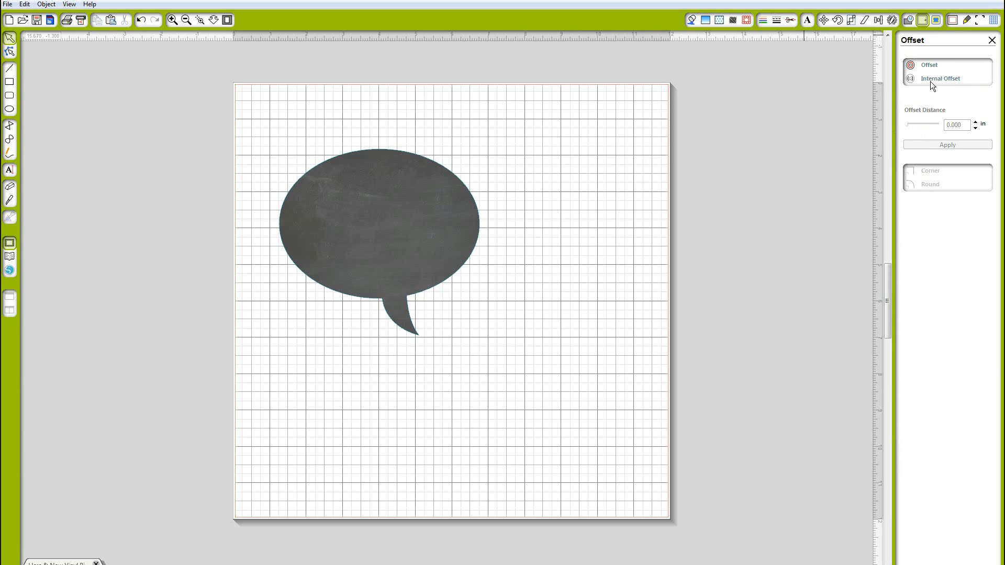
left_click(459, 236)
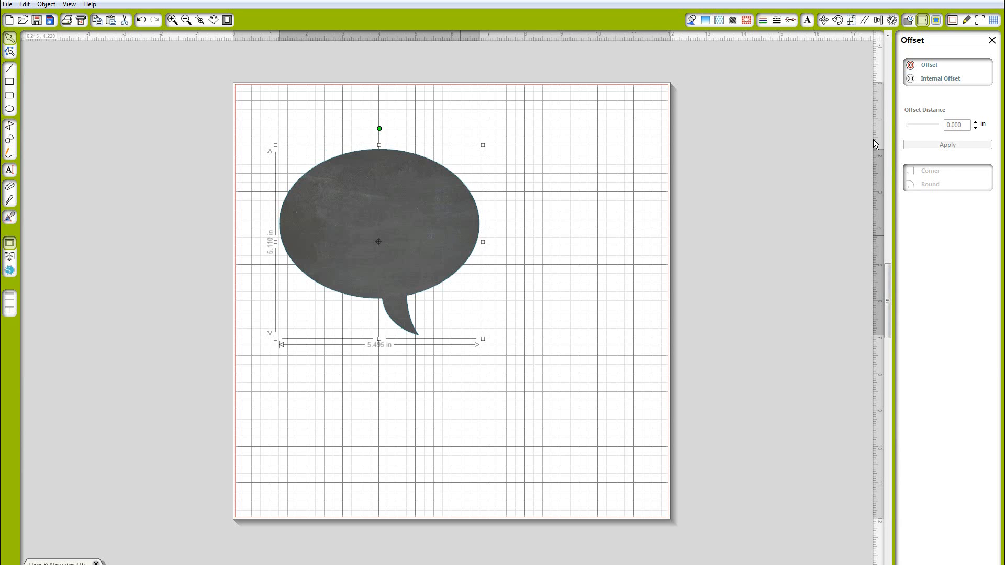
left_click(927, 79)
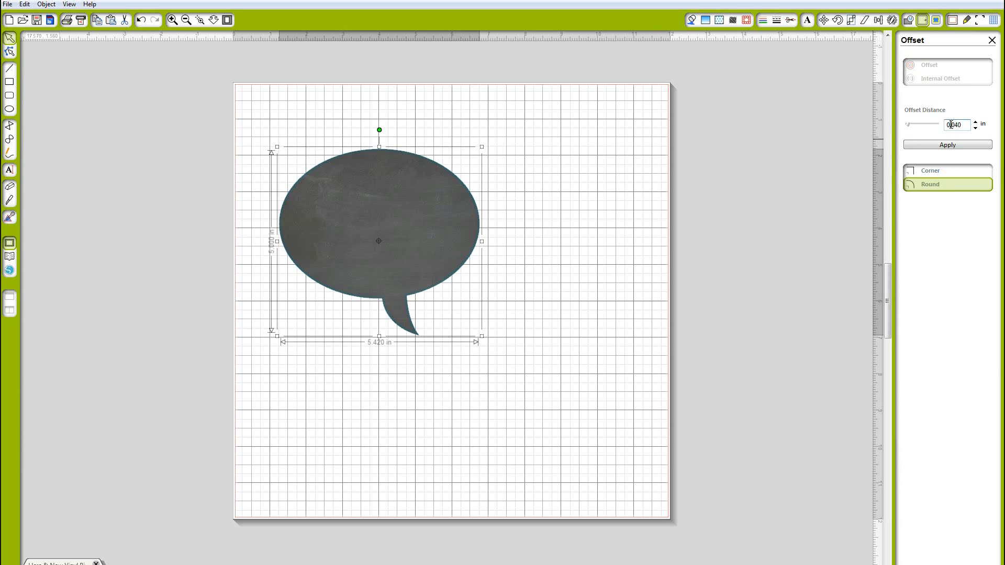
left_click_drag(951, 125, 962, 125)
type(".1")
left_click(950, 145)
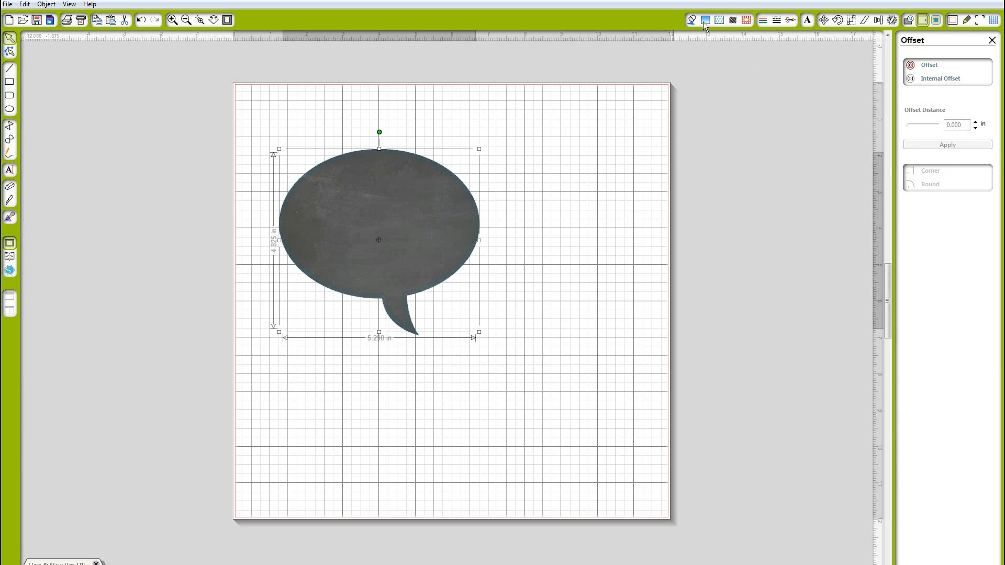
Make the inner offset line white, 1.0 pt thick, and positioned behind
left_click(762, 20)
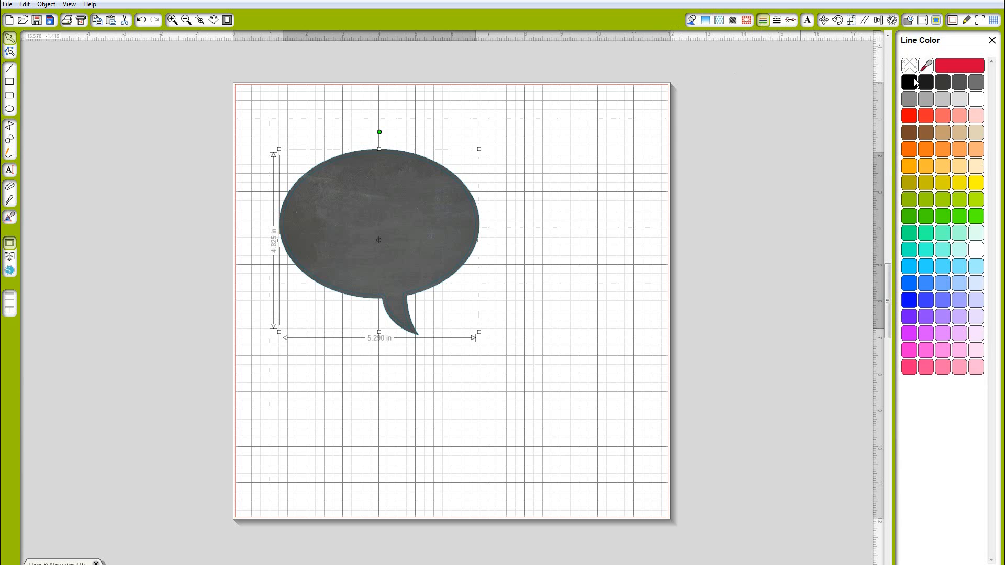
left_click(976, 99)
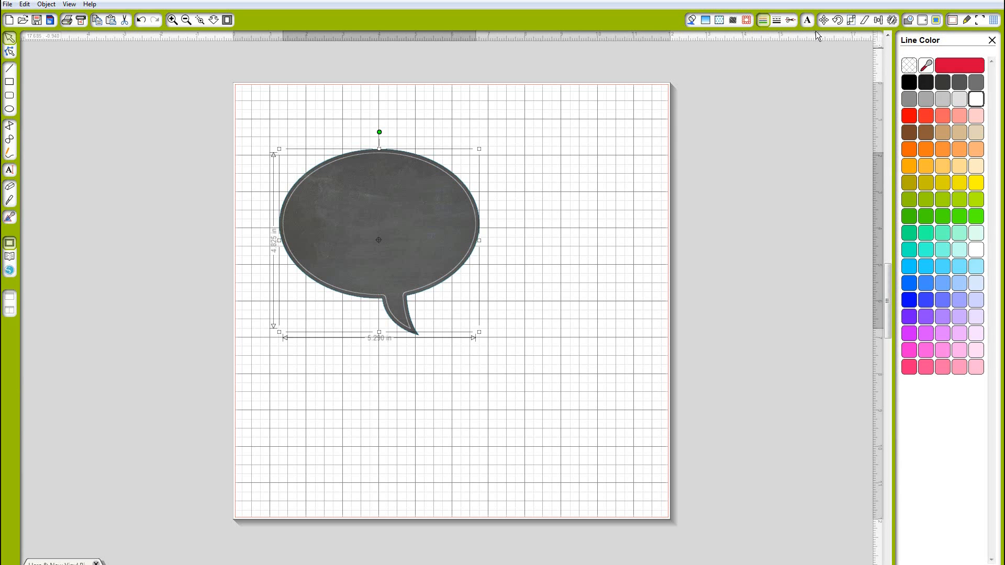
left_click(776, 20)
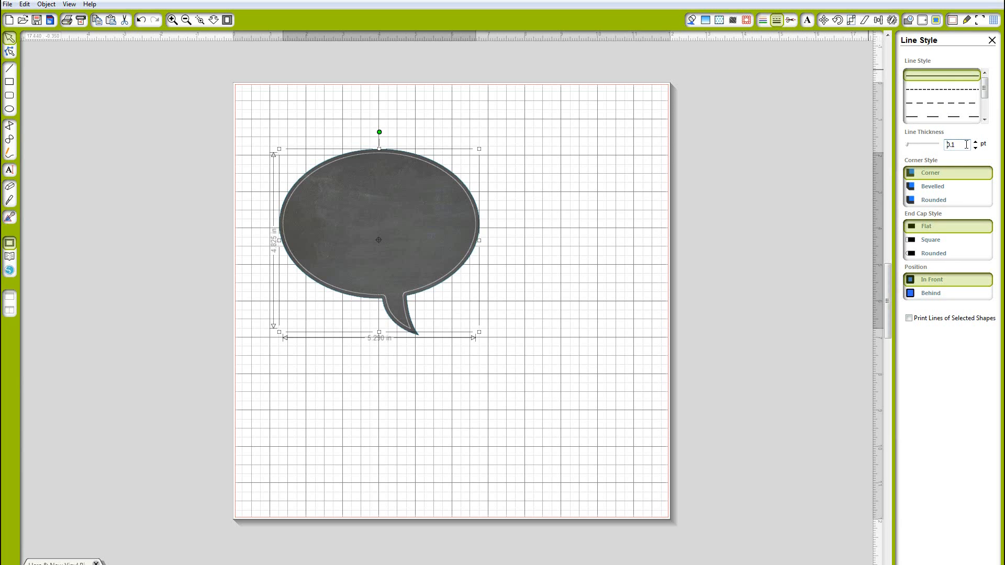
double_click(966, 144)
type("1.")
left_click(544, 193)
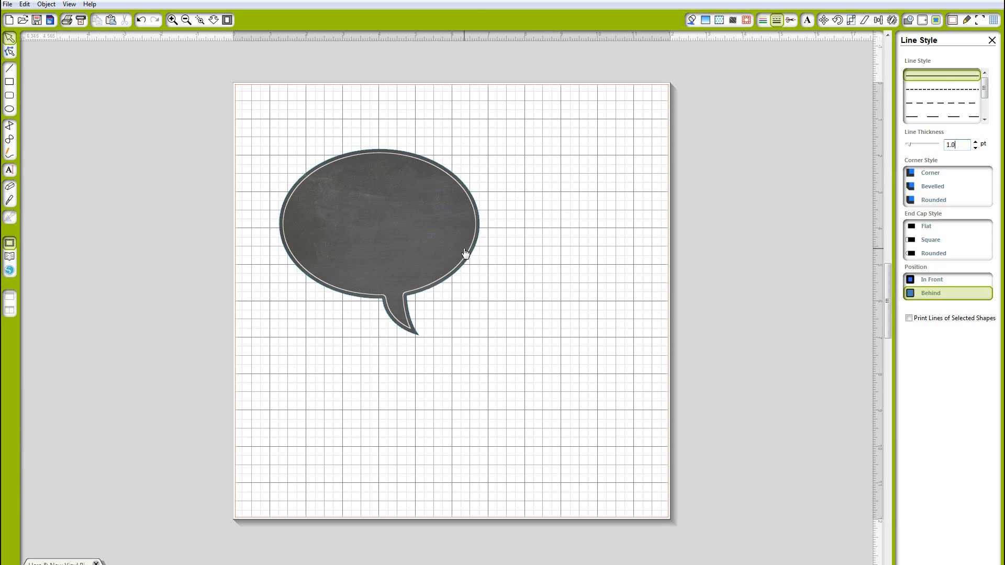
Search the library for 'Lori birthday' and add the LW-Sentiments design to the page
left_click(465, 256)
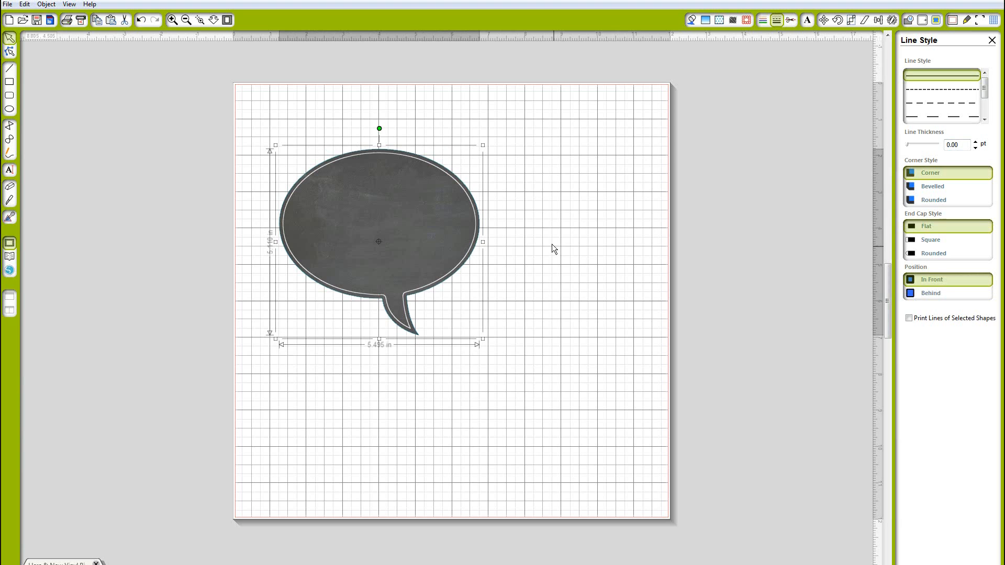
left_click(4, 35)
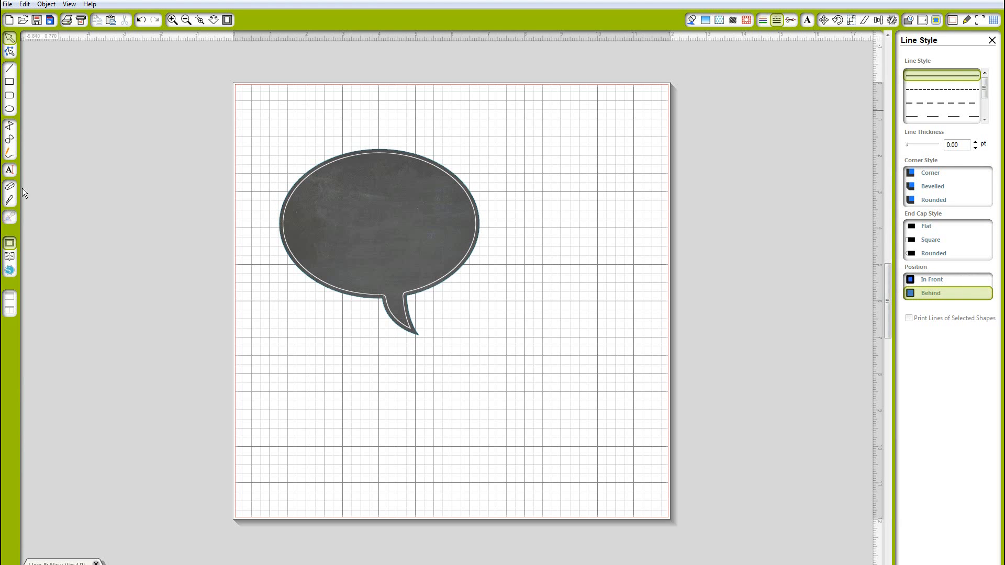
left_click(10, 242)
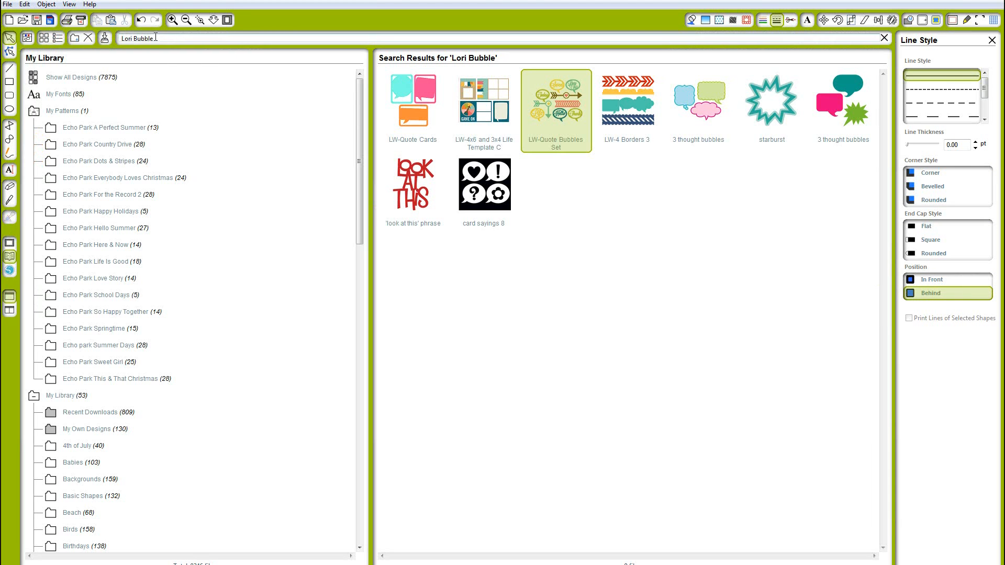
left_click_drag(156, 38, 139, 38)
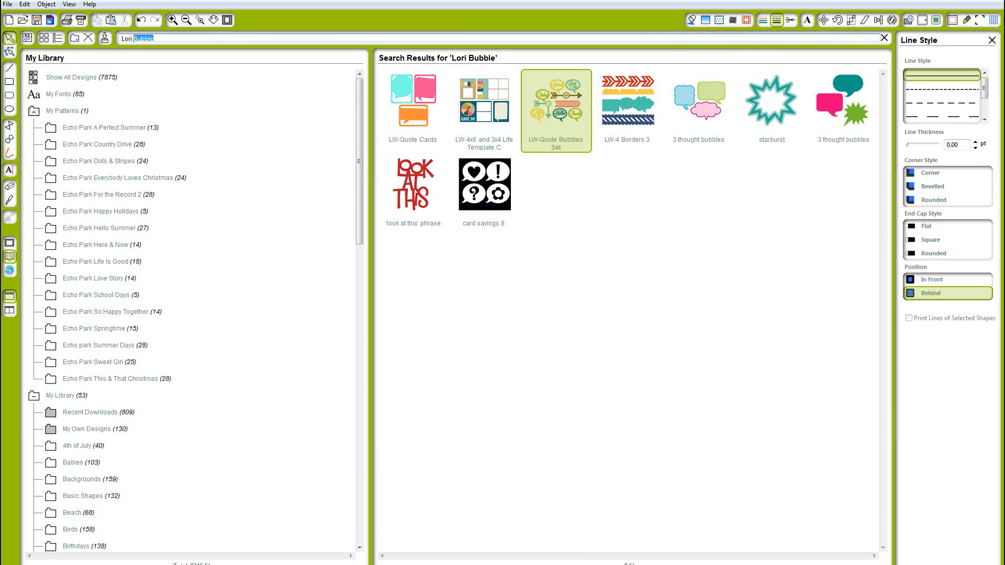
type("birthday")
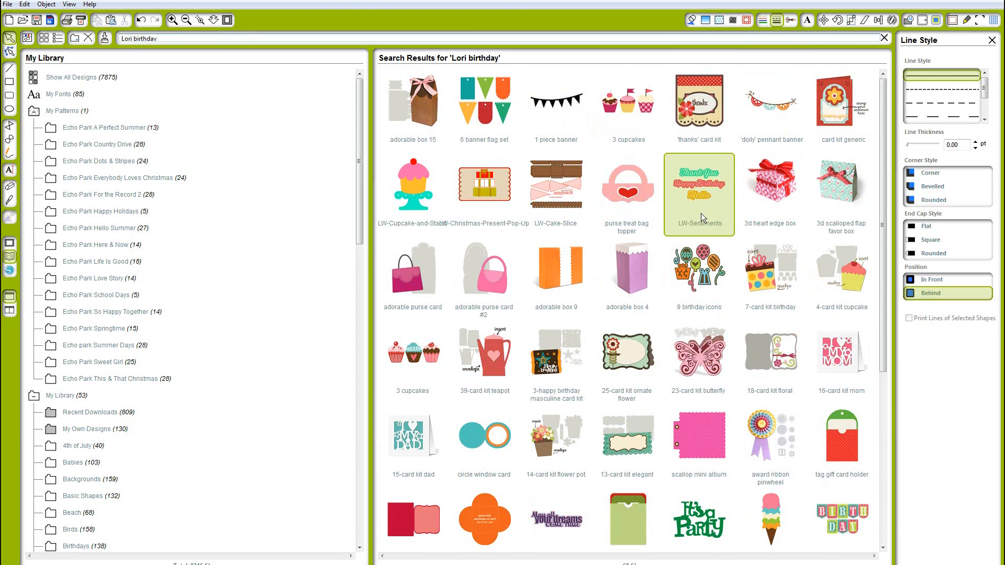
double_click(702, 170)
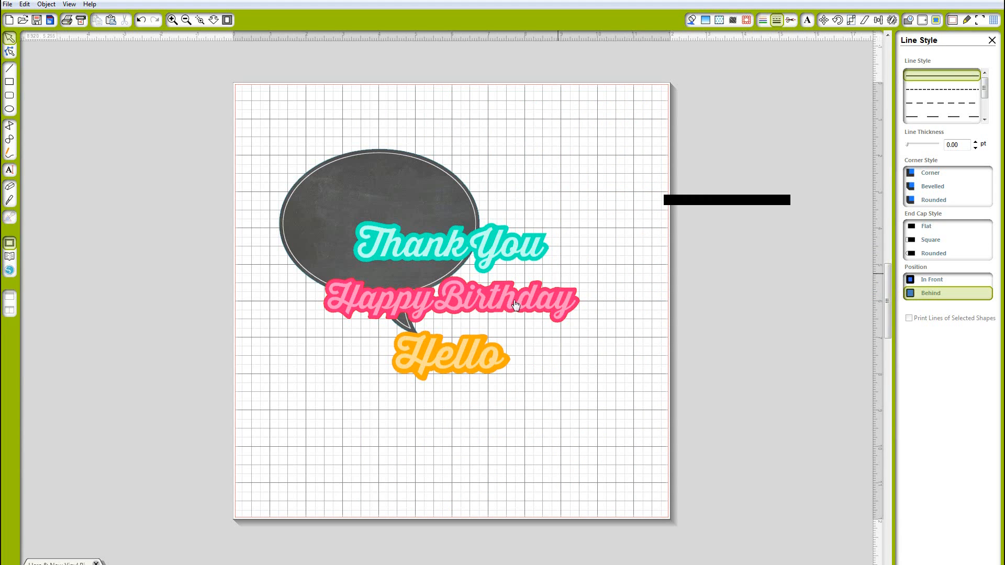
Move the sentiments design off the page and ungroup it
left_click_drag(515, 306, 733, 184)
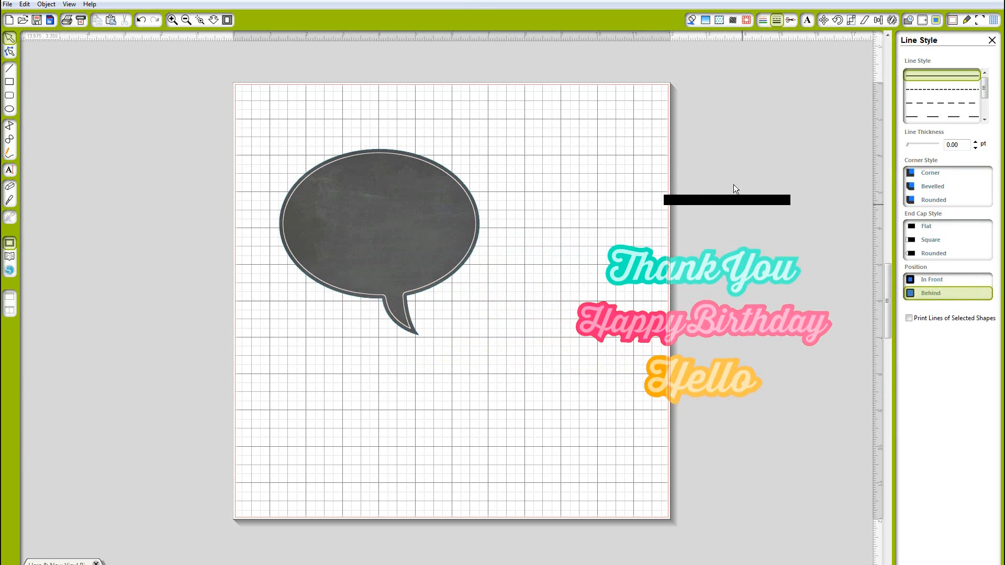
left_click(701, 264)
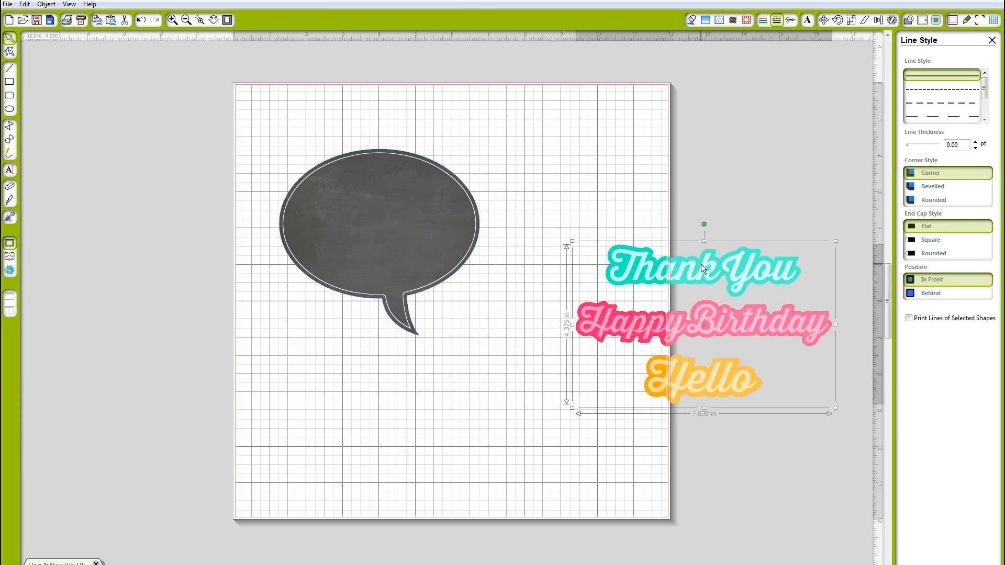
right_click(702, 264)
left_click(733, 433)
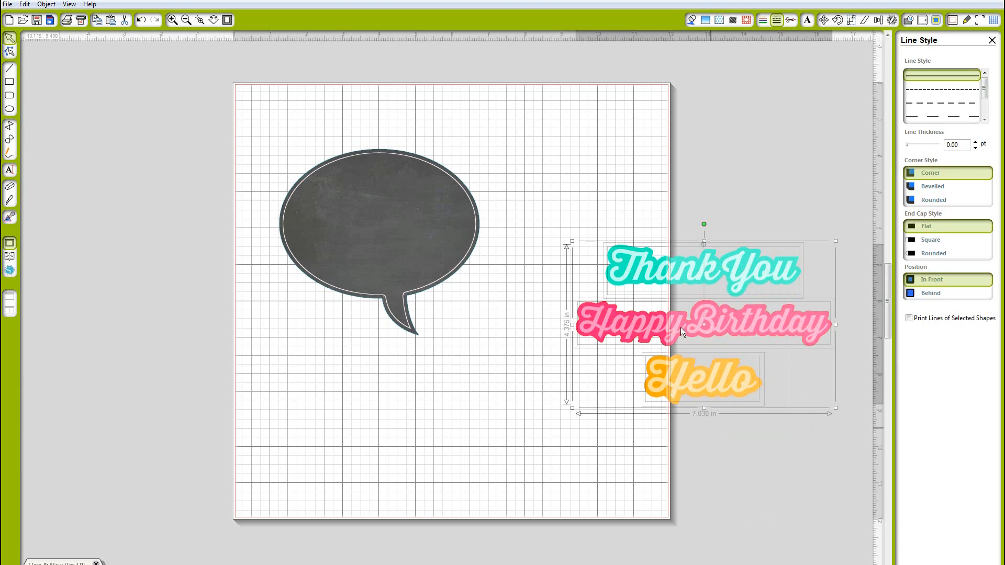
Pull the light pink Happy Birthday layer free and move it onto the lower left of the page
left_click(675, 220)
left_click_drag(655, 324, 640, 172)
left_click(673, 306)
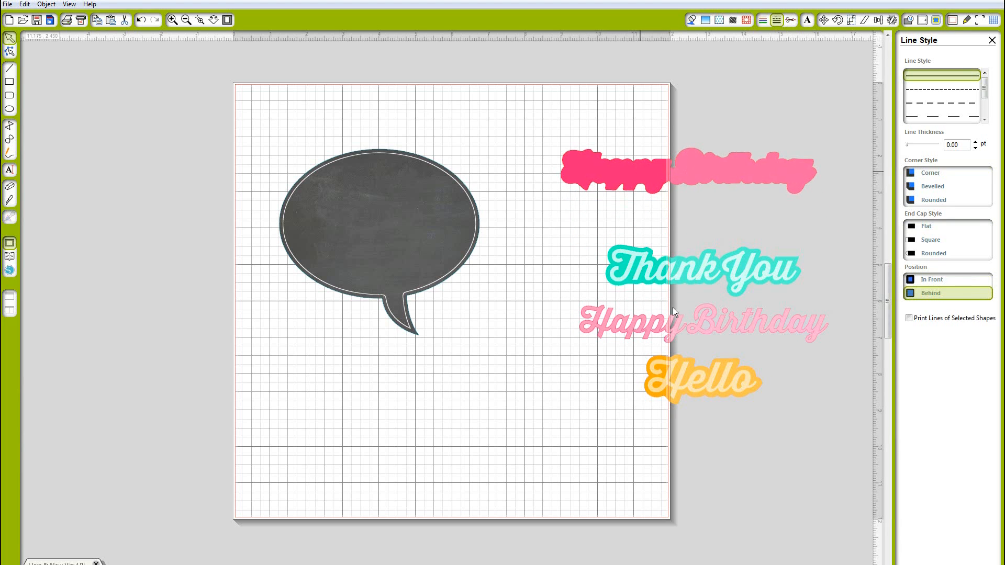
left_click_drag(606, 340, 225, 411)
Delete all the remaining sentiment pieces beside the page
left_click(553, 121)
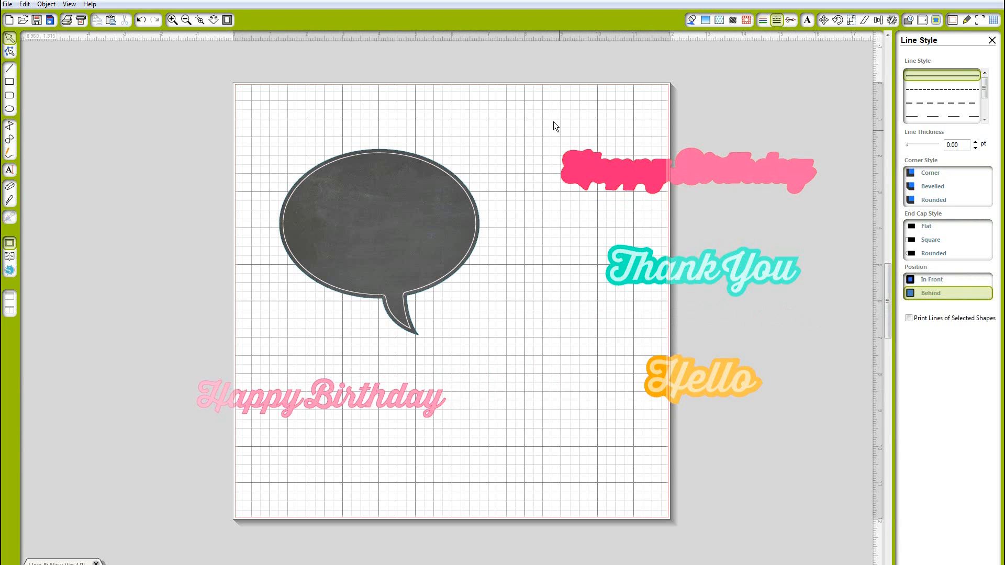
left_click_drag(553, 121, 808, 408)
key("Delete")
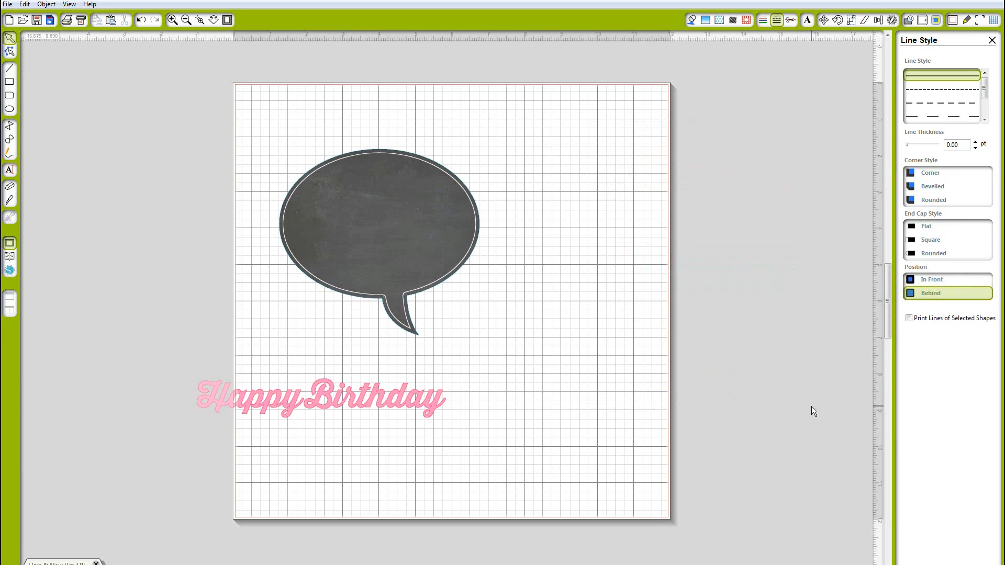
Ungroup the Happy Birthday lettering into separate words
left_click(414, 402)
right_click(413, 401)
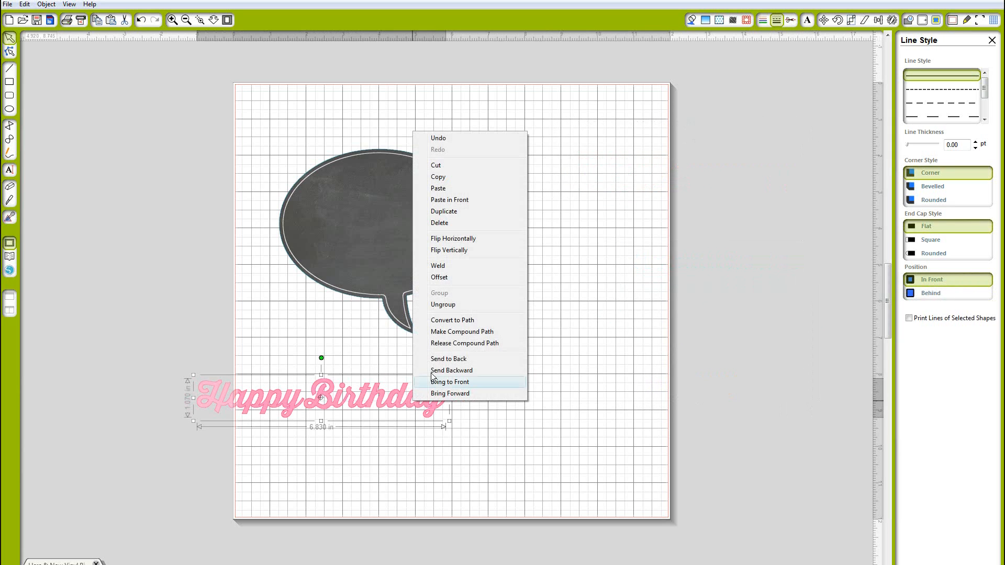
left_click(444, 304)
left_click(466, 422)
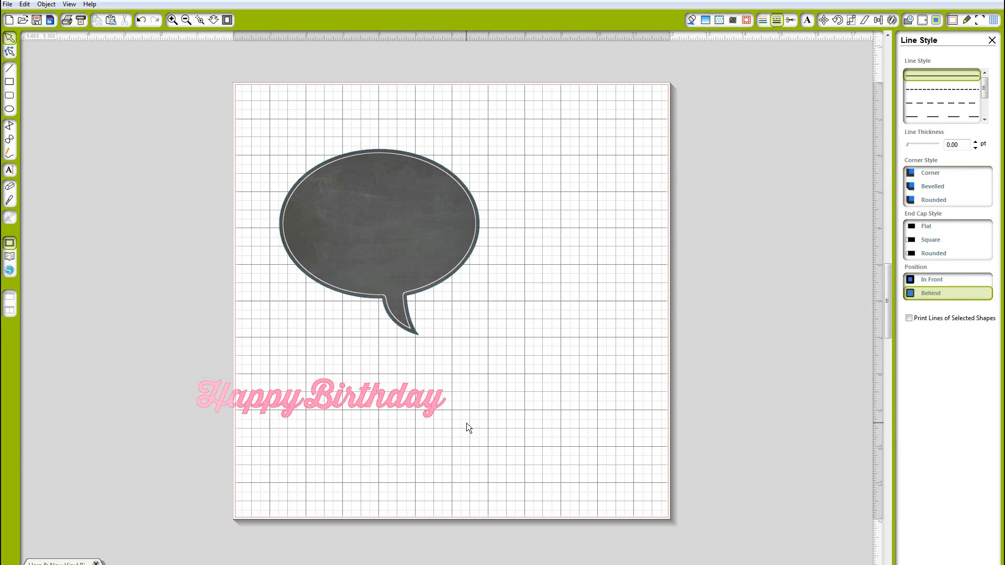
Rearrange the lettering onto two lines with Happy above Birthday
left_click(343, 395)
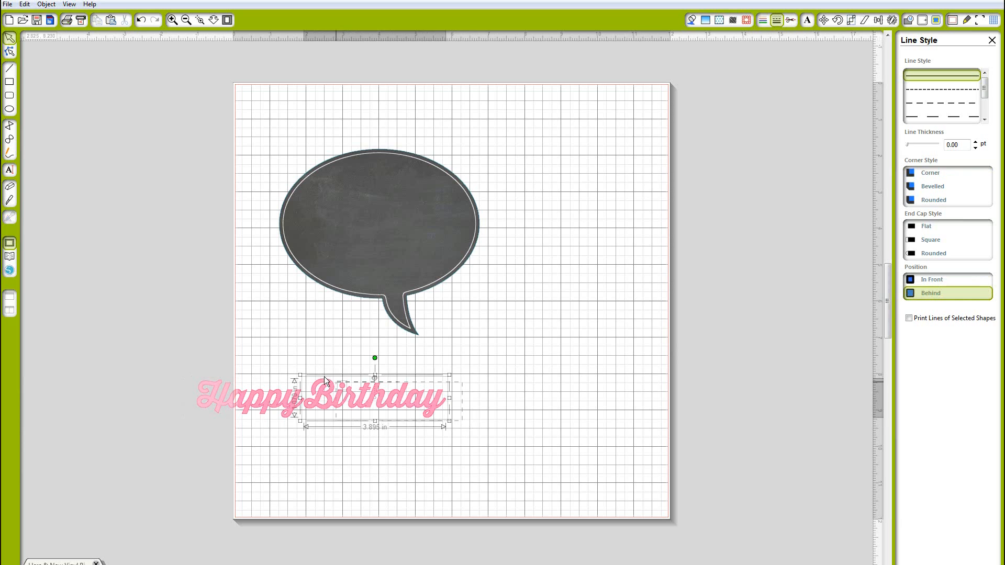
right_click(341, 400)
left_click(379, 299)
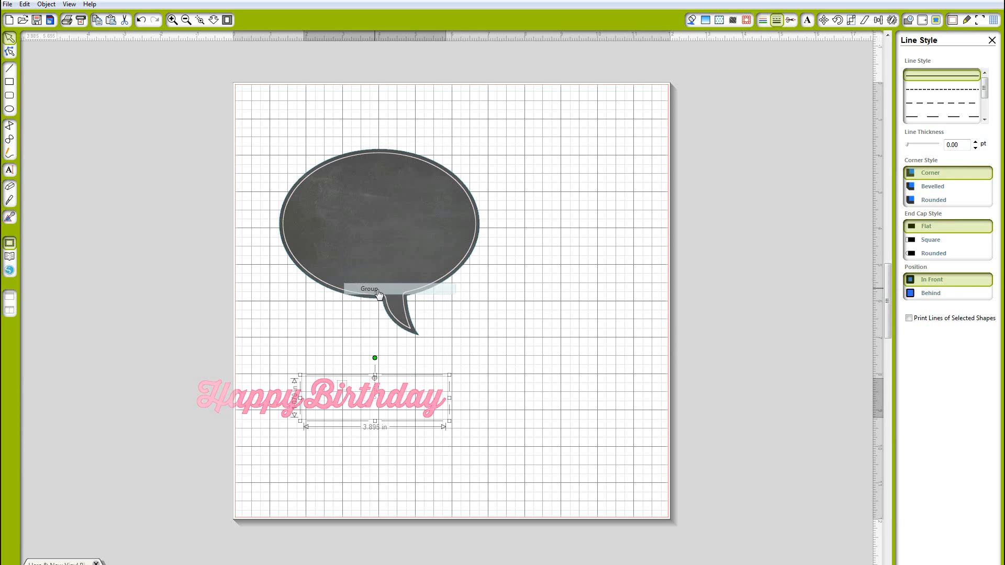
left_click_drag(355, 410, 310, 471)
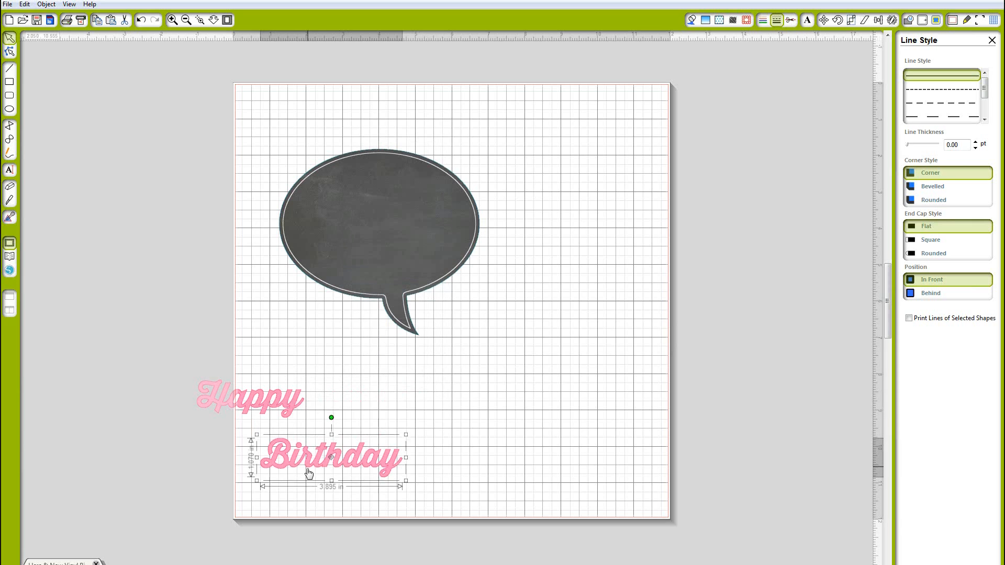
left_click_drag(289, 408, 374, 433)
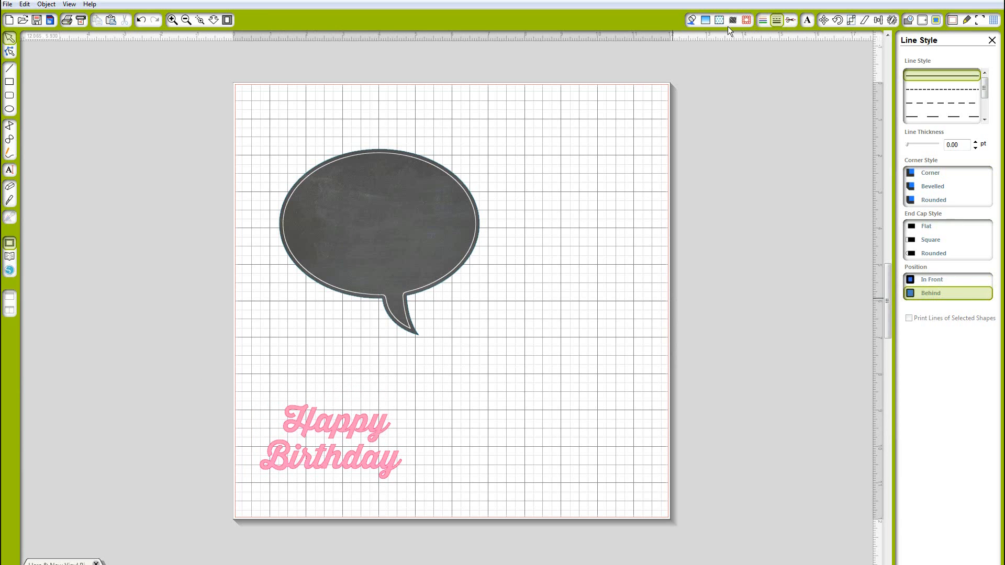
Fill the Happy Birthday lettering white and set its line colour to white
left_click(692, 20)
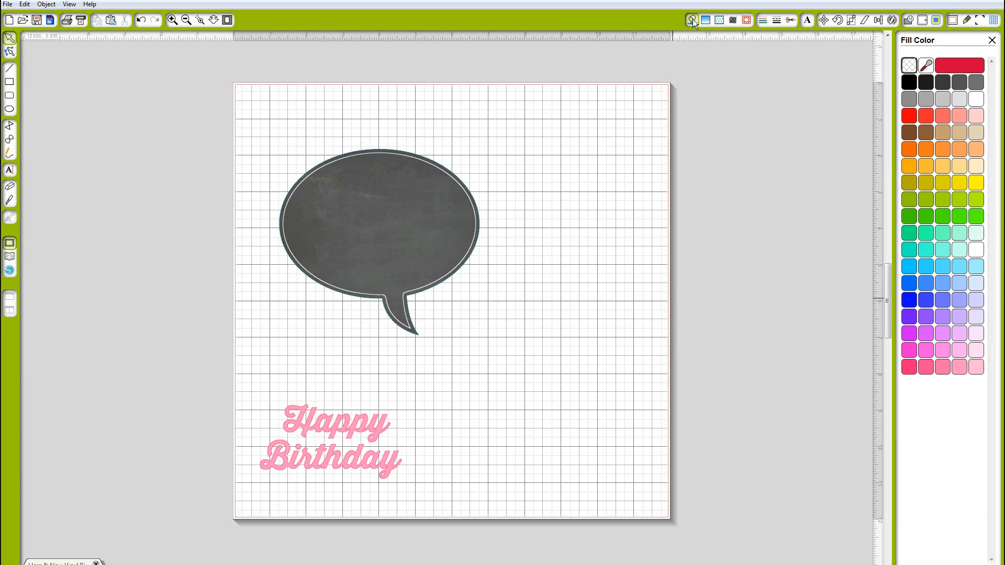
left_click(976, 99)
left_click_drag(255, 381, 411, 486)
left_click(976, 99)
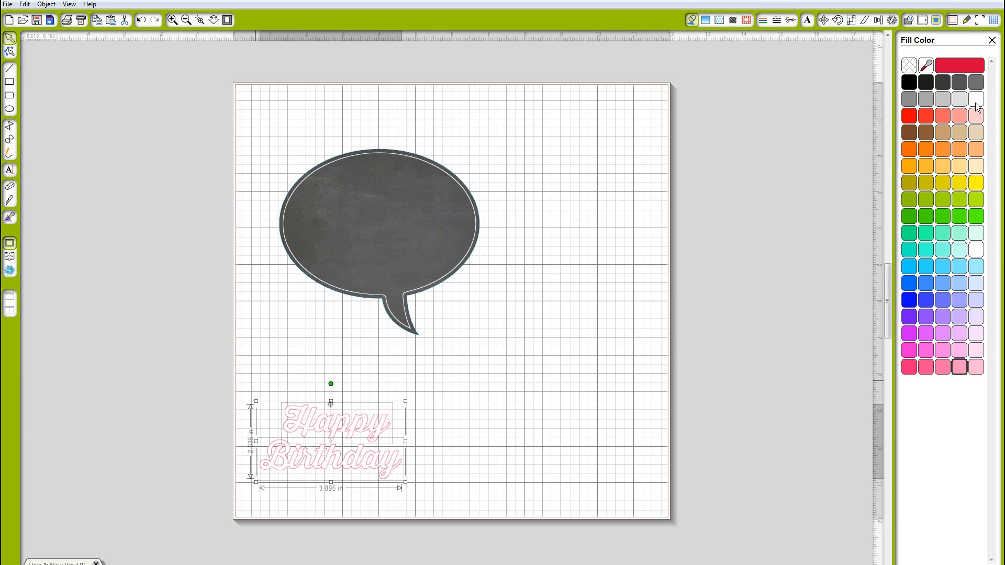
left_click(763, 20)
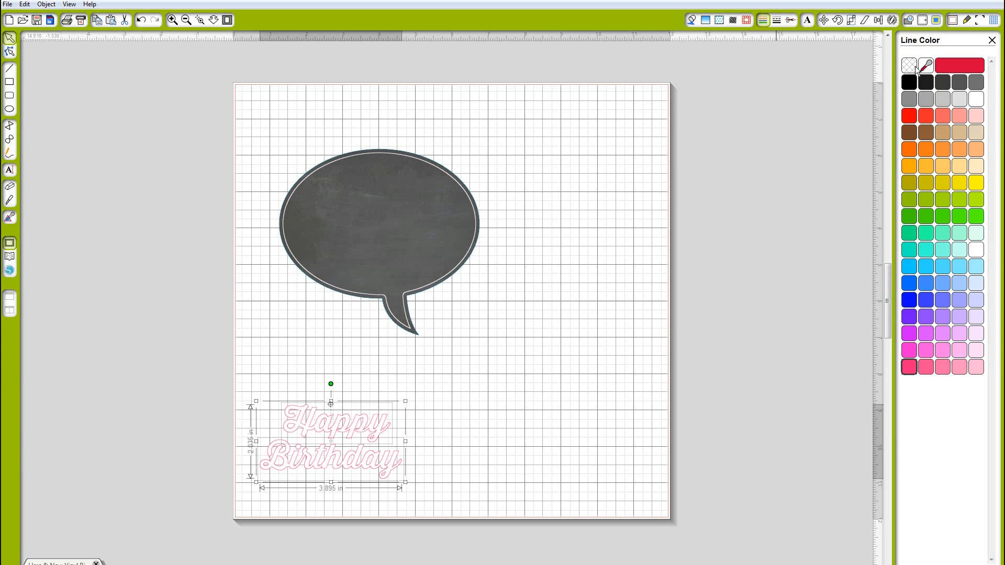
left_click(976, 99)
left_click_drag(418, 481, 398, 466)
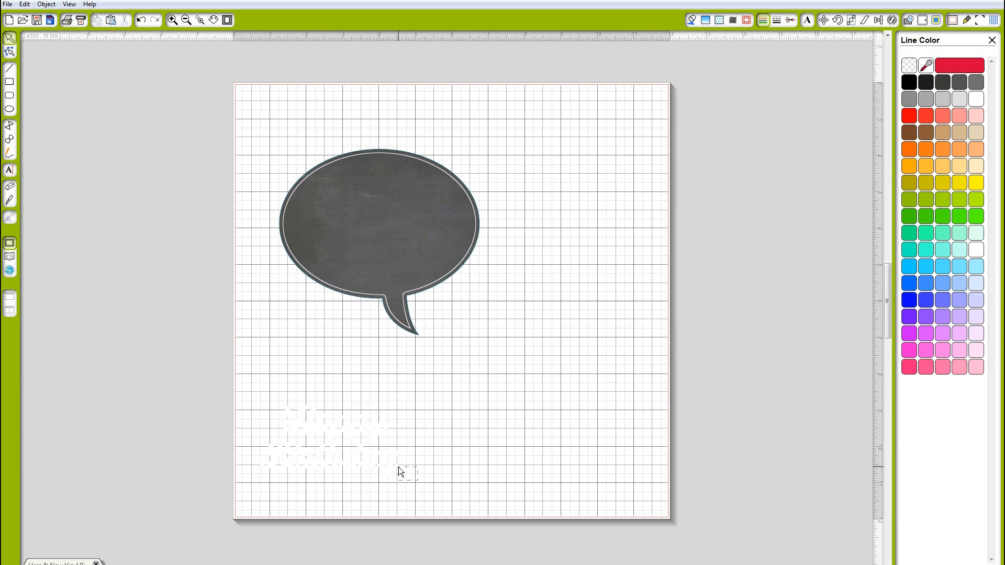
Move the Happy Birthday lettering into the chalkboard bubble and centre the Happy word above Birthday
left_click_drag(265, 401, 263, 400)
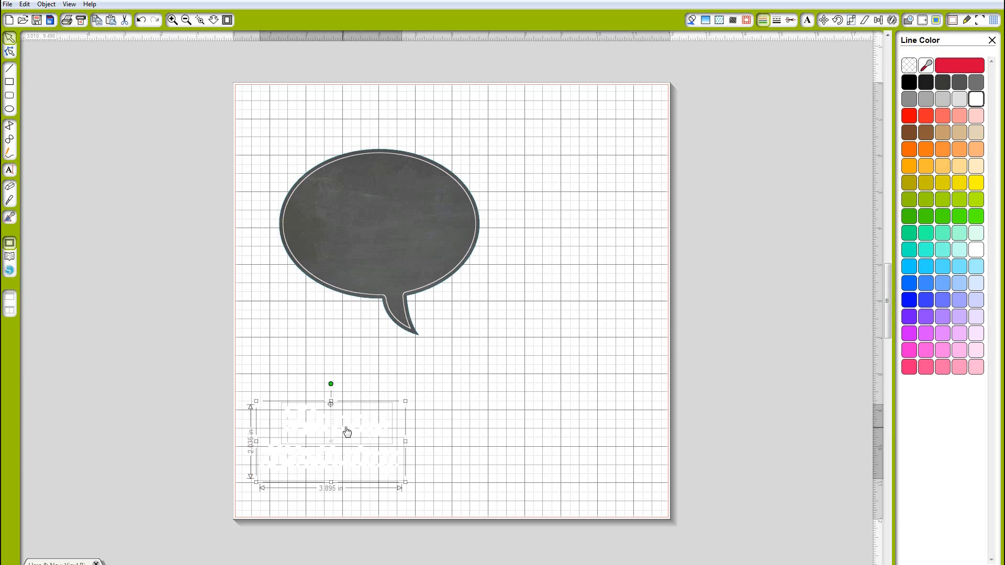
left_click_drag(347, 432, 393, 210)
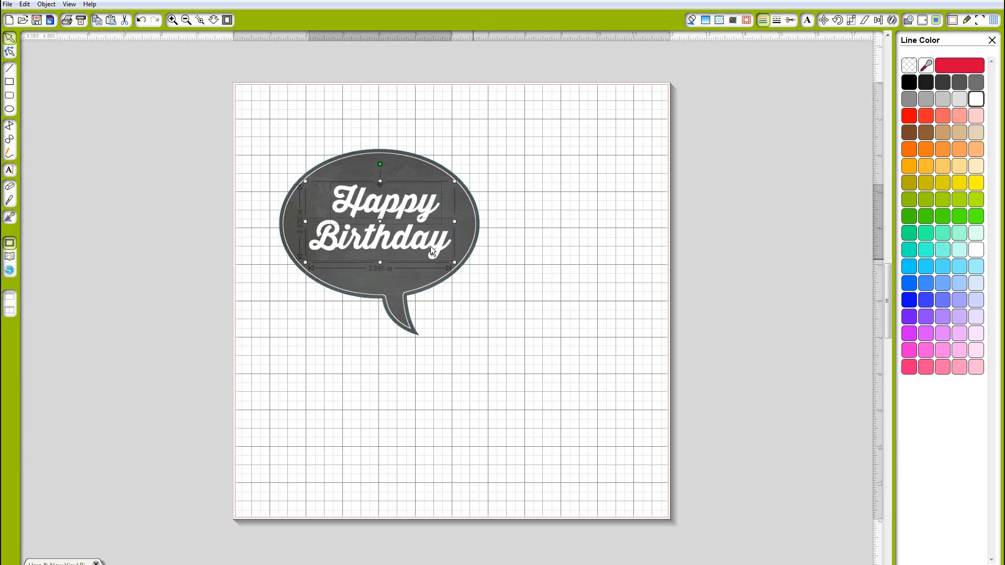
left_click(473, 260)
left_click_drag(405, 245, 381, 209)
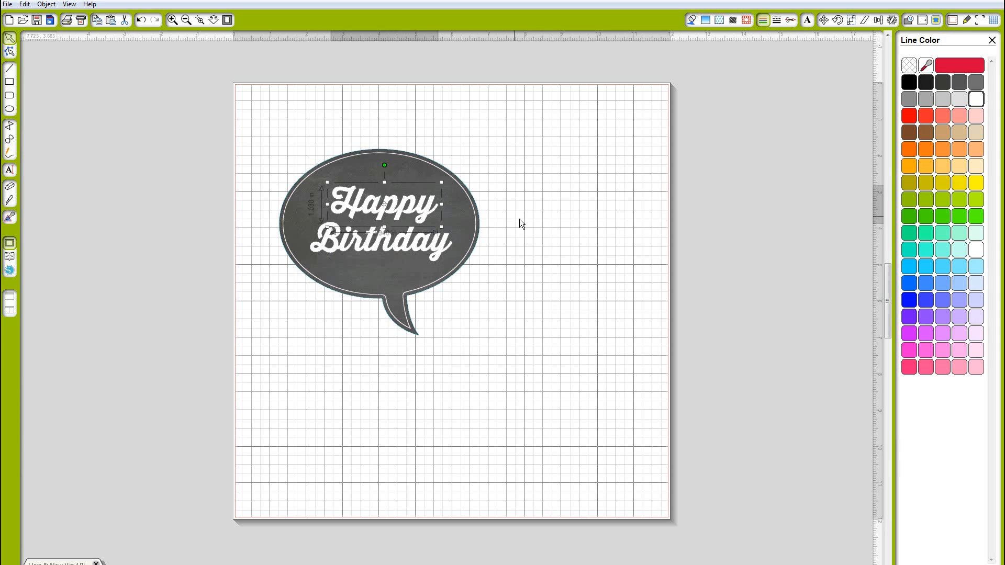
left_click(603, 250)
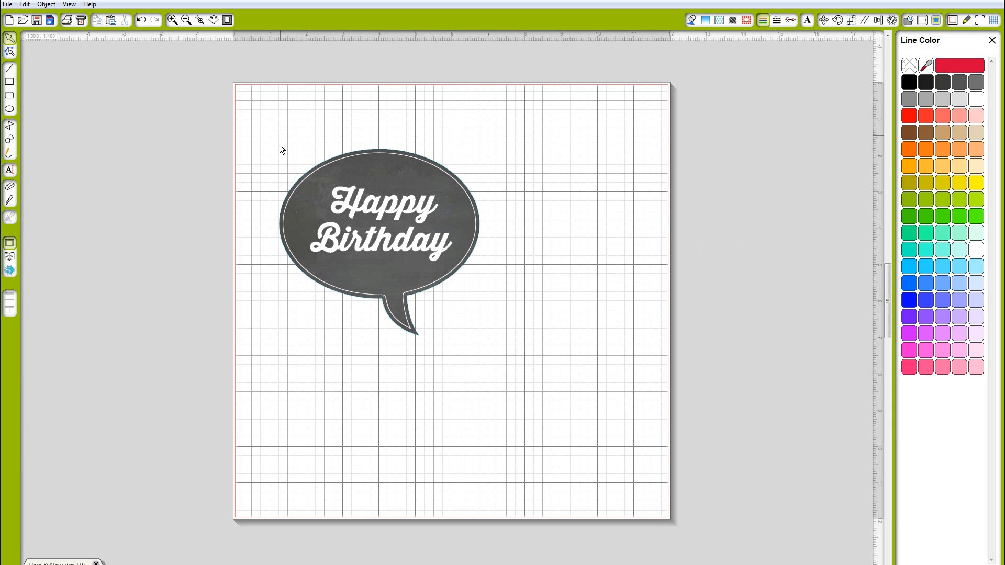
Set the Birthday word's cut style to No Cut
left_click_drag(279, 144, 470, 318)
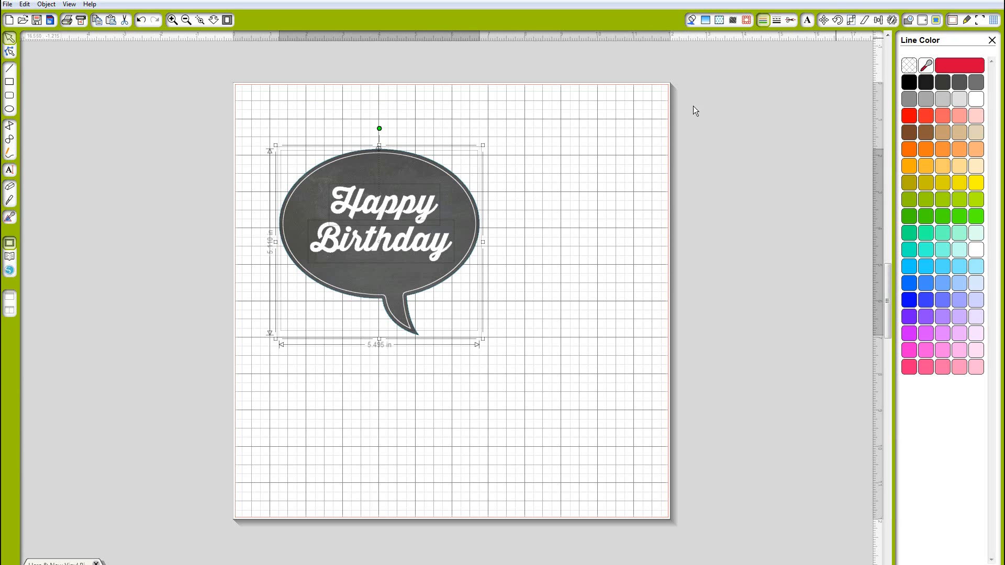
left_click(789, 20)
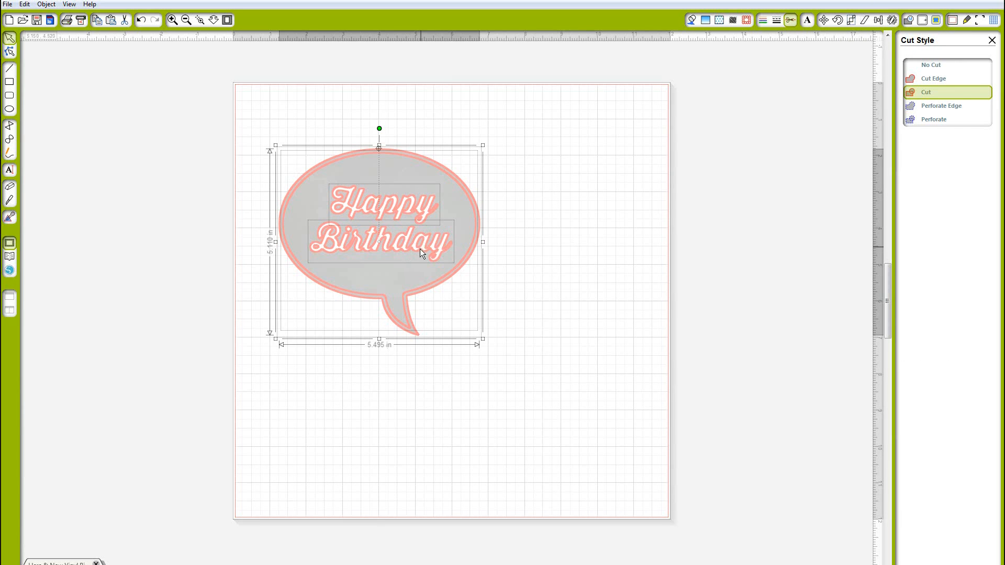
key("Escape")
left_click(419, 249)
left_click(936, 77)
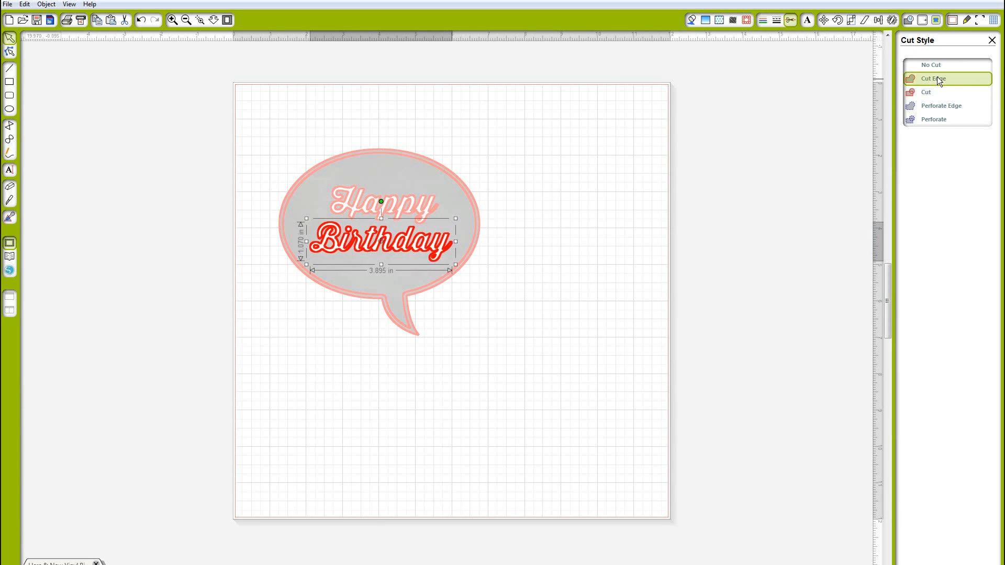
left_click(937, 66)
Set the Happy word's cut style to No Cut
left_click(429, 210)
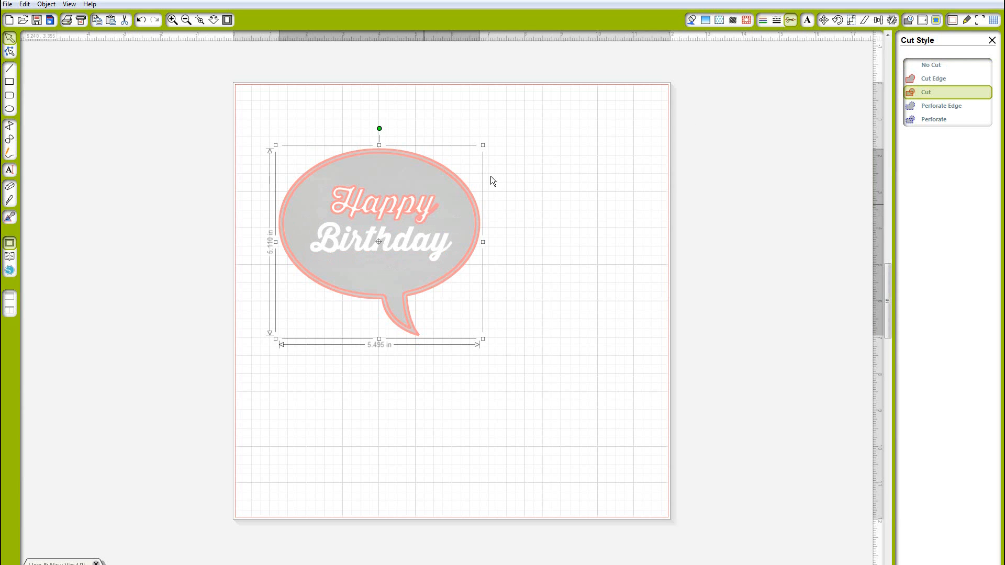
left_click(410, 209)
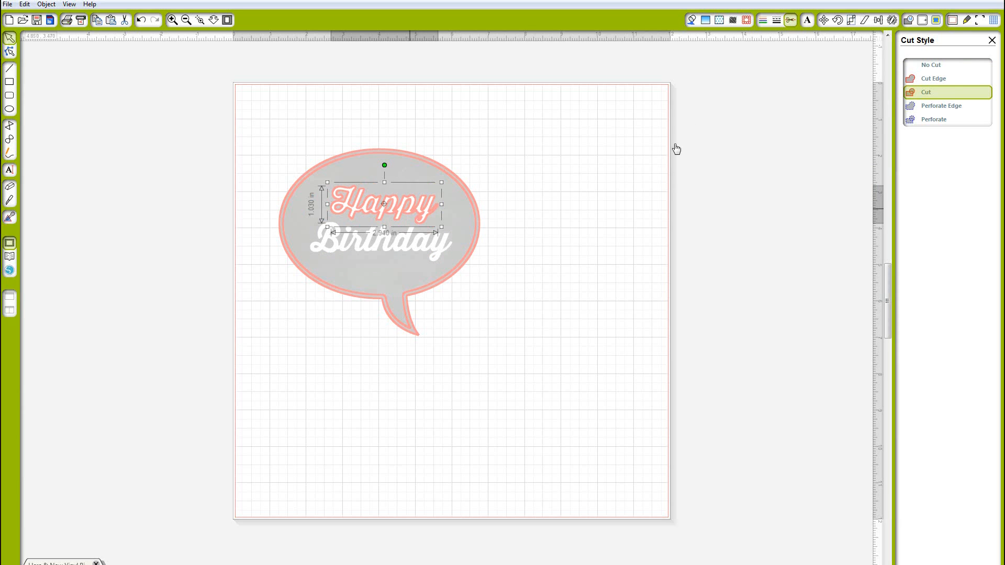
left_click(934, 69)
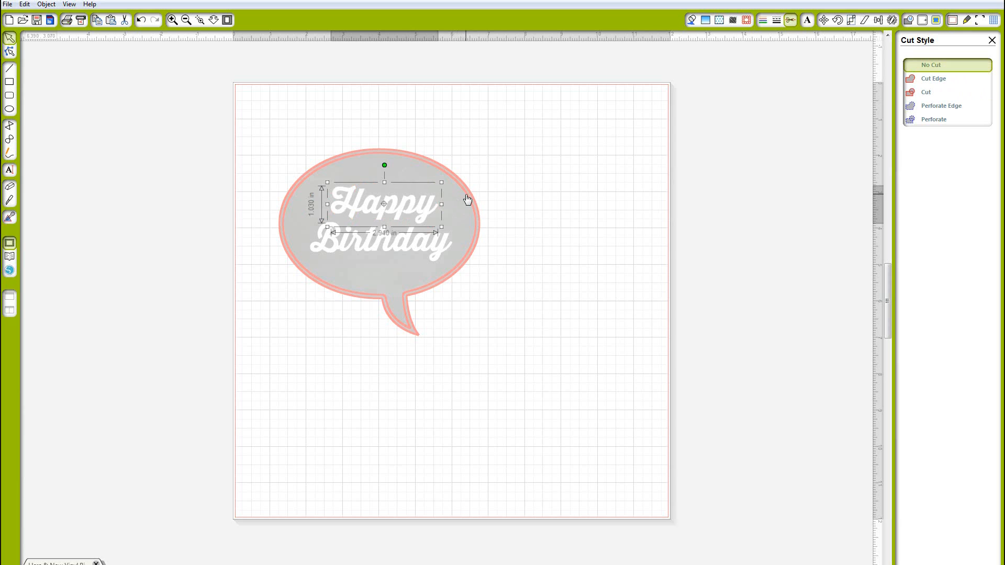
Set the outer chalkboard bubble's cut style to Cut Edge
left_click(467, 199)
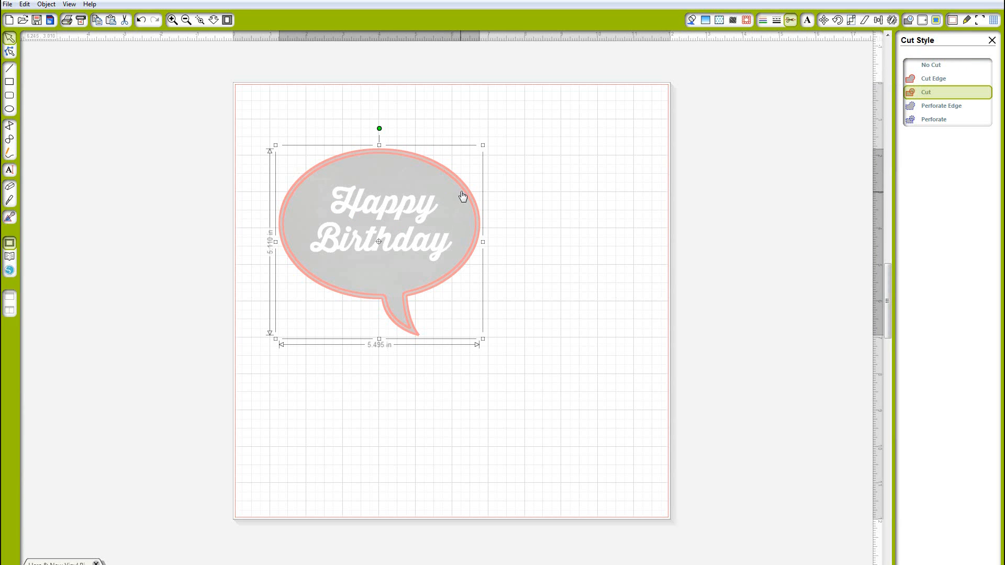
left_click(505, 197)
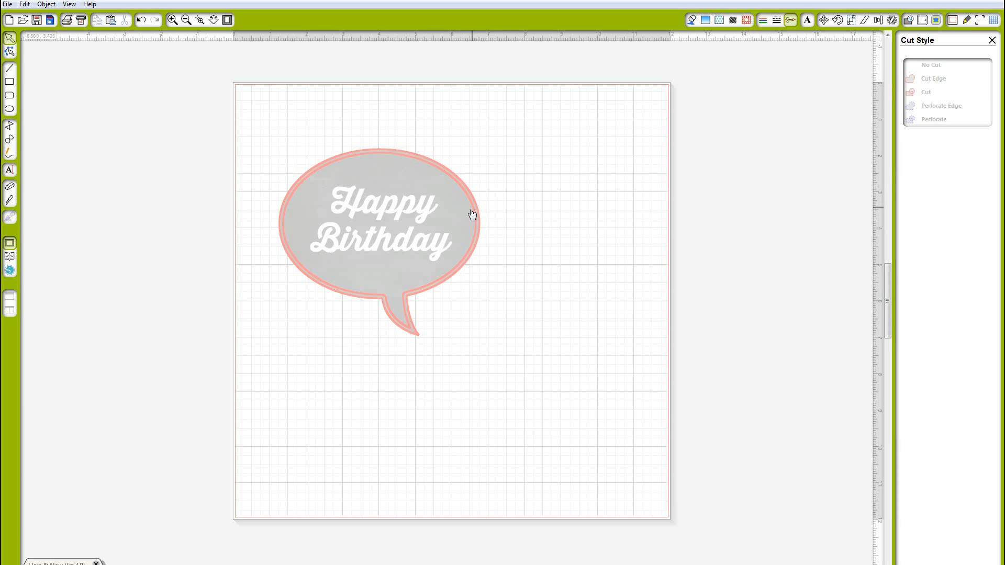
left_click(471, 209)
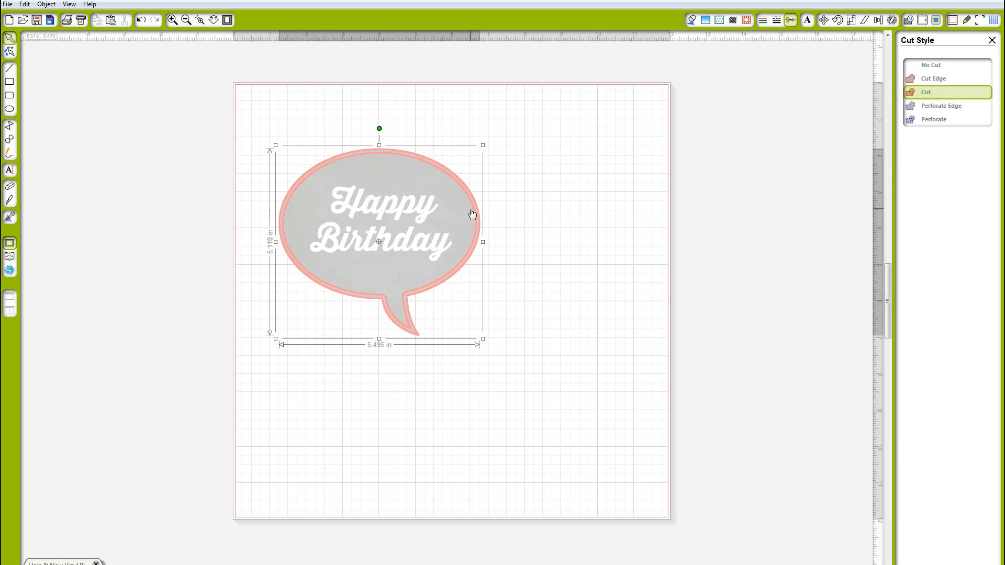
left_click(934, 66)
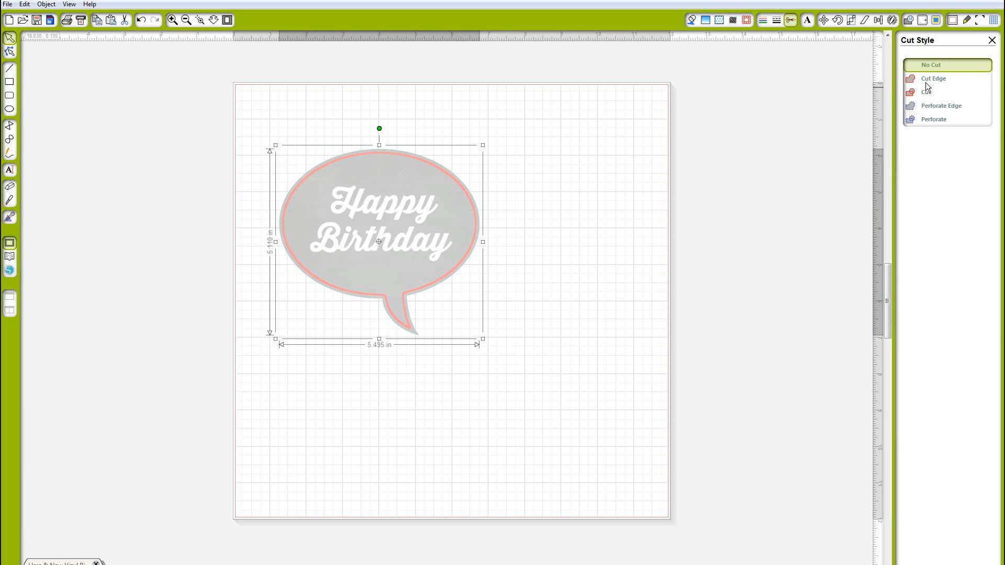
left_click(927, 80)
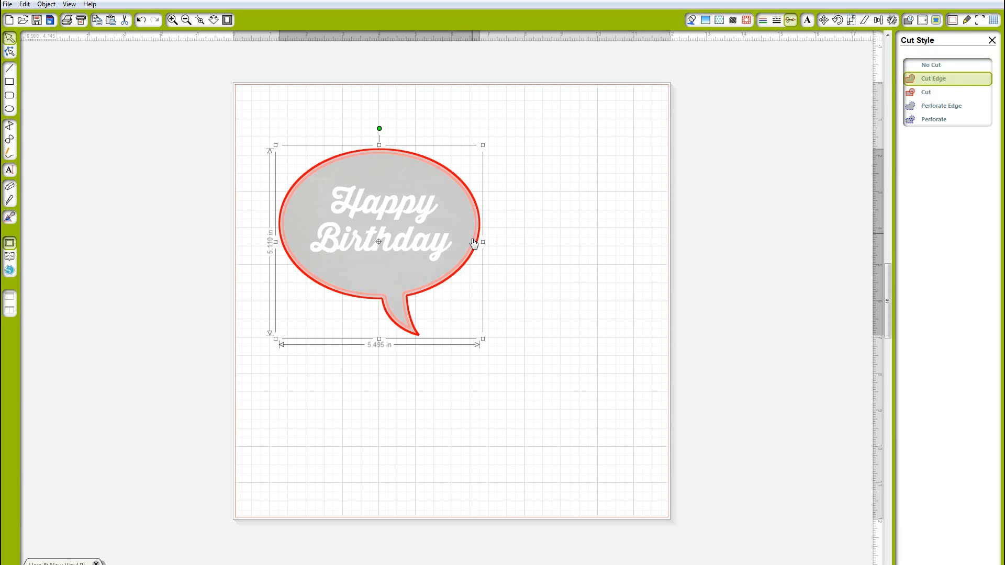
Zoom in and inspect the cut lines on the bubble's outer edge and inner outline
left_click(386, 287)
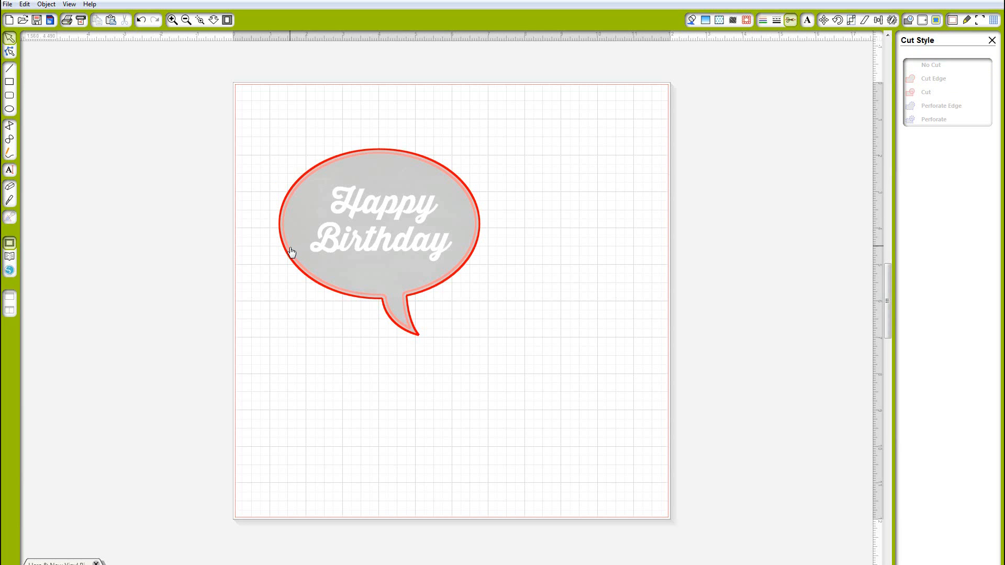
left_click(292, 252)
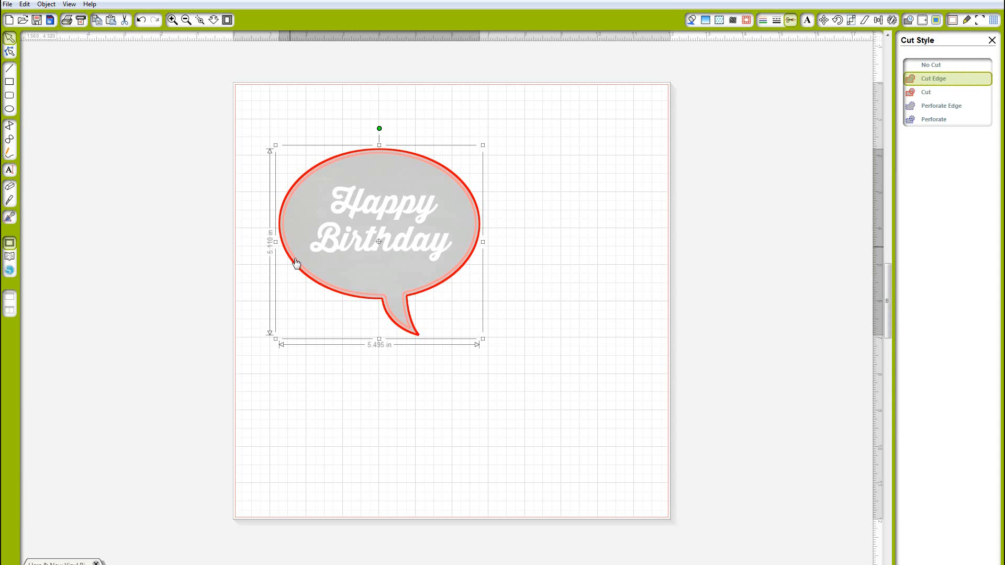
left_click(296, 259)
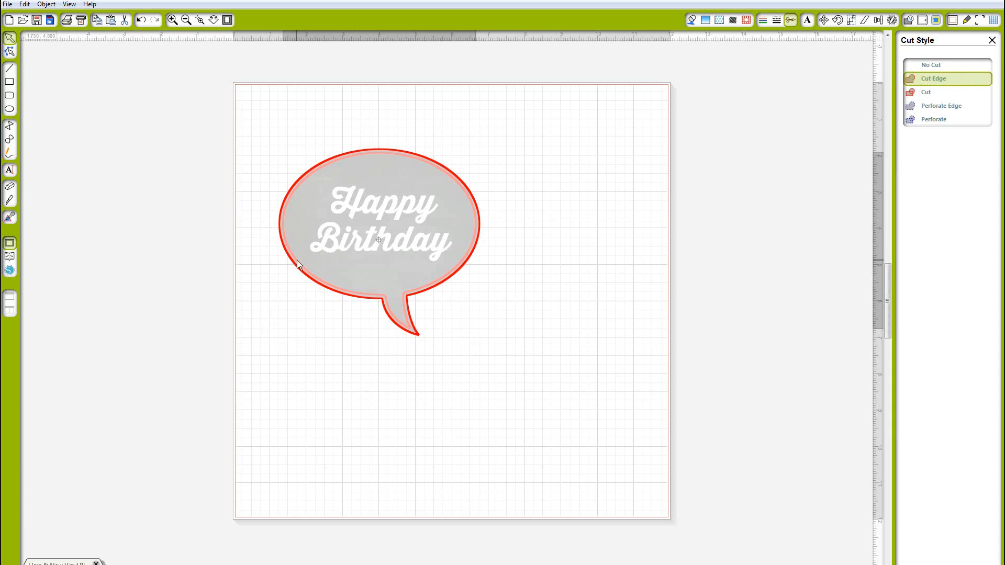
left_click(200, 20)
left_click_drag(285, 108, 514, 343)
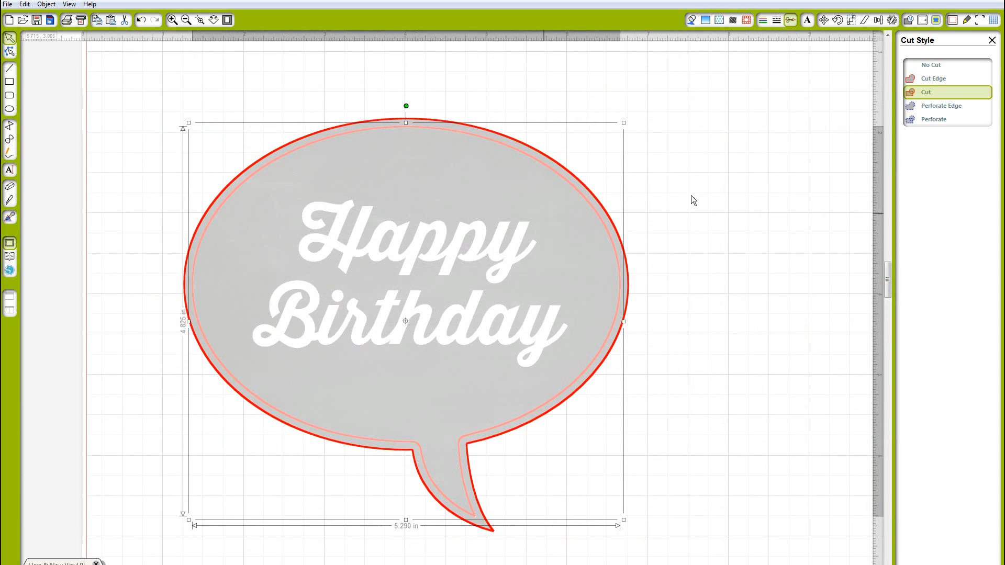
left_click(691, 198)
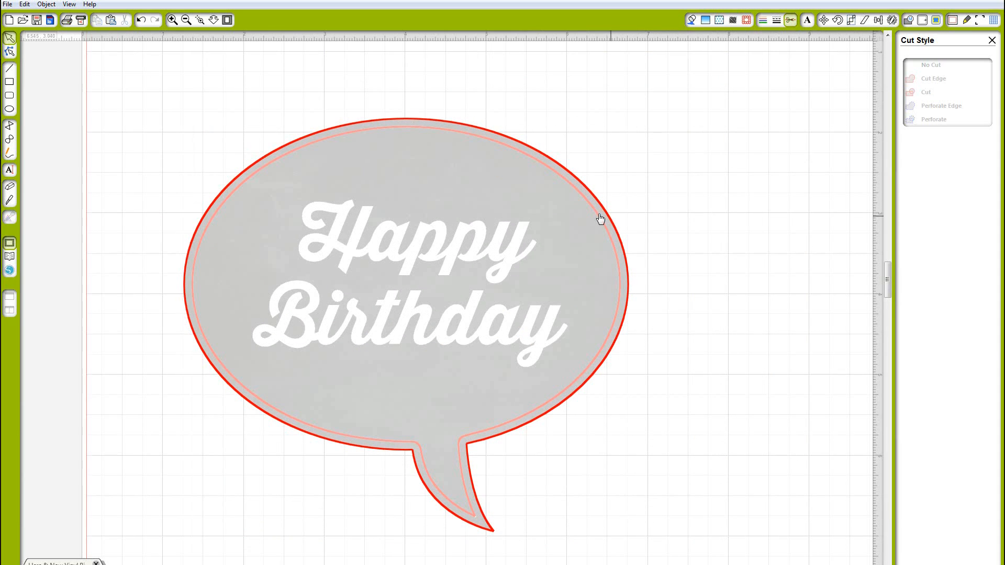
left_click(595, 219)
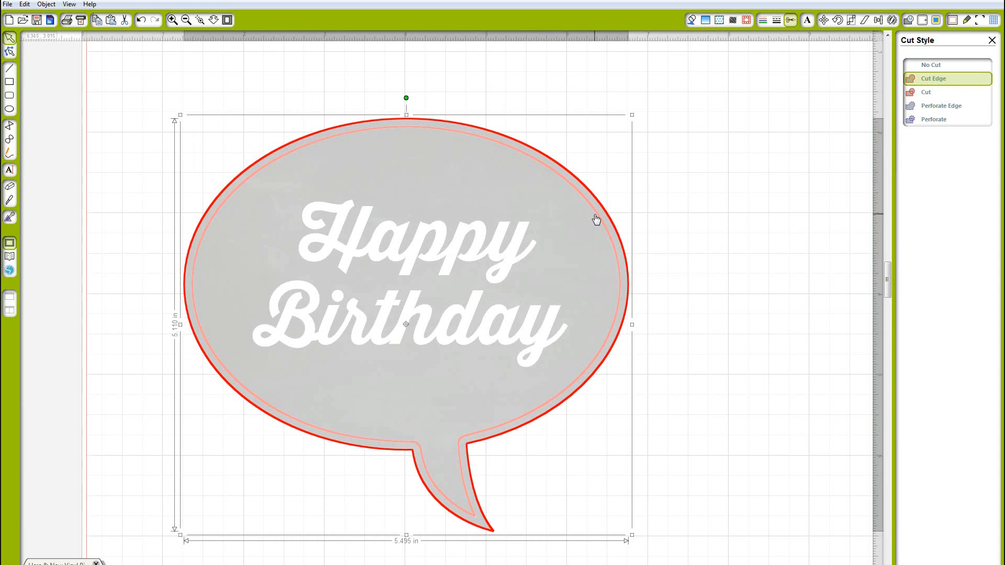
left_click(934, 67)
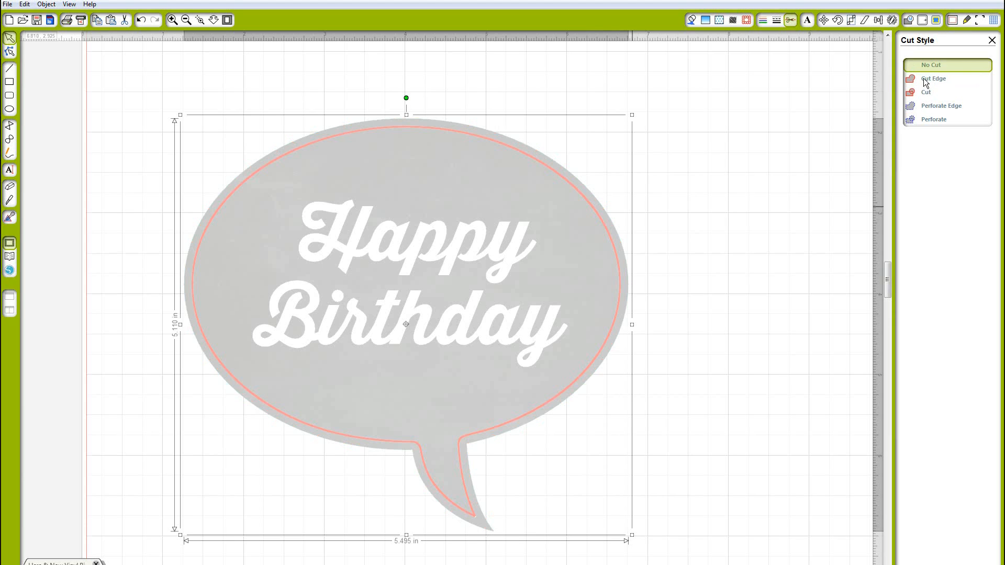
left_click(923, 80)
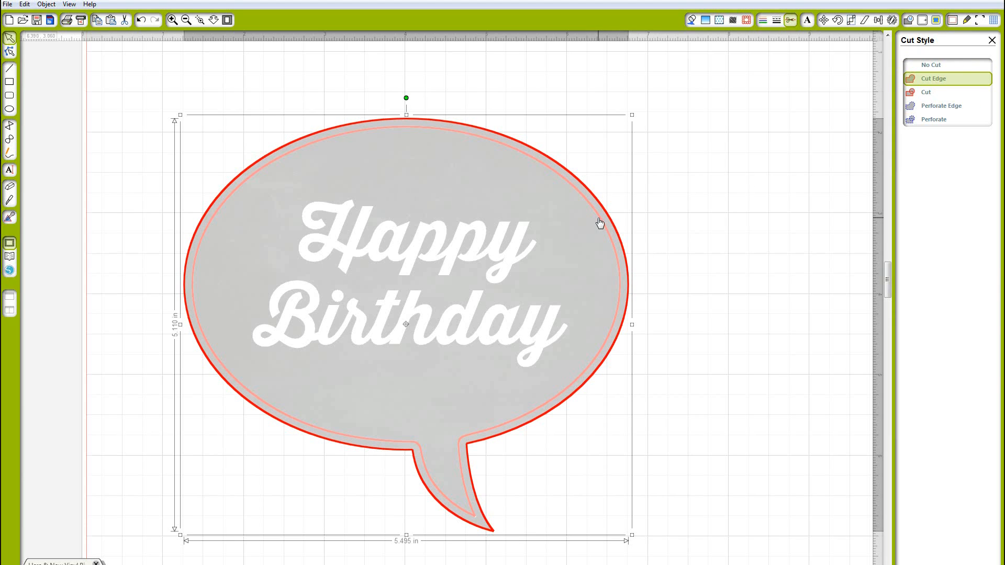
Set the inner white outline's cut style to No Cut
double_click(599, 224)
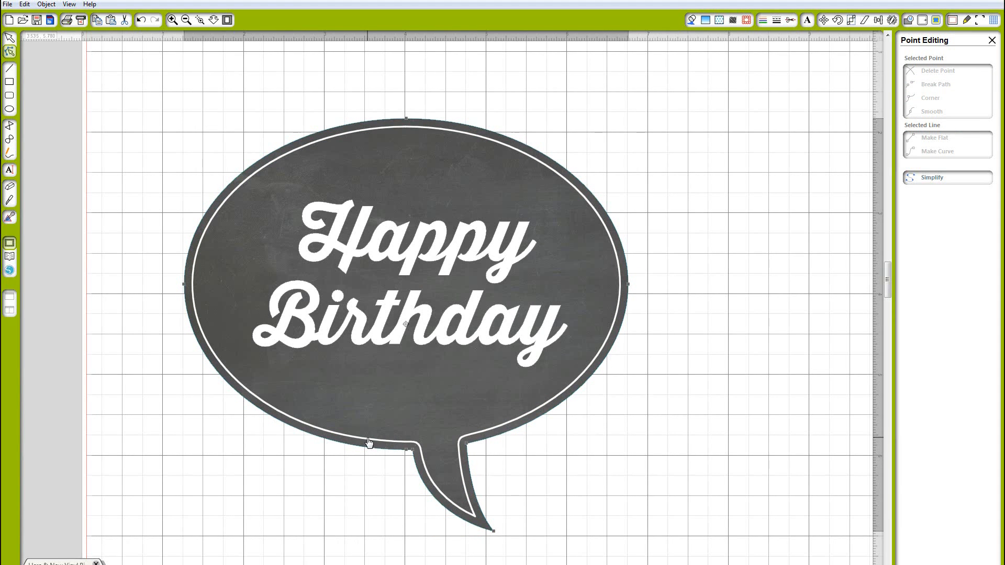
key("ctrl+z")
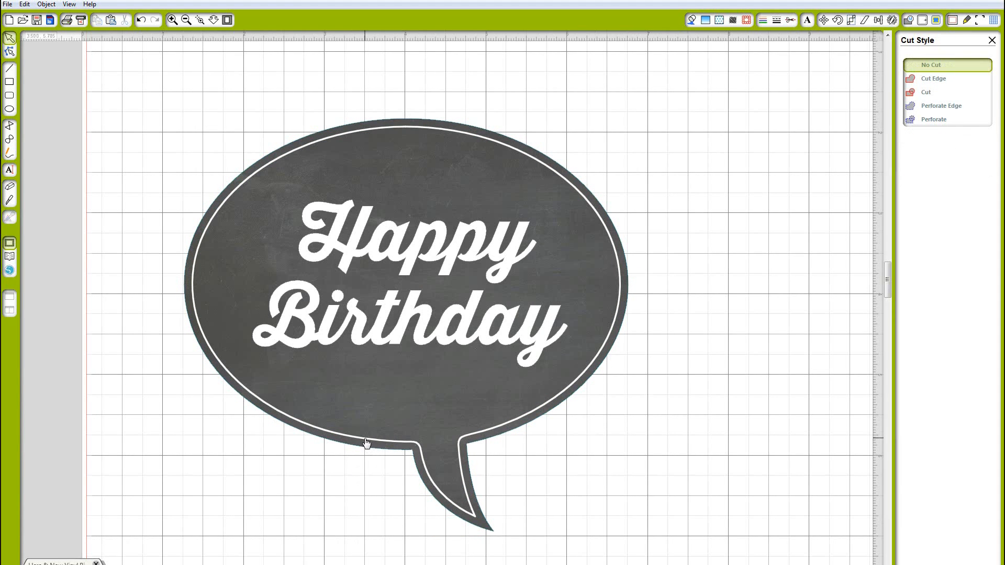
key("ctrl+y")
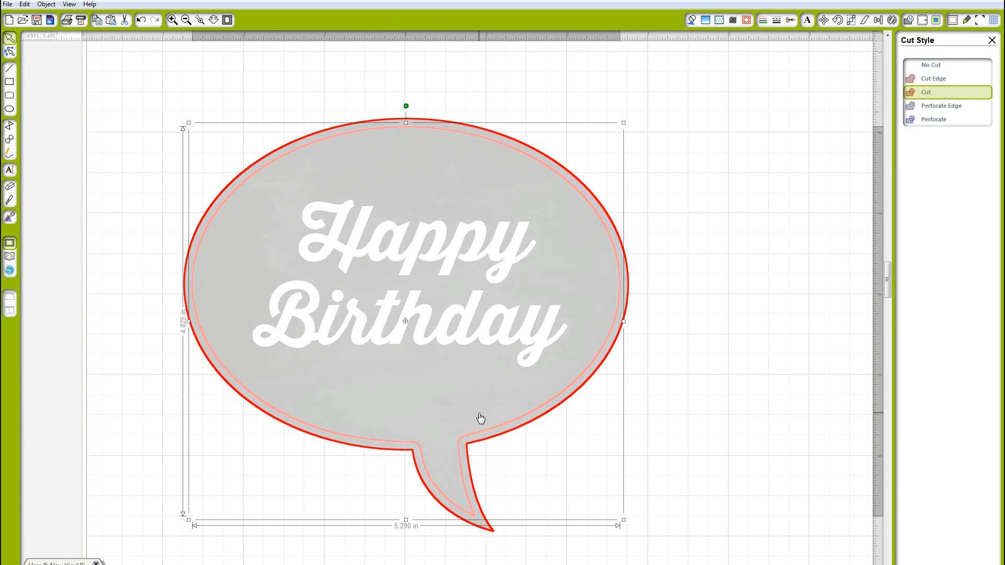
left_click(938, 64)
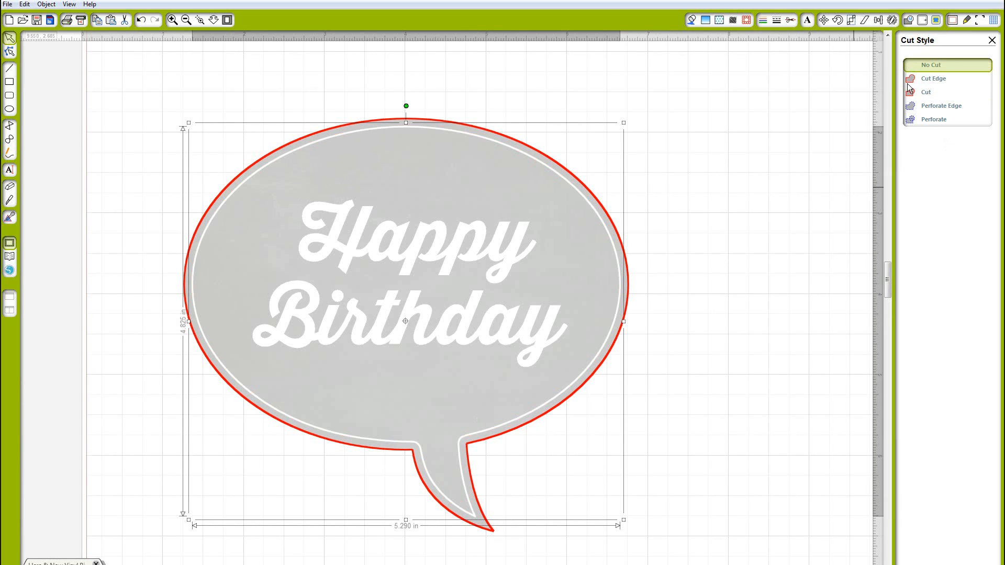
left_click(731, 232)
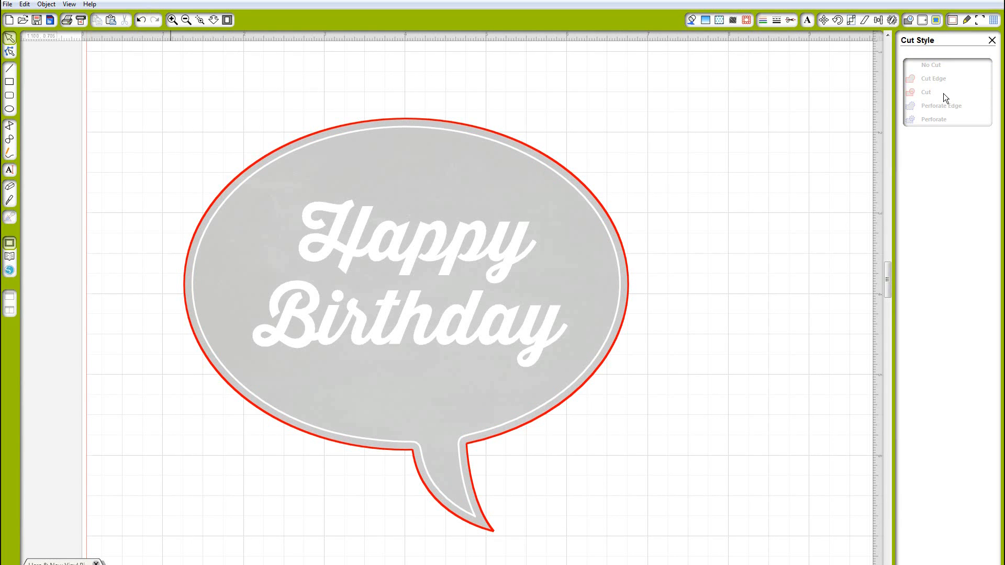
left_click(991, 41)
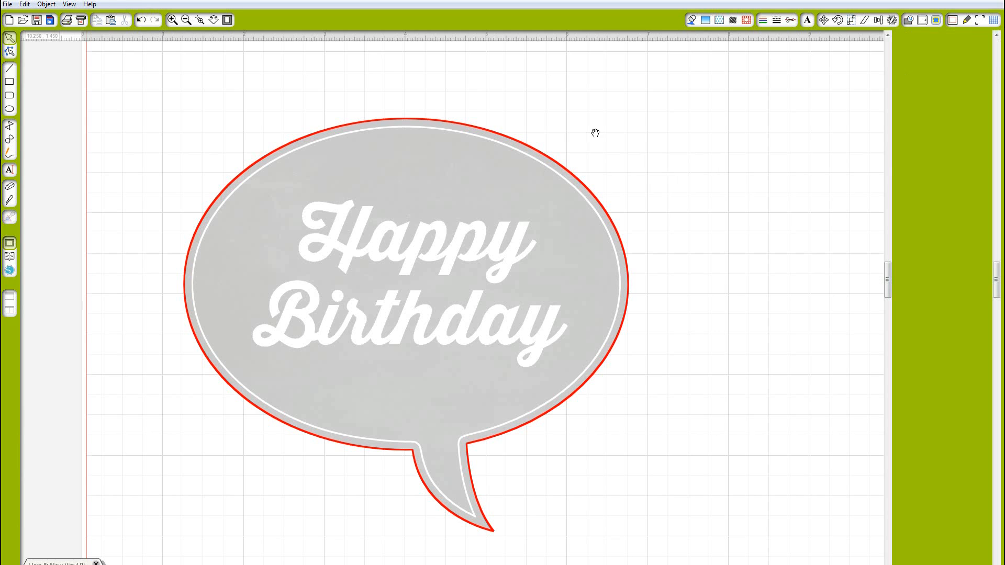
Group the finished speech bubble and move it off the cutting mat to the left
left_click(186, 21)
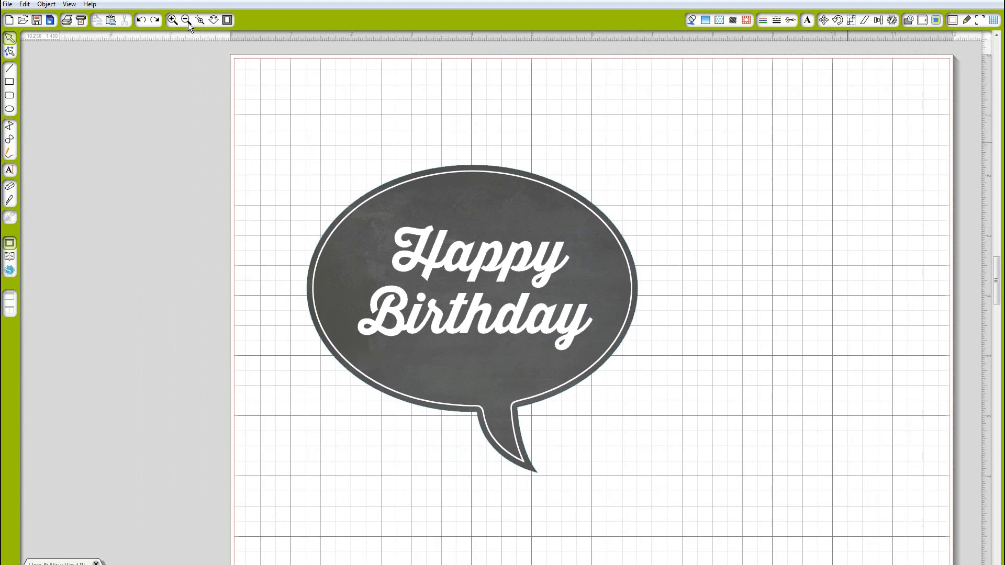
left_click(188, 23)
left_click_drag(385, 197, 580, 359)
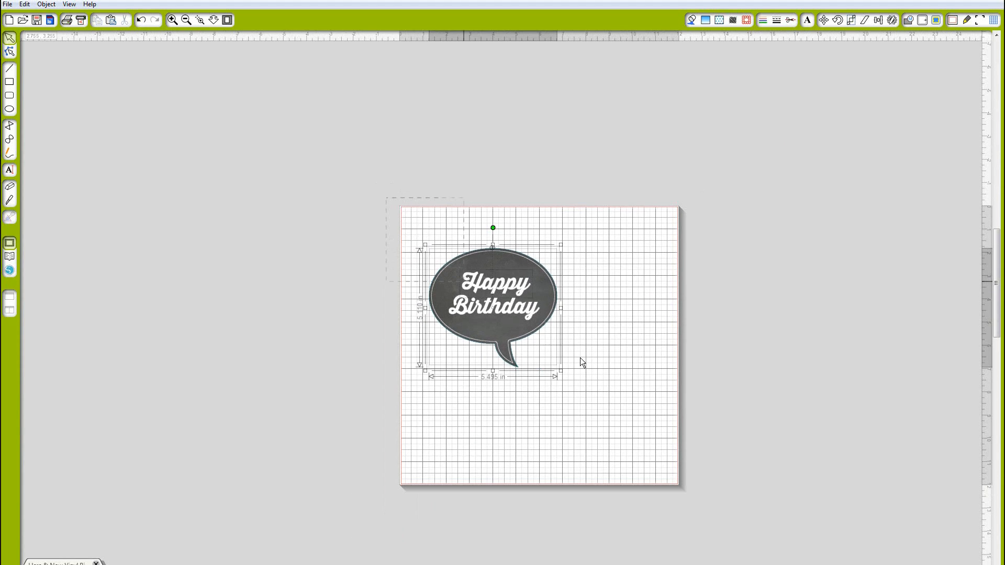
right_click(534, 334)
left_click(569, 225)
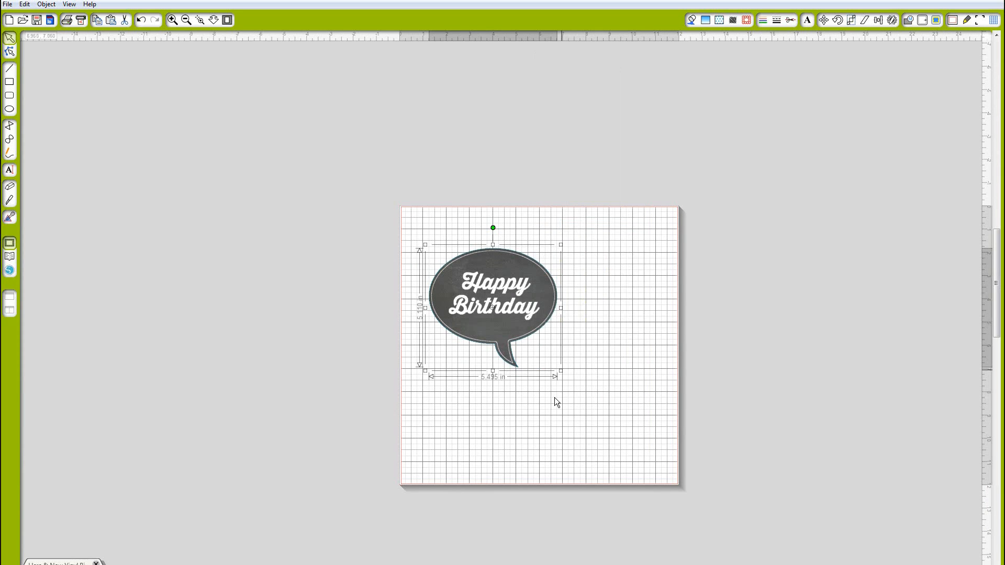
left_click_drag(560, 370, 504, 318)
left_click_drag(429, 291, 275, 295)
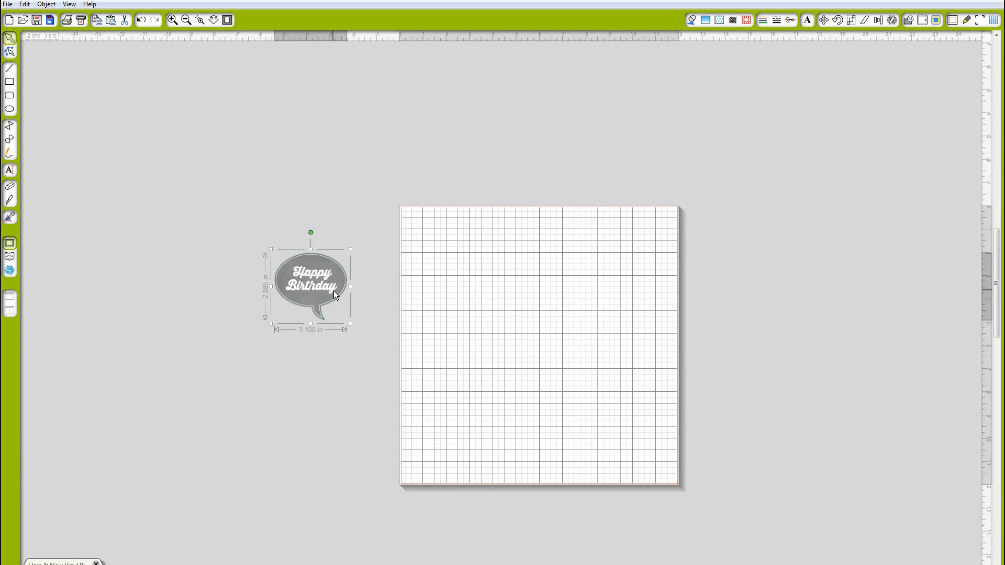
Draw a rectangle about 4.9 in wide and 6.5 in high near the mat's upper left
left_click(9, 83)
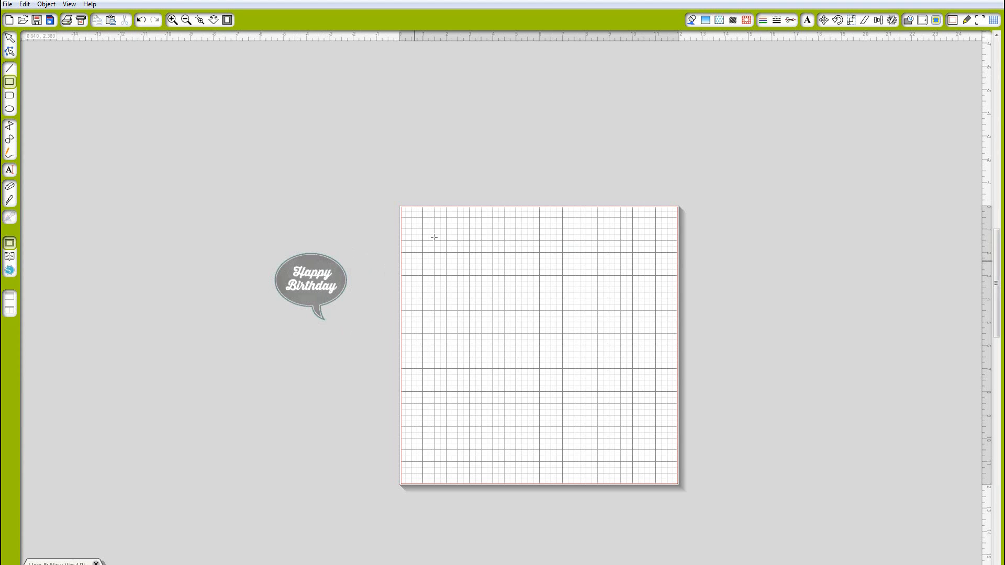
mouse_move(434, 237)
left_mouse_down()
mouse_move(528, 385)
mouse_move(548, 388)
left_mouse_up()
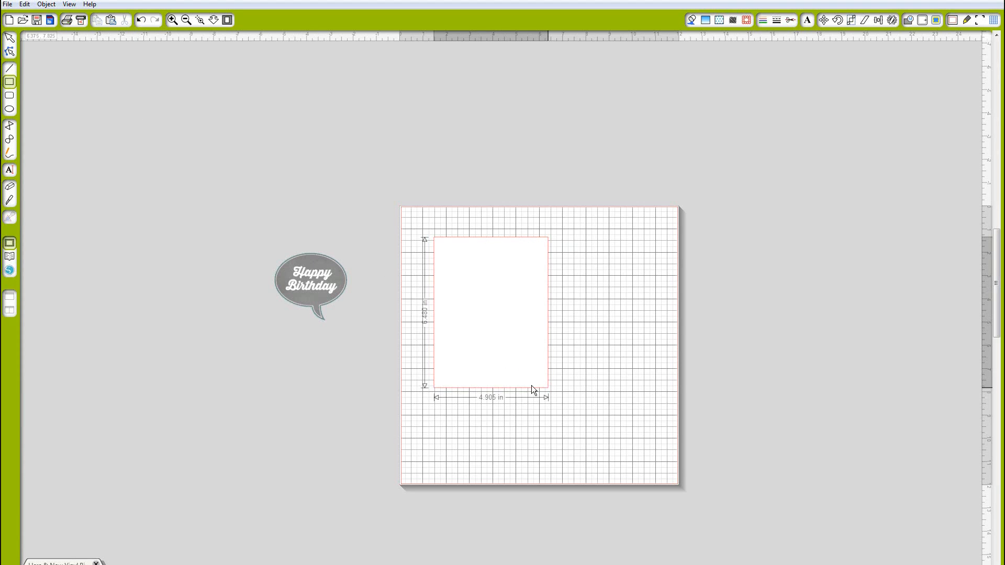
left_click(532, 387)
left_click(532, 390)
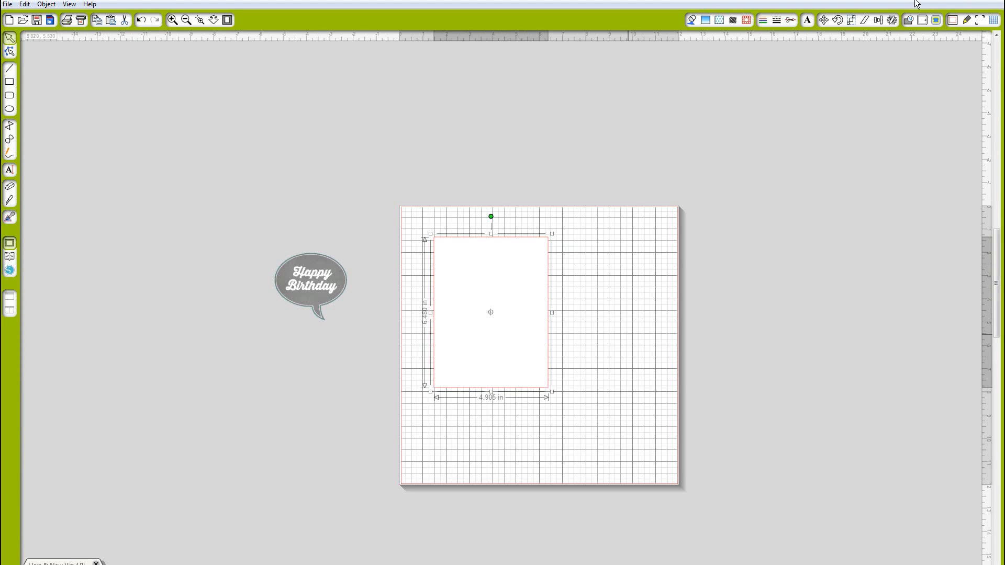
Resize the rectangle to 4.25 in wide and 5.5 in high
left_click(851, 20)
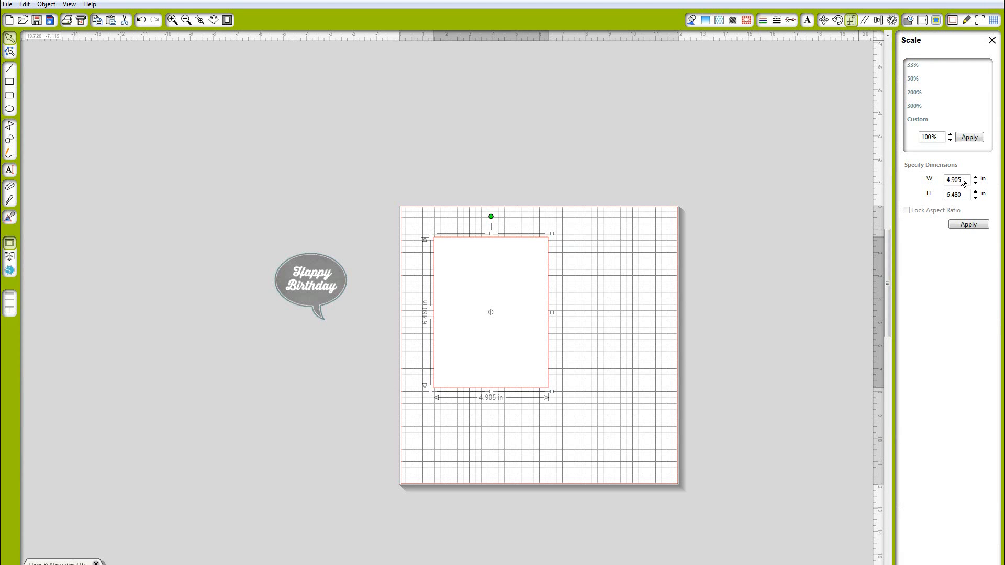
left_click_drag(962, 181, 922, 178)
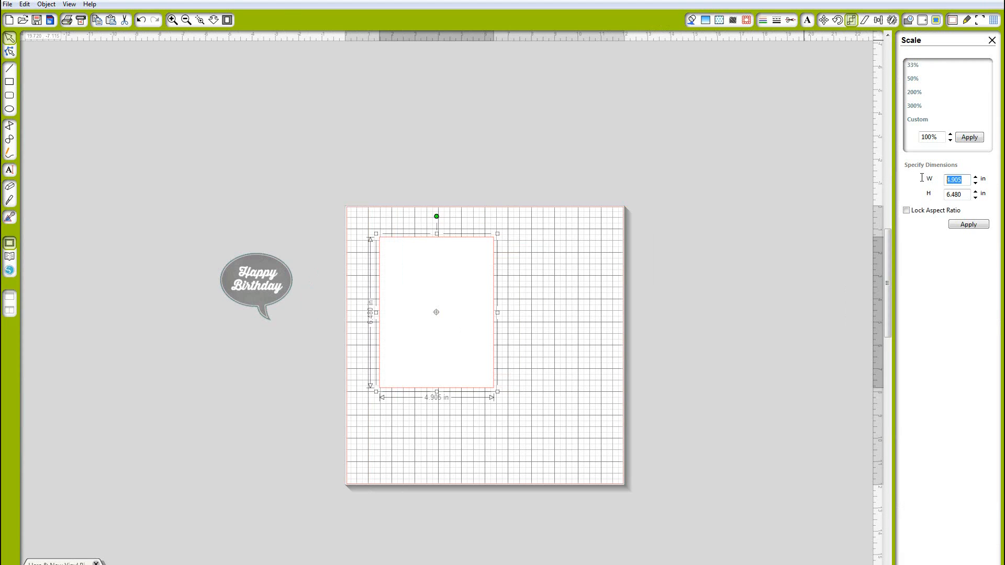
type("4.")
left_click(957, 195)
type("5.5")
left_click(968, 224)
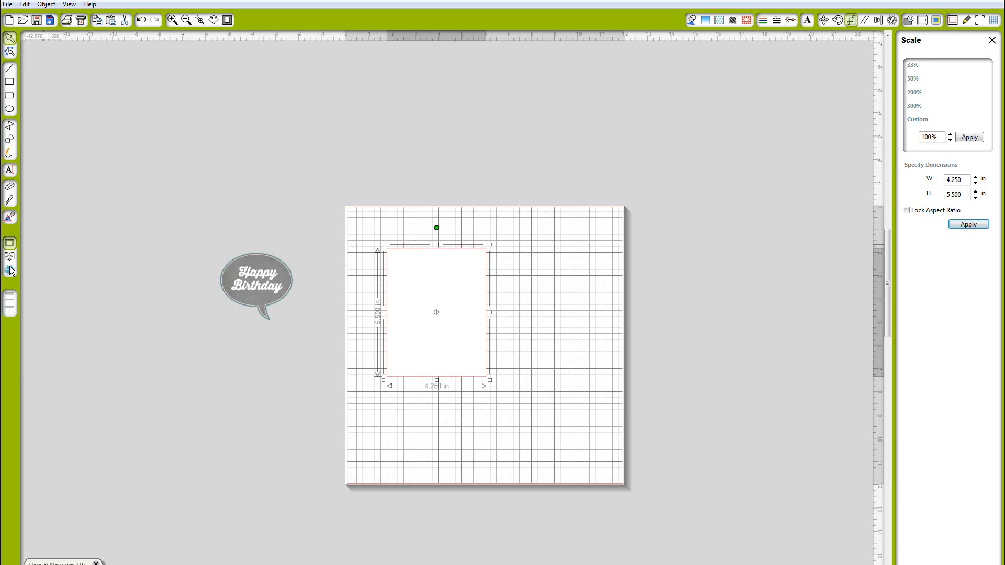
Draw a second rectangle inside the card and set its height to 4.75 in
left_click(10, 82)
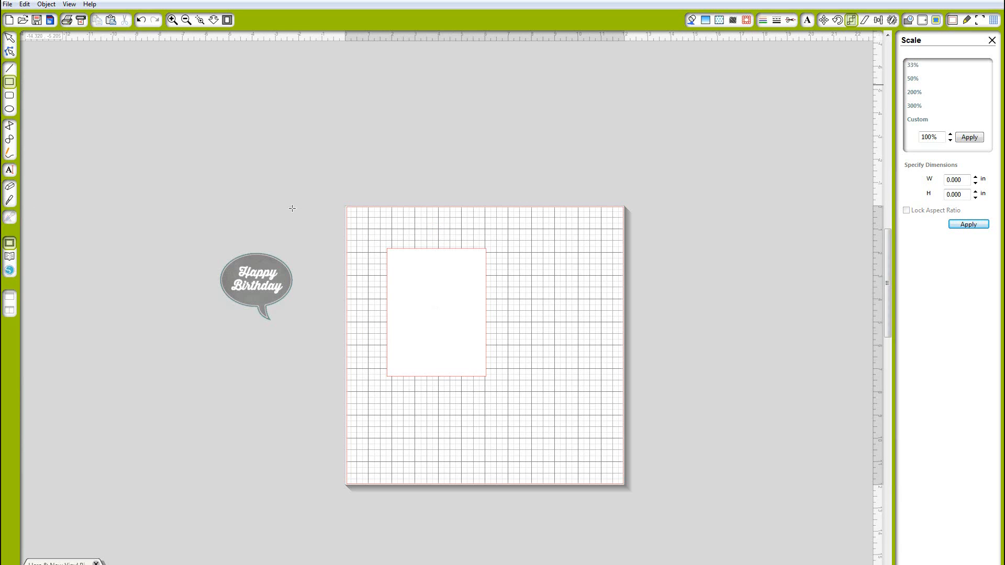
mouse_move(398, 262)
left_mouse_down()
mouse_move(453, 356)
mouse_move(478, 365)
left_mouse_up()
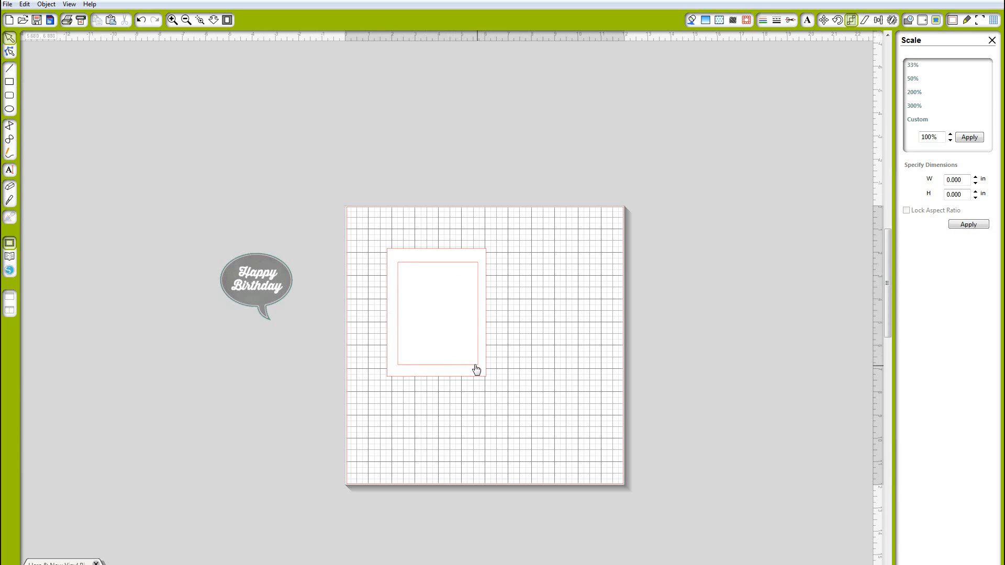
left_click(475, 365)
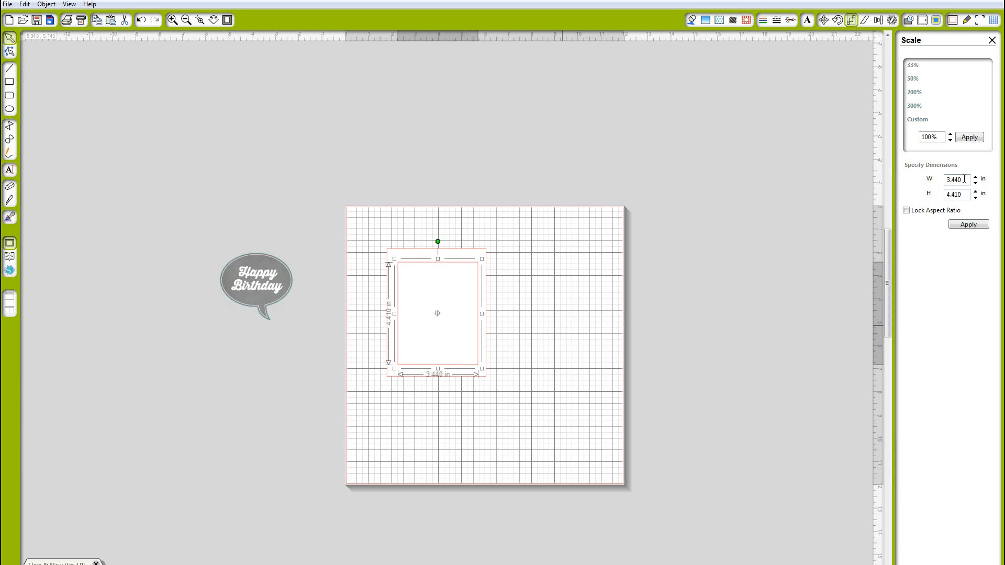
left_click_drag(964, 179, 906, 176)
type("3.")
left_click_drag(965, 194, 899, 194)
type("4.75")
left_click(963, 226)
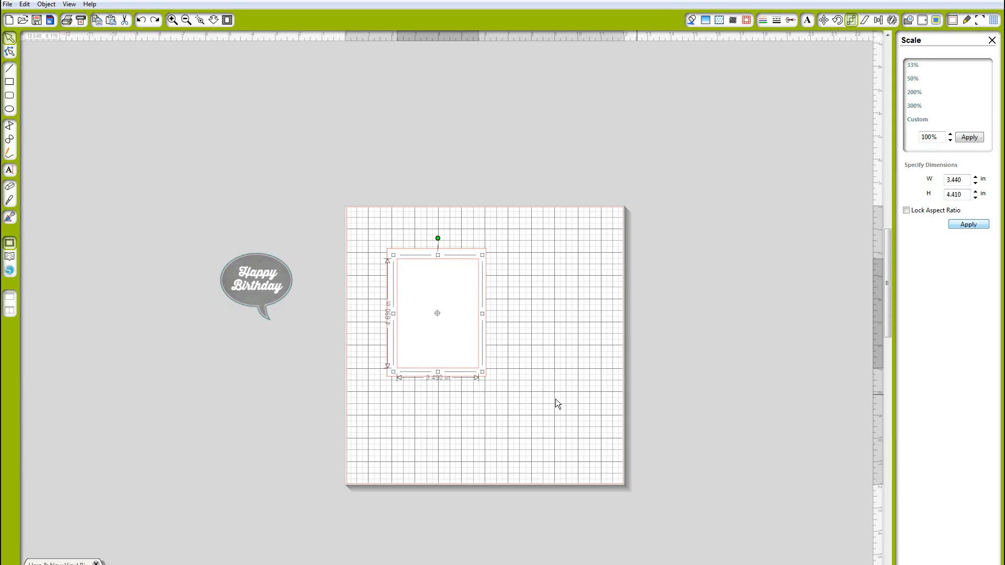
Align both rectangles to each other's middle and center so the inner one sits centred on the card
left_click_drag(505, 386, 371, 238)
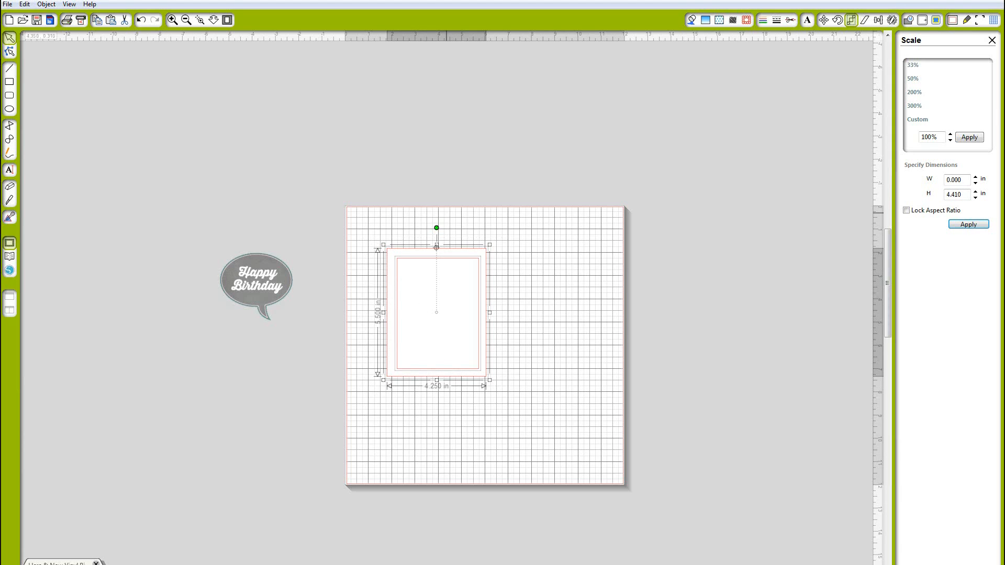
left_click(878, 20)
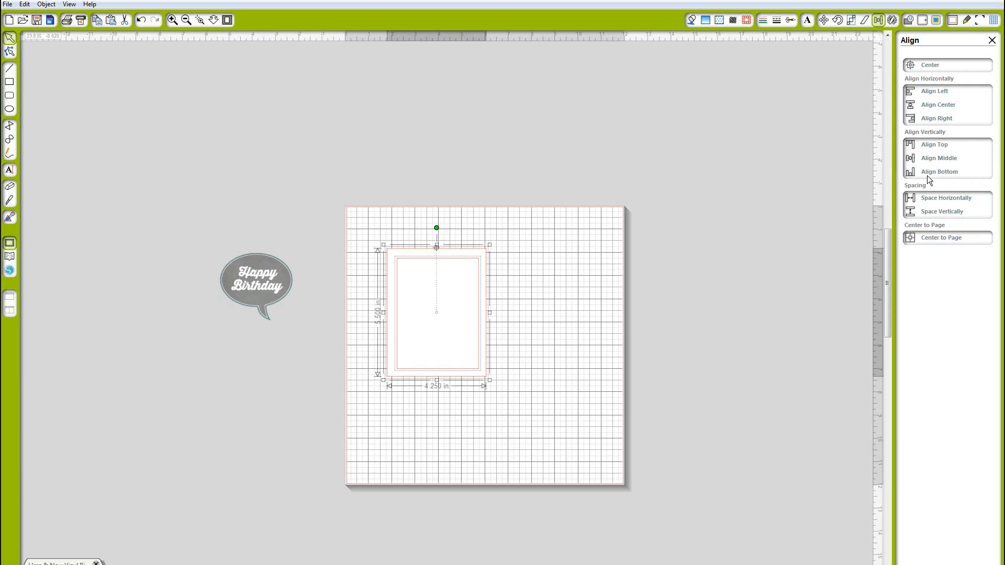
left_click(936, 159)
left_click(941, 107)
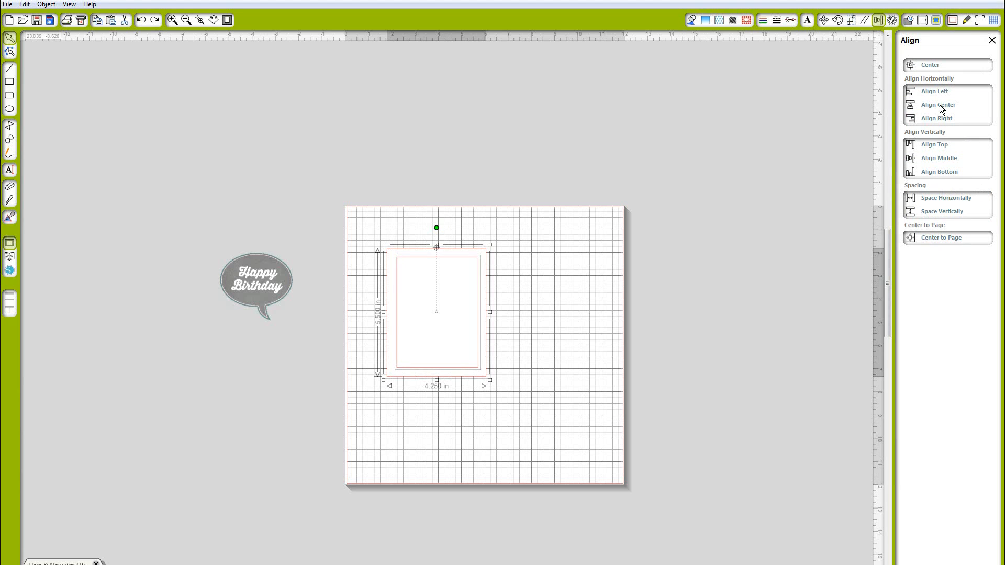
left_click(529, 316)
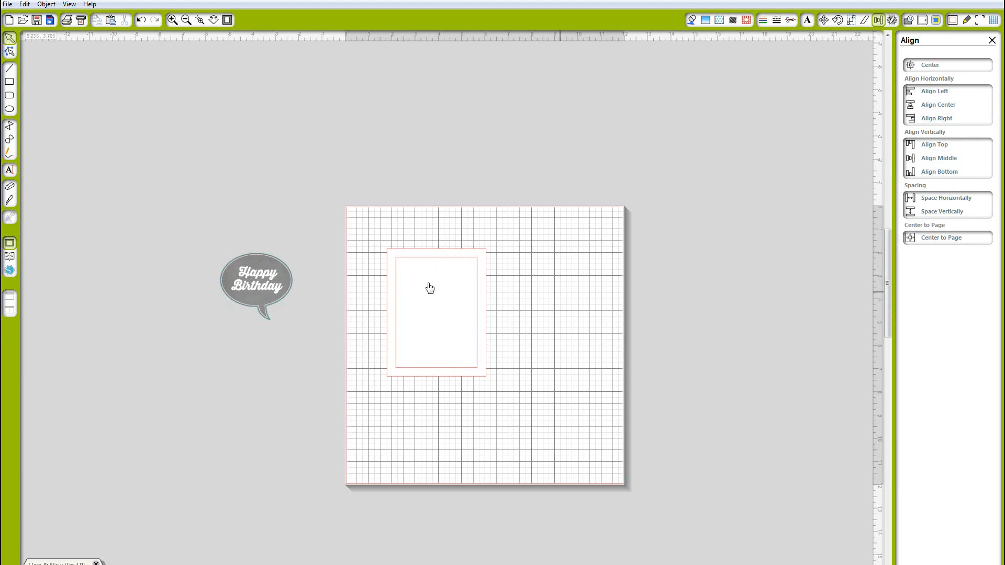
Search the design library for owl designs and place the heart owl on the mat
left_click(10, 257)
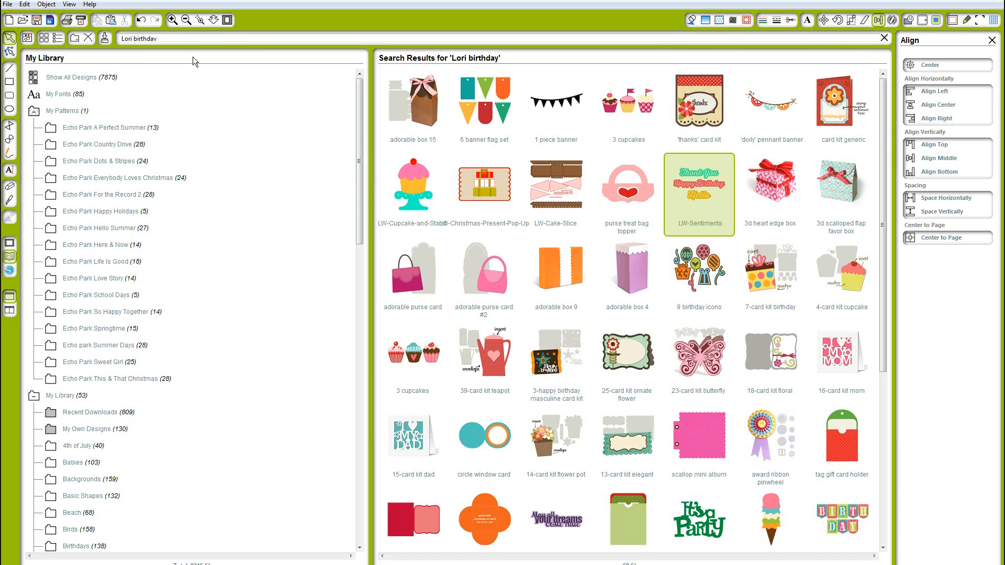
left_click(136, 39)
left_click_drag(134, 38, 177, 37)
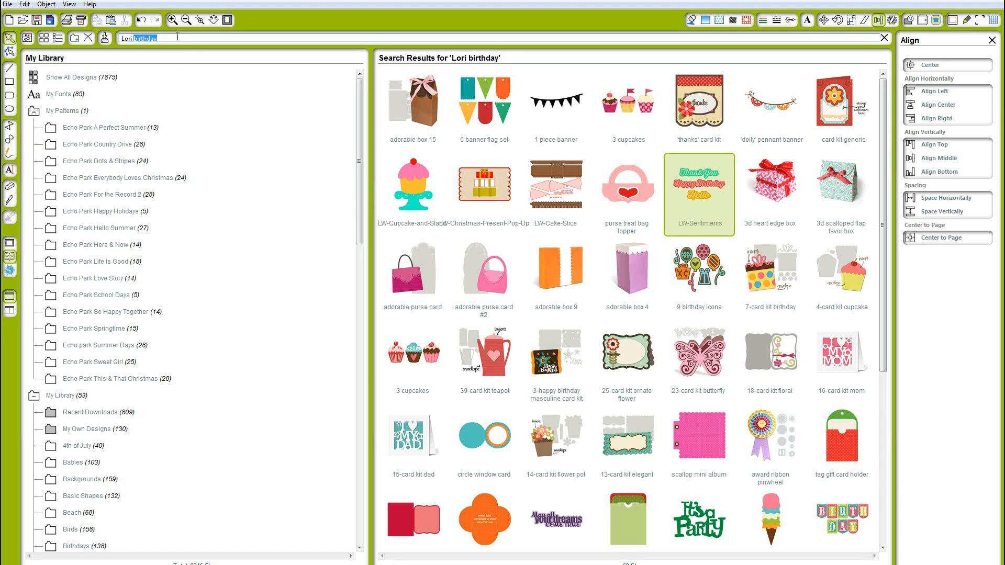
type("we")
key("BackSpace")
key("BackSpace")
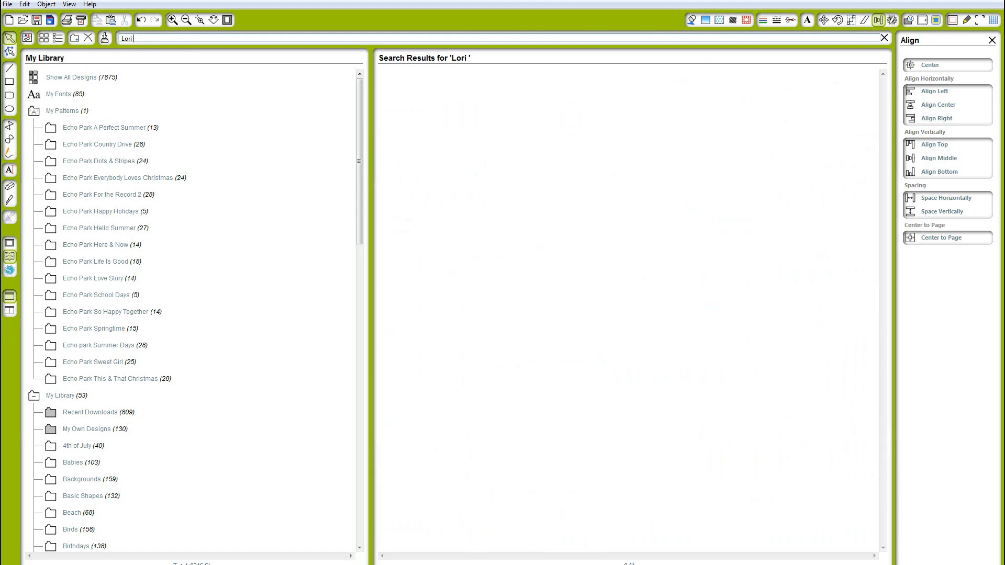
type("owl")
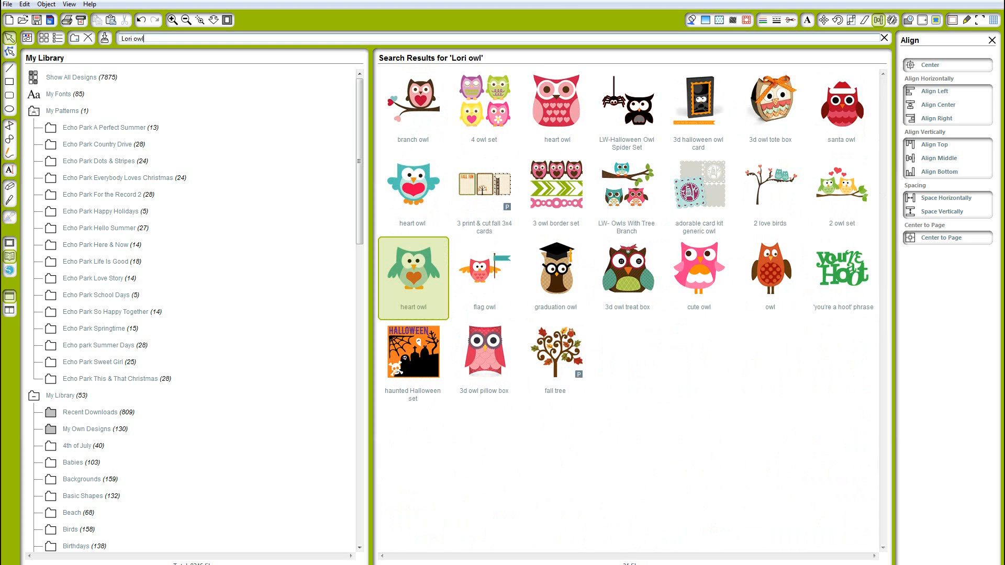
double_click(427, 278)
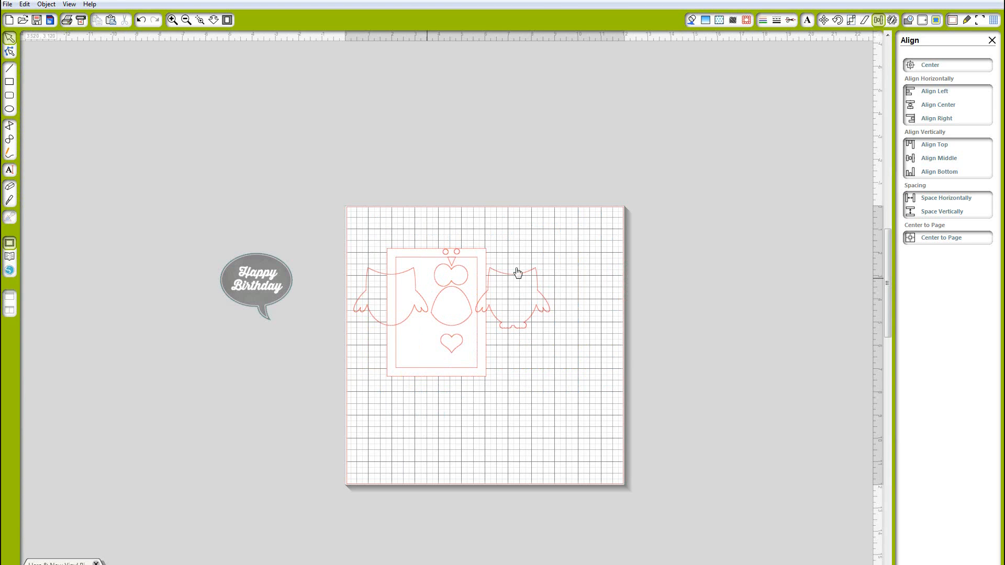
Move the owl off the mat to the right, ungroup it, and drag its body aside
left_click_drag(522, 328, 687, 305)
right_click(687, 305)
left_click(728, 471)
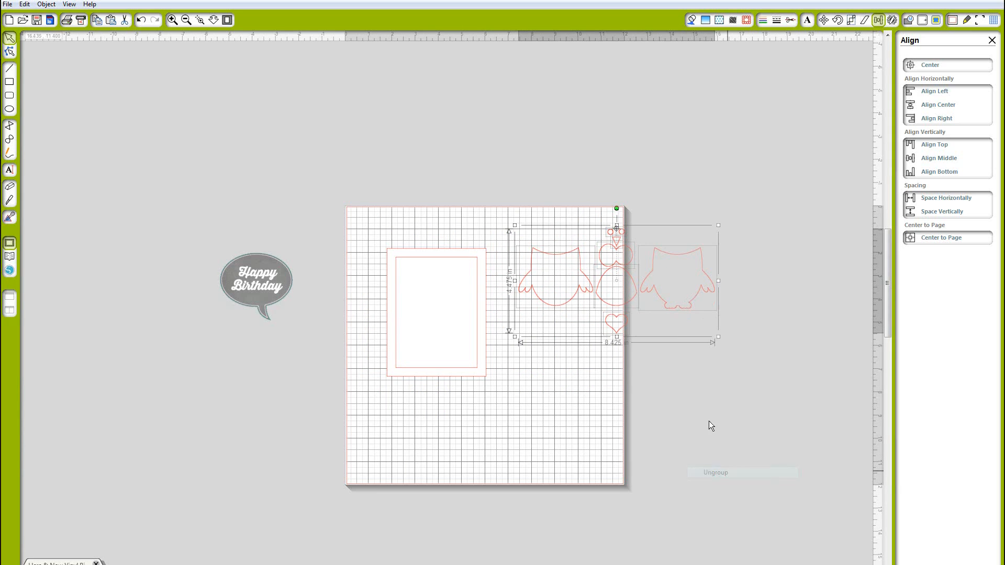
left_click(680, 401)
left_click_drag(558, 307, 681, 306)
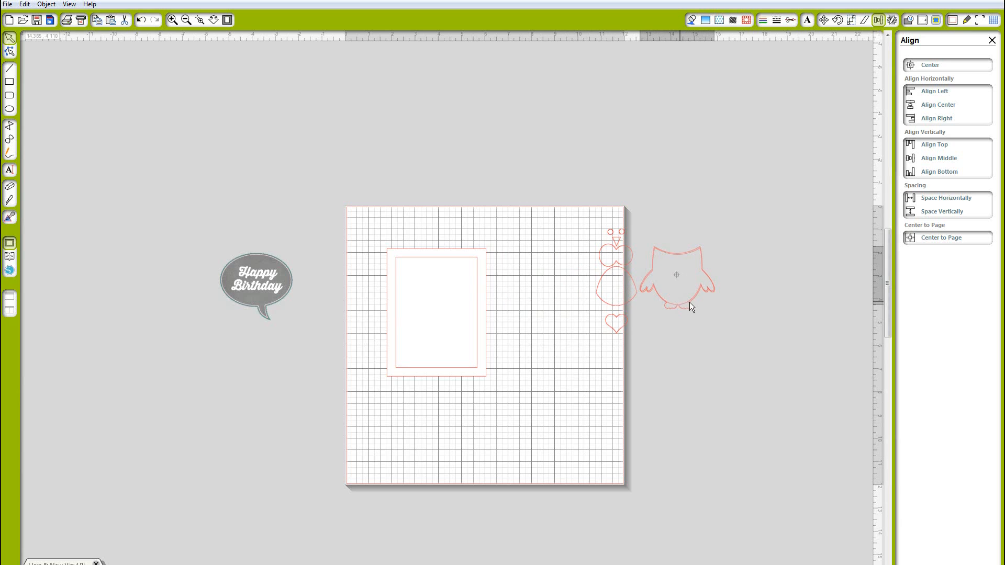
Layer the owl's belly, heart, eyes and beak pieces onto its body
left_click(668, 244)
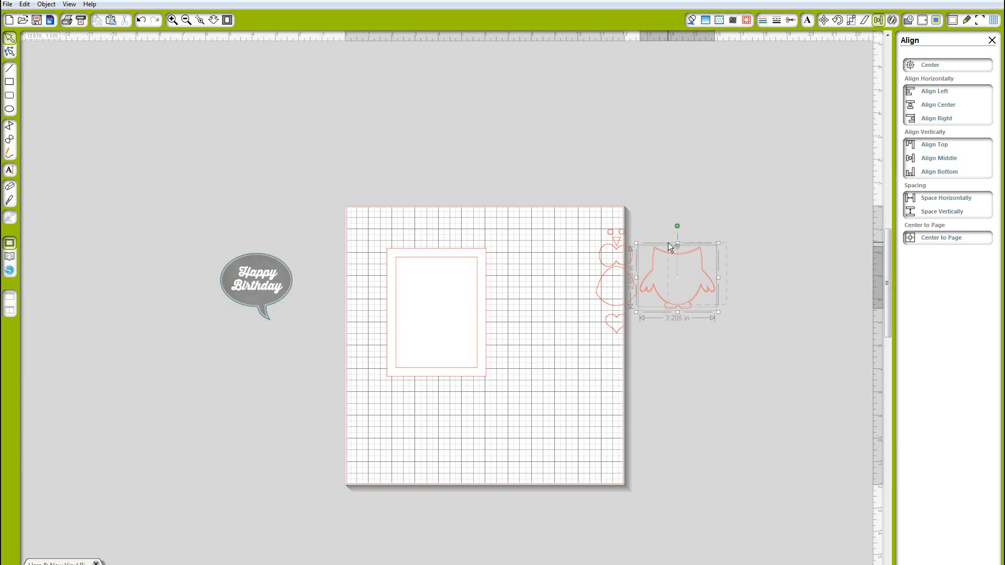
left_click(940, 108)
left_click_drag(611, 309, 677, 306)
left_click_drag(617, 329, 679, 293)
left_click(630, 290)
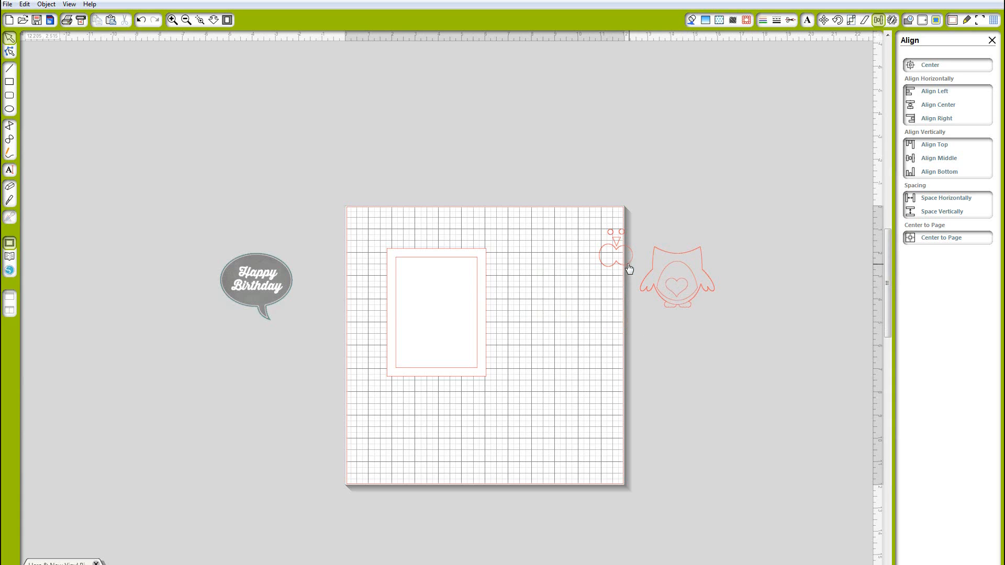
left_click_drag(628, 264, 689, 280)
left_click(628, 285)
left_click_drag(622, 236, 682, 275)
key("Up")
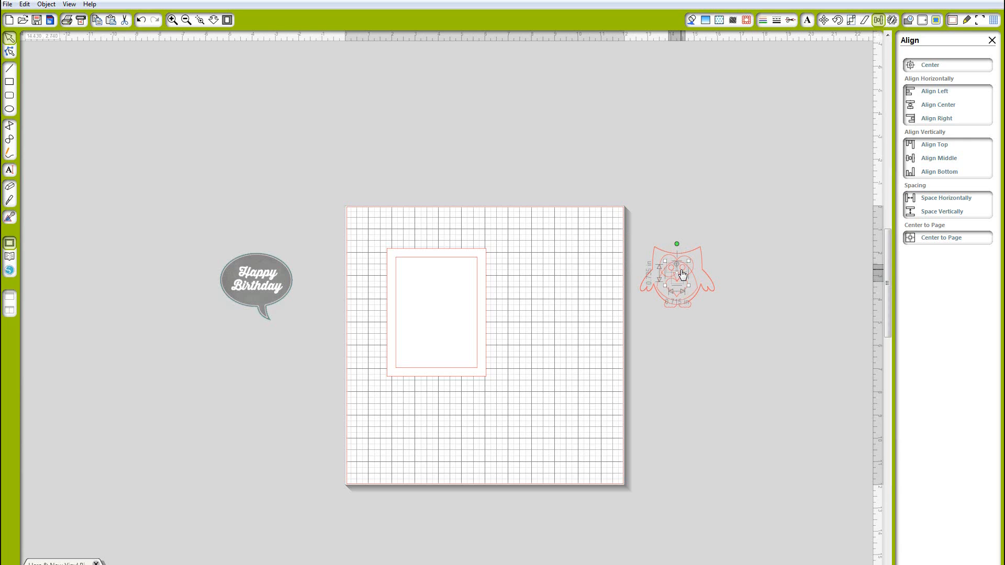
left_click(702, 314)
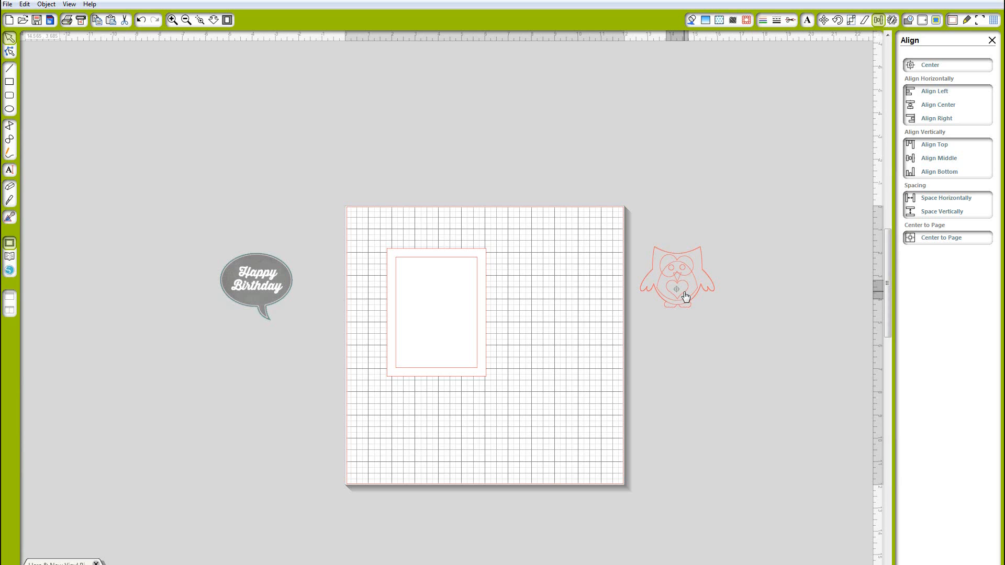
left_click(719, 314)
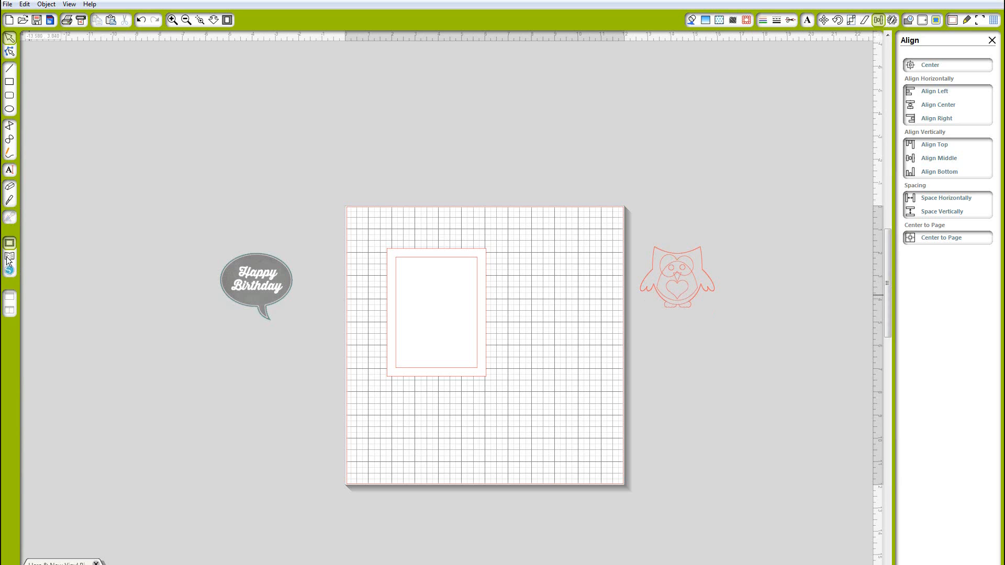
Search the design library for cone designs and place the ice cream cone
left_click(9, 258)
double_click(136, 39)
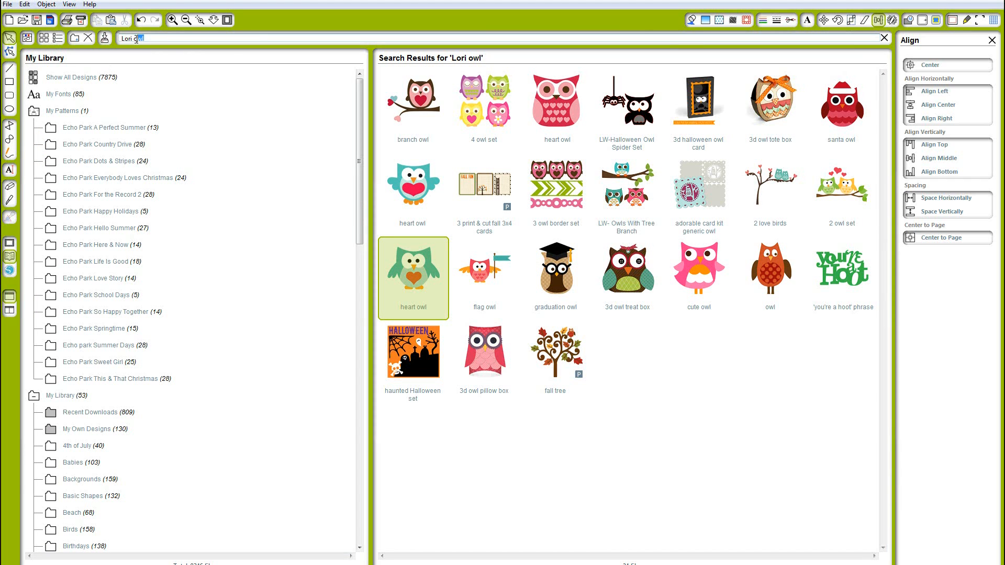
type("cone")
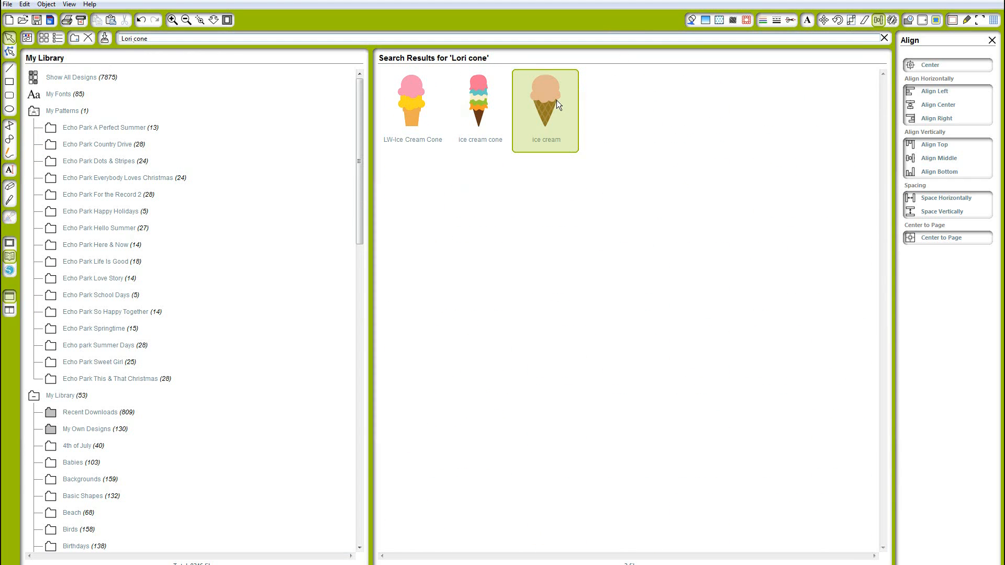
double_click(557, 99)
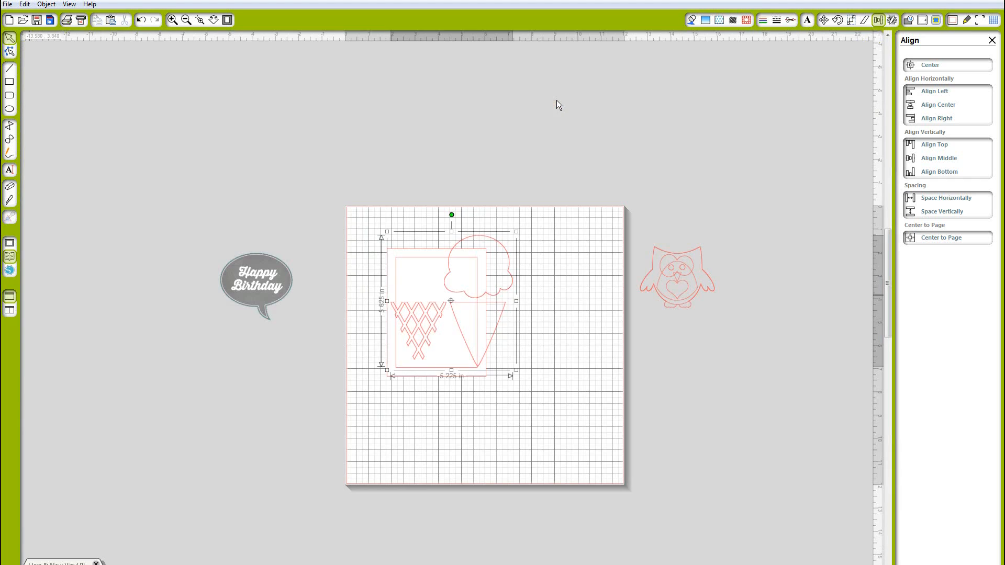
Ungroup the ice cream design and delete the scoop and waffle pattern, keeping only the cone shape
left_click_drag(598, 215, 624, 121)
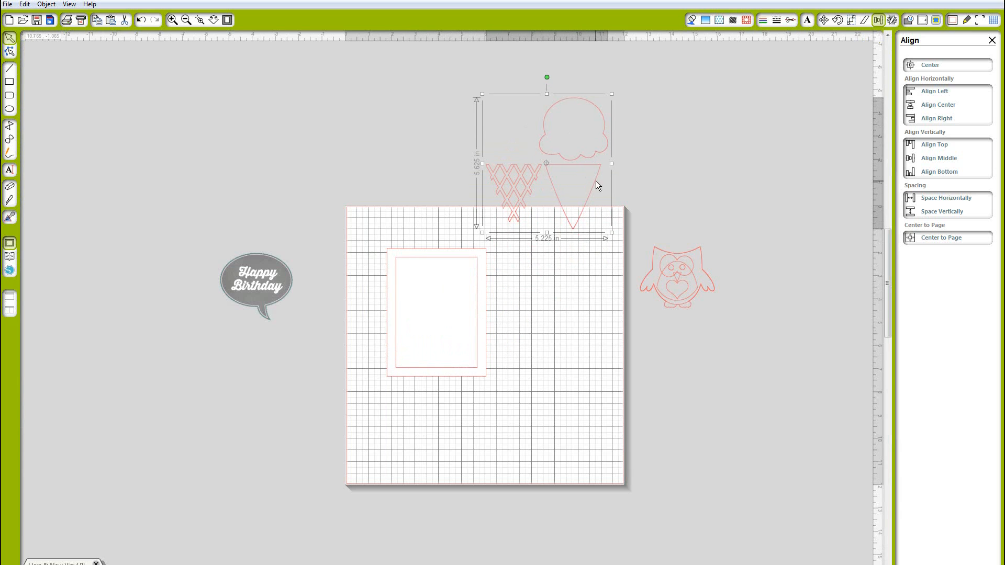
right_click(596, 181)
left_click(626, 355)
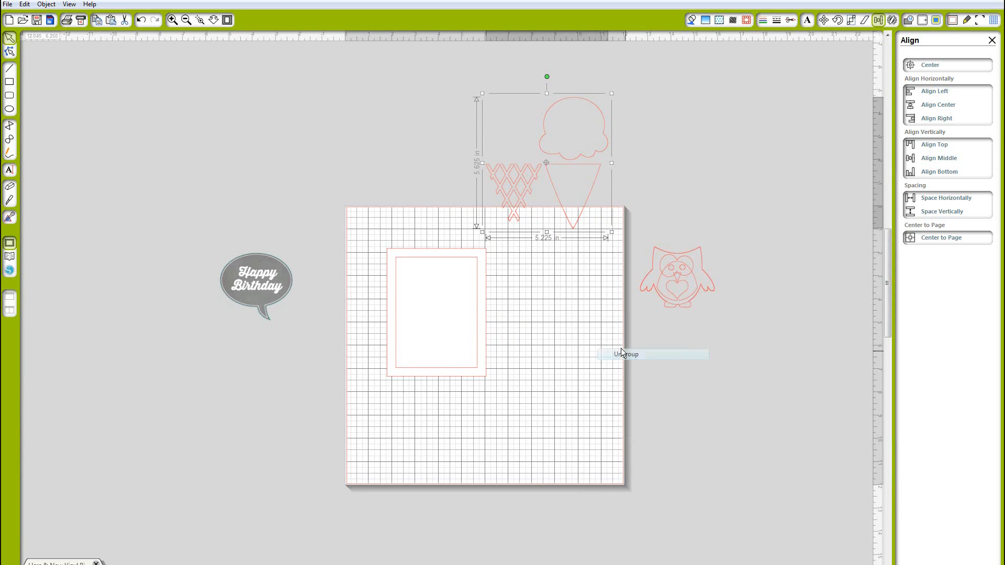
left_click(586, 213)
left_click_drag(568, 291, 568, 331)
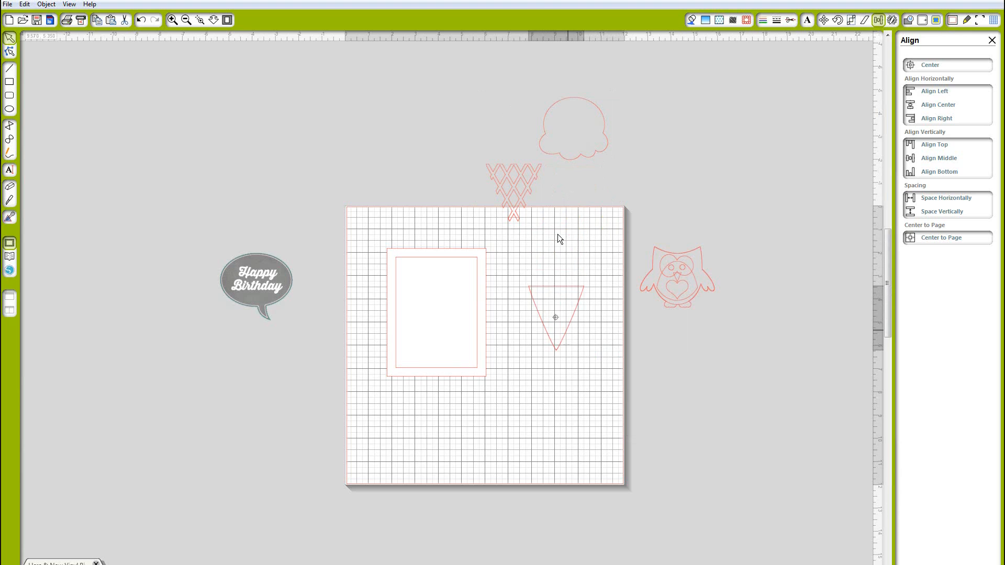
left_click(471, 65)
left_click_drag(507, 131, 606, 203)
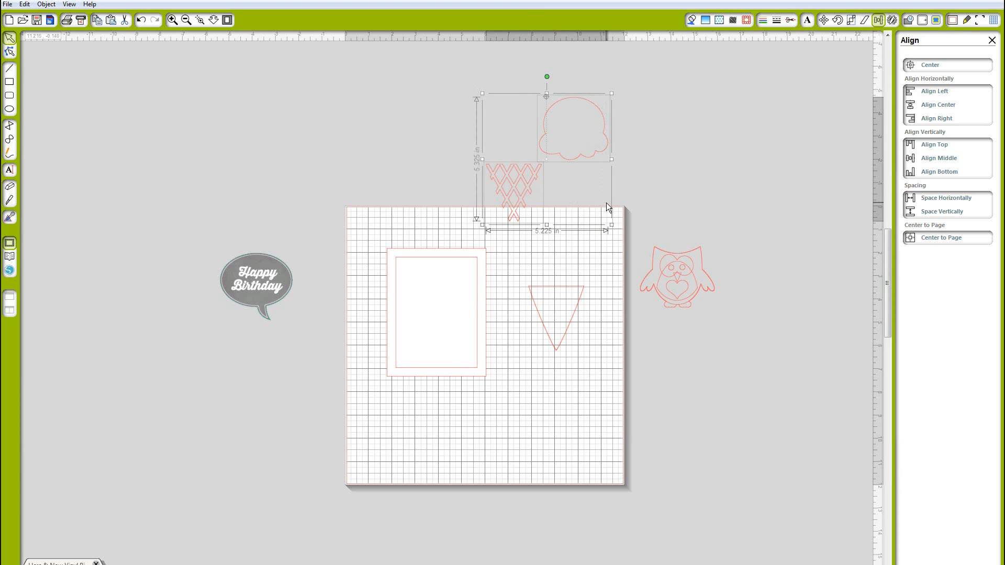
key("Delete")
Flip the cone vertically so it points up like a party hat
left_click(565, 294)
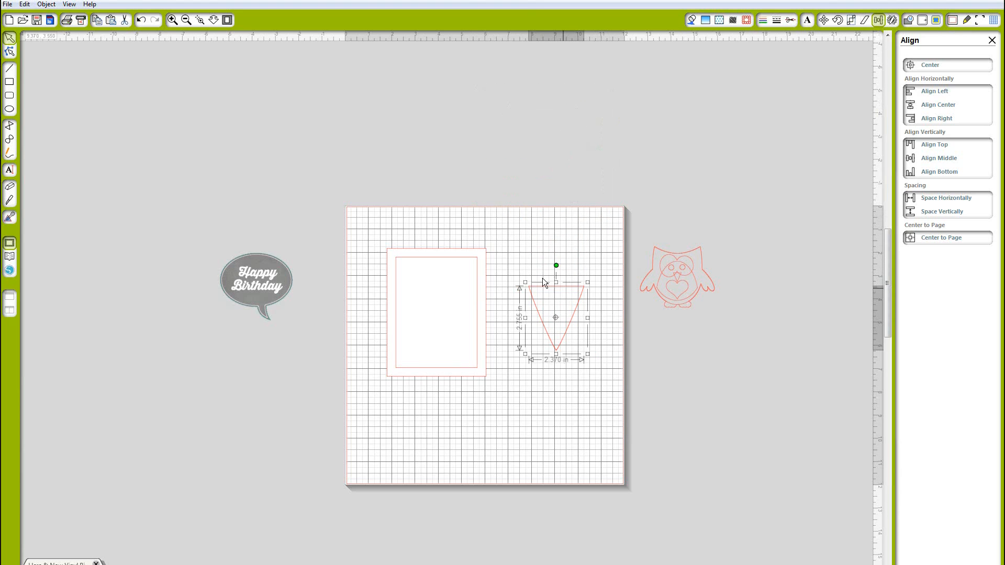
right_click(558, 294)
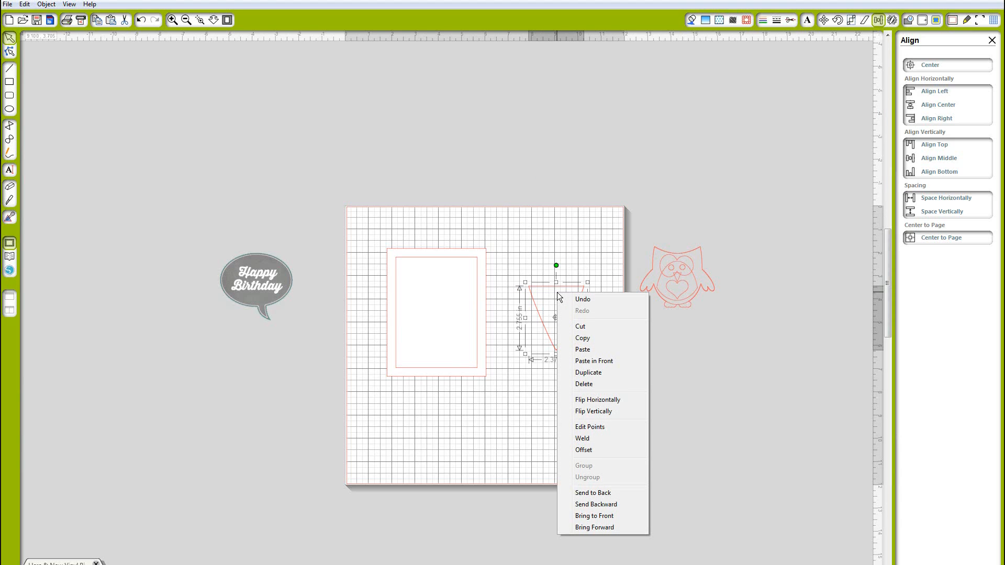
left_click(24, 4)
mouse_move(46, 5)
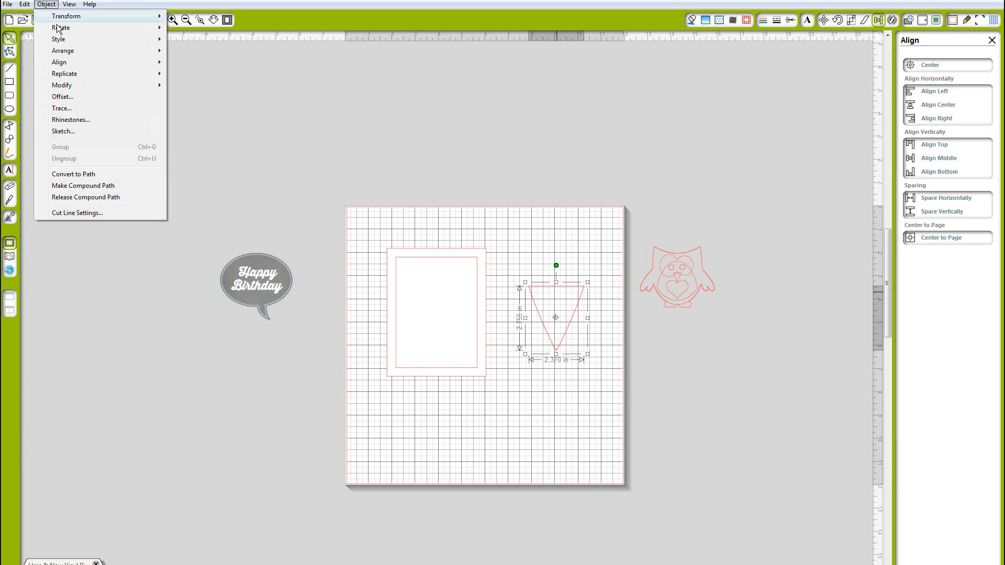
mouse_move(104, 27)
left_click(195, 51)
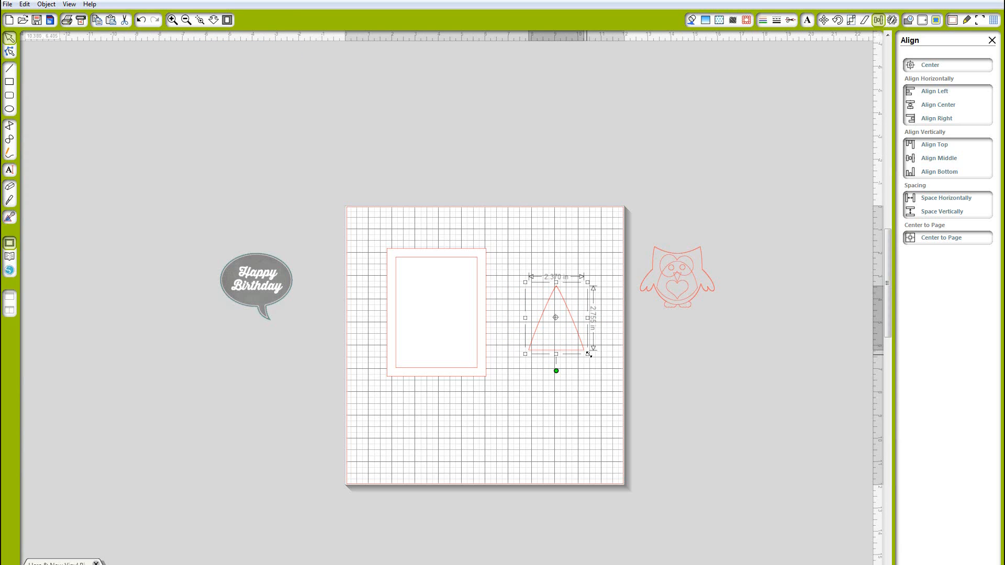
Scale the hat to about 1.25 in wide and place it on the owl's head
left_click_drag(584, 353, 686, 260)
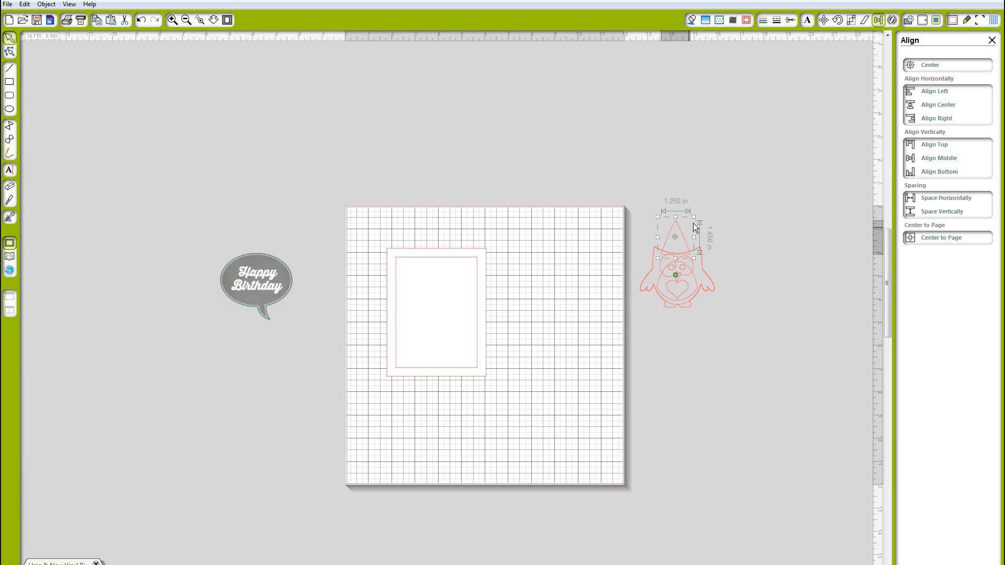
left_click_drag(694, 215, 697, 215)
left_click(608, 213)
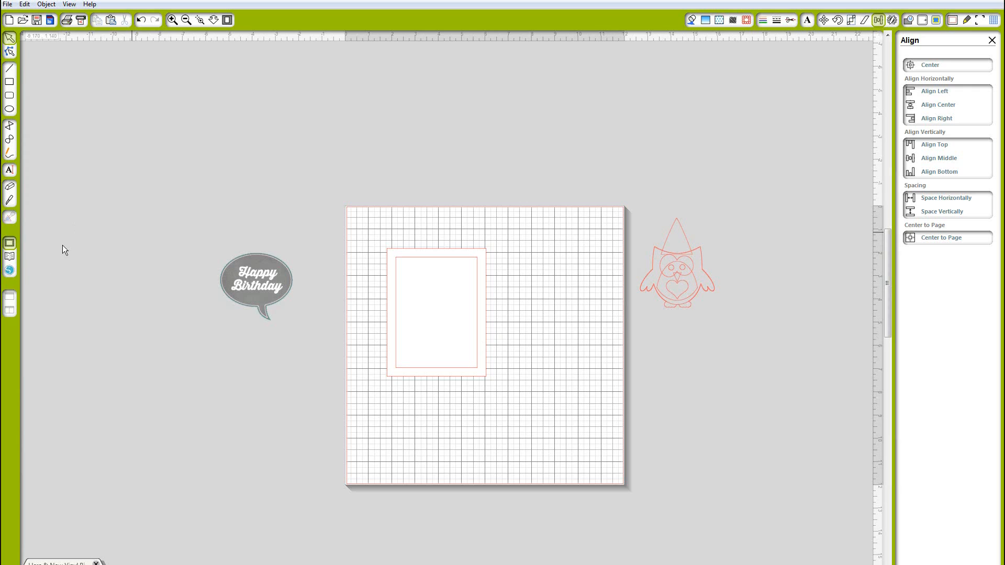
Search the design library for flower designs and place the heart flowers design
left_click(9, 256)
left_click_drag(148, 38, 136, 38)
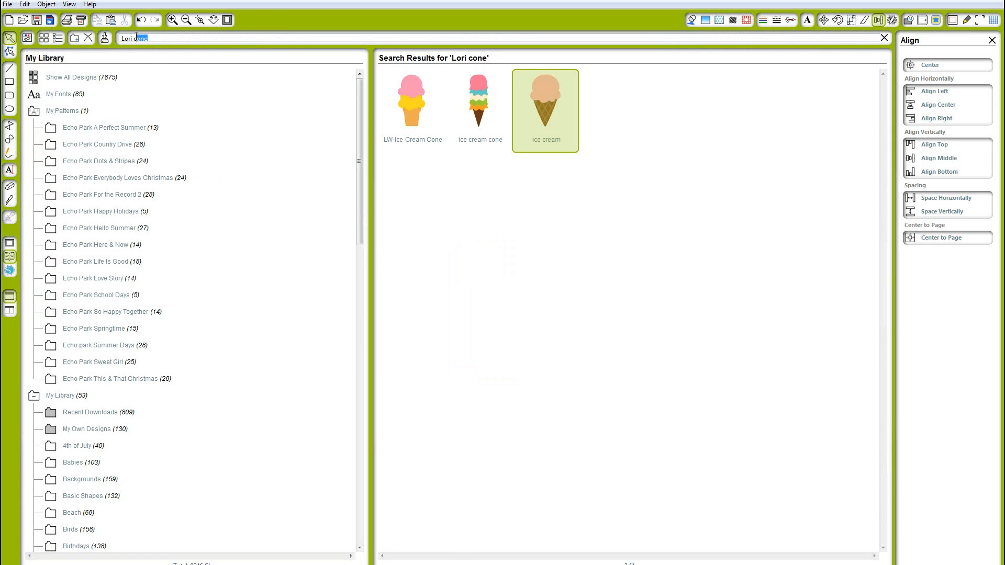
type("flower")
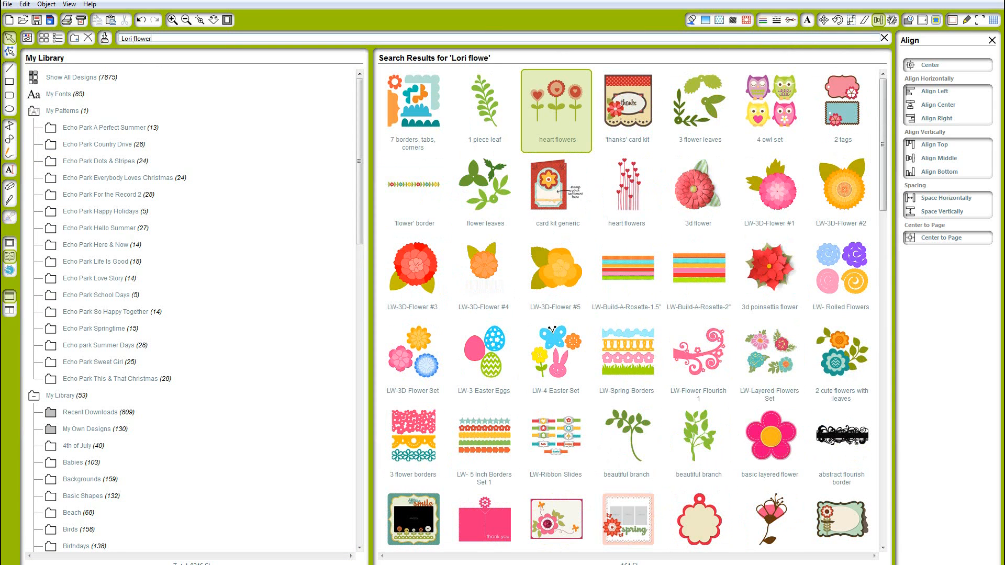
double_click(542, 116)
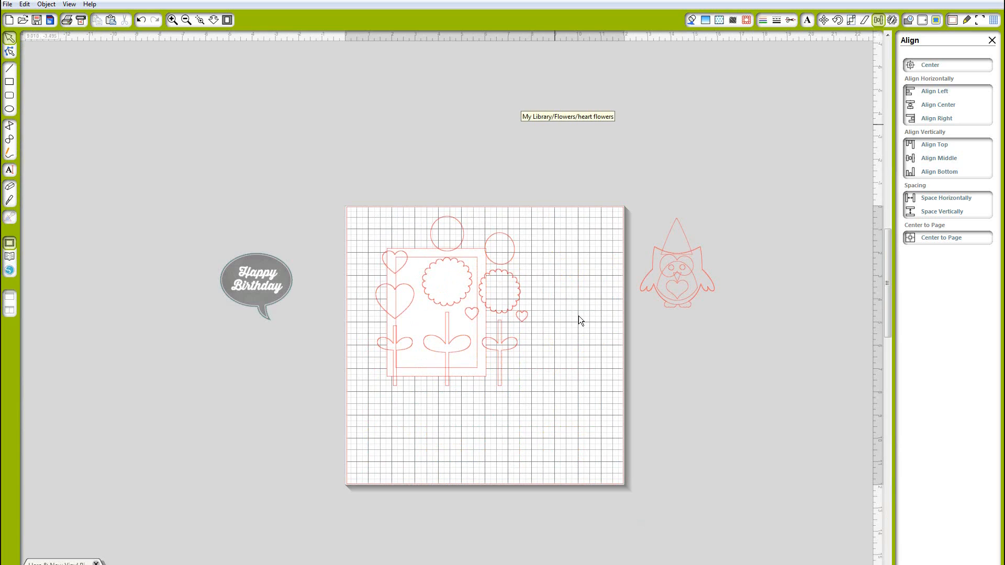
Move the heart flowers design off the mat and ungroup it
left_click(535, 271)
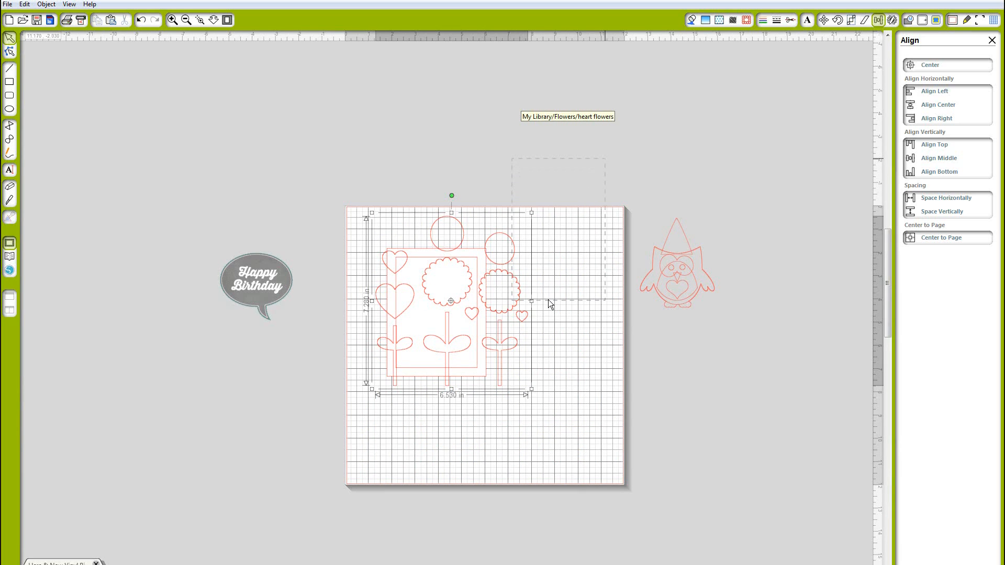
left_click_drag(522, 303, 607, 167)
right_click(607, 167)
left_click(637, 336)
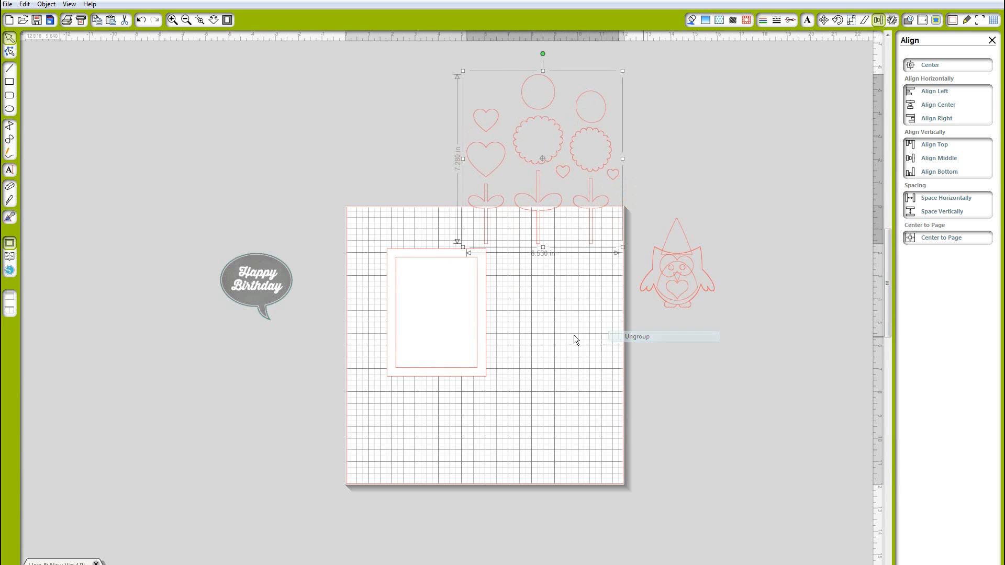
Set the scalloped circle aside and delete all the other flower pieces
left_click_drag(544, 164, 774, 171)
left_click(453, 68)
left_click(612, 203)
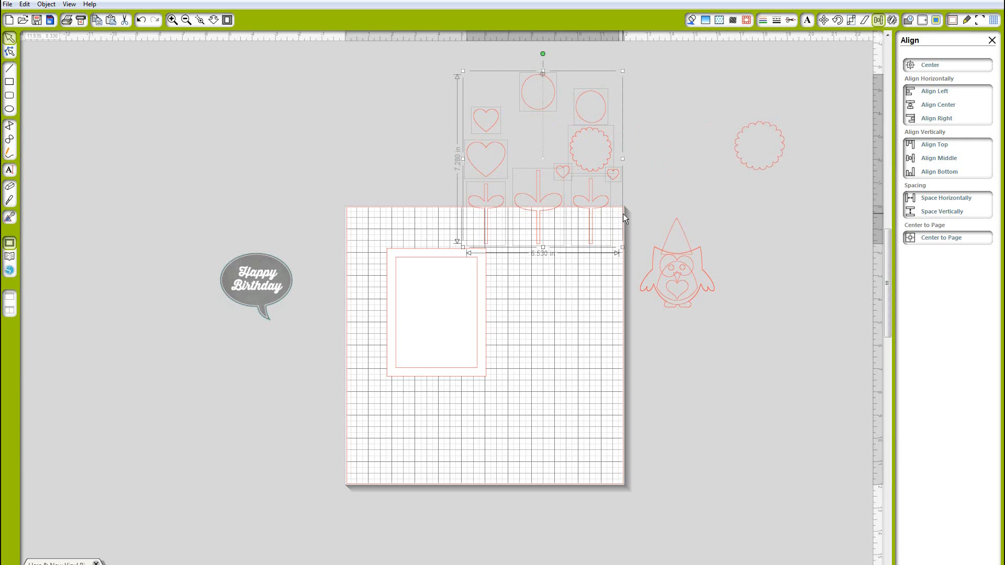
key("Delete")
Shrink the scalloped circle and place it as a pom-pom on the tip of the owl's party hat
left_click(789, 128)
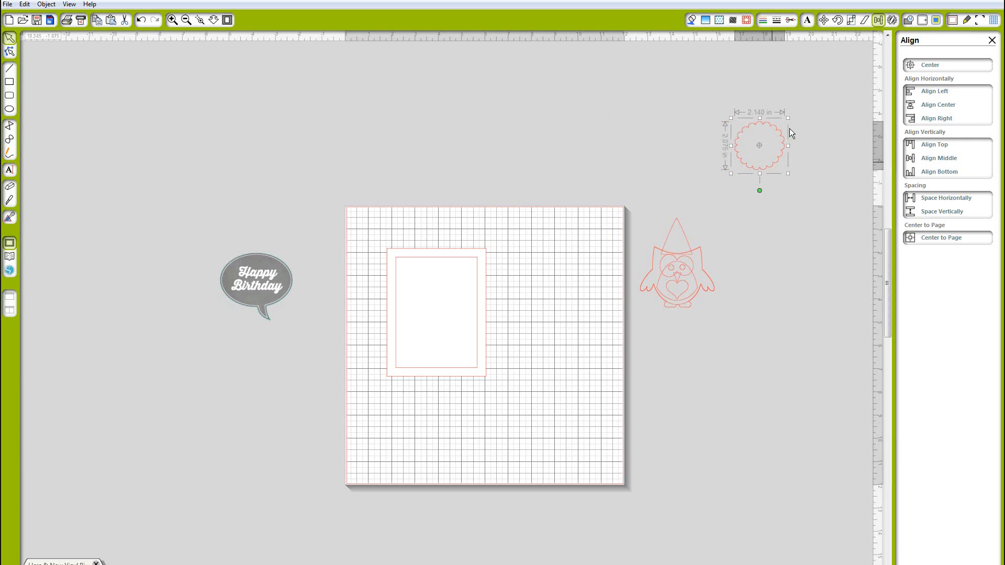
left_click_drag(776, 122, 687, 225)
left_click(763, 300)
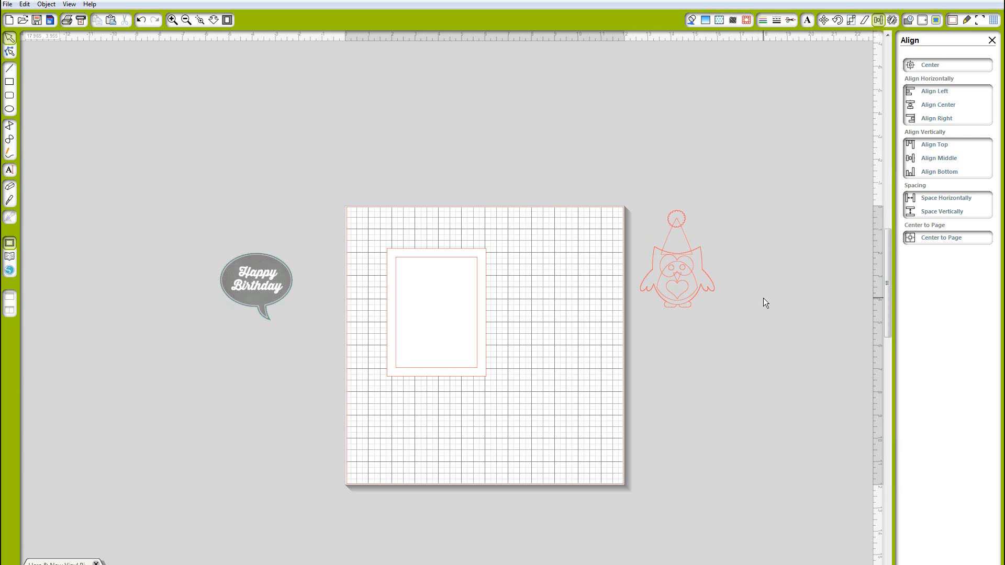
Group the owl with its hat and pom-pom, and move the group onto the lower right of the inner mat
left_click_drag(651, 233, 729, 317)
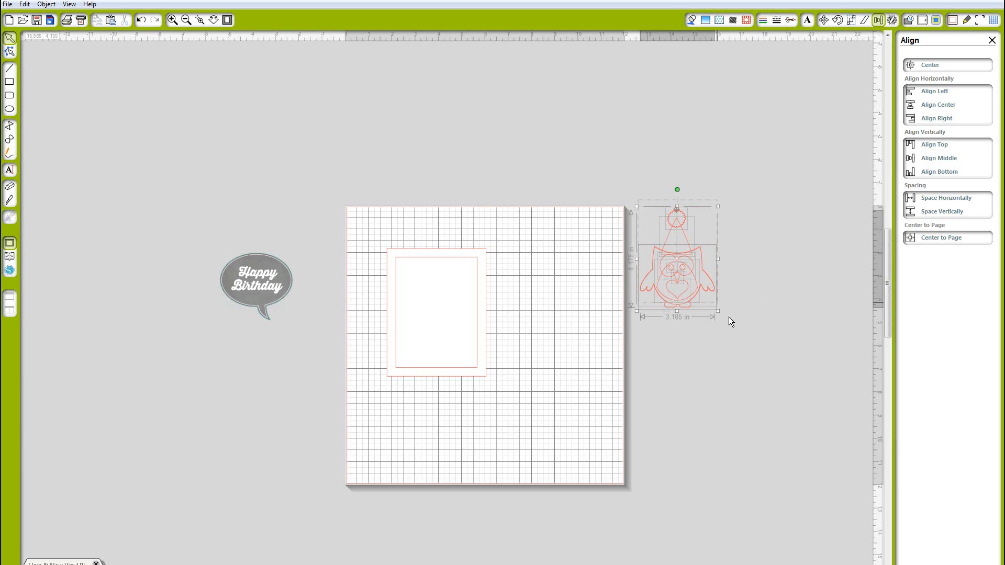
right_click(686, 288)
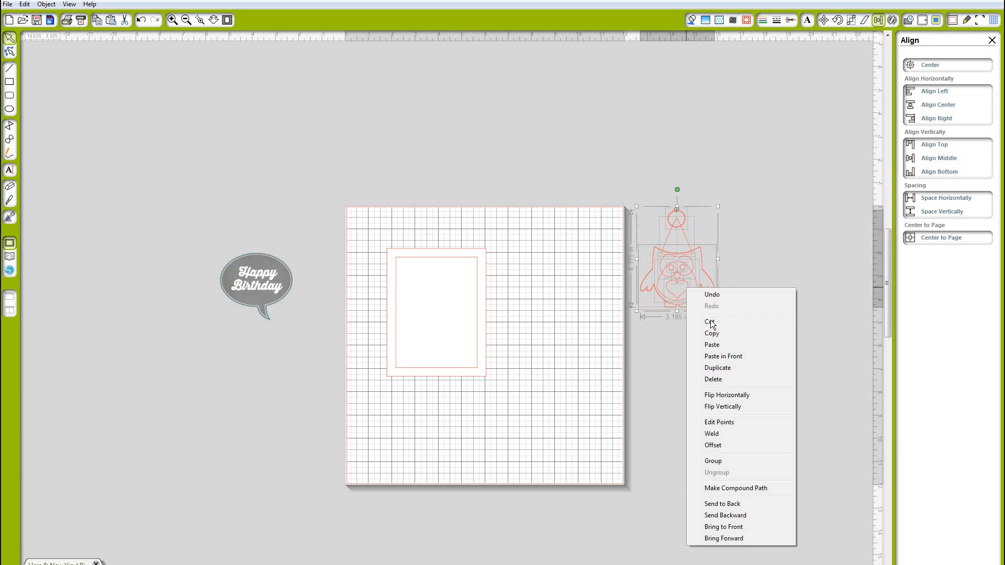
left_click(720, 464)
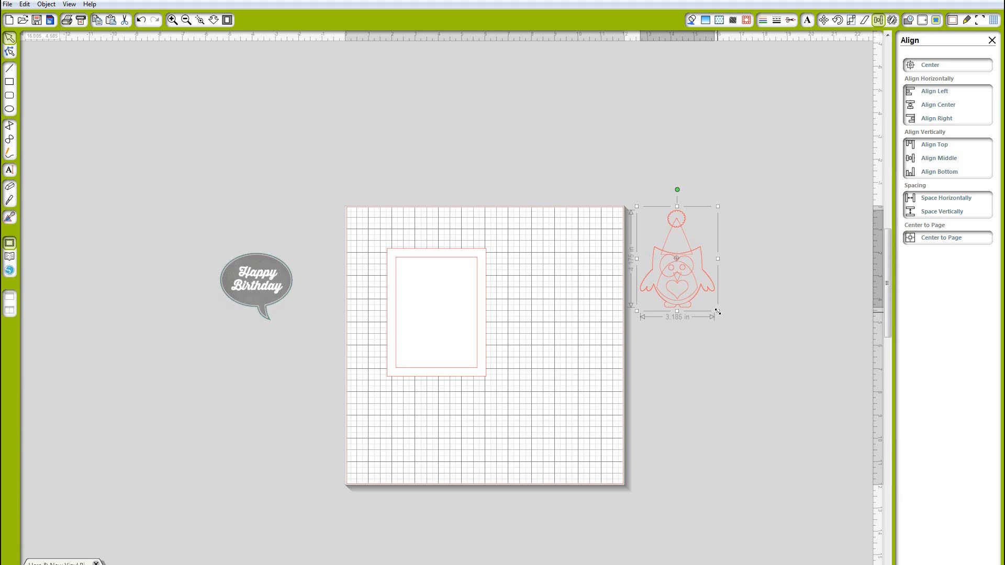
left_click_drag(718, 311, 464, 347)
Scale the Happy Birthday bubble to about 2 in wide, bring it to front, and place it at the inner mat's upper left
left_click(257, 299)
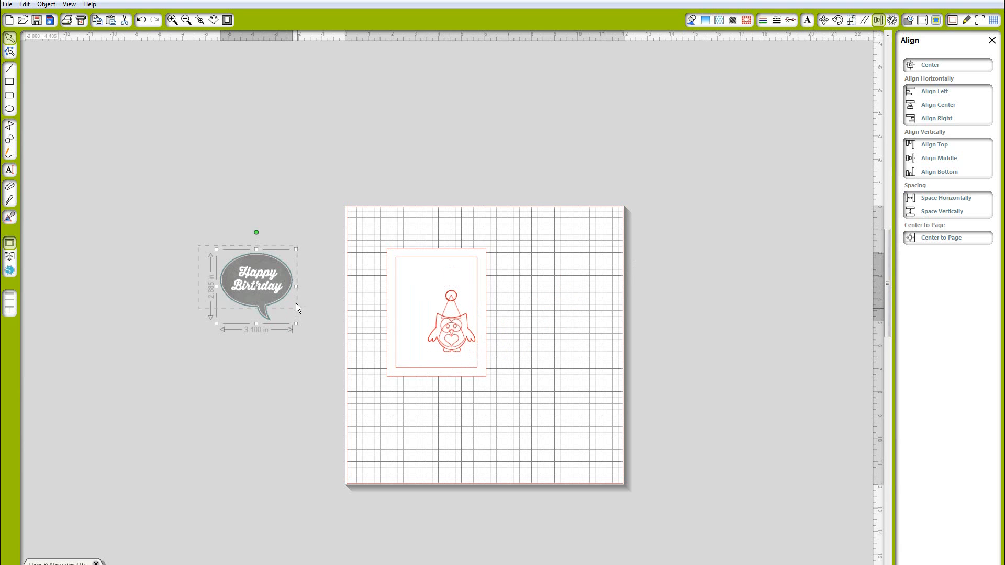
left_click_drag(217, 250, 330, 281)
right_click(330, 279)
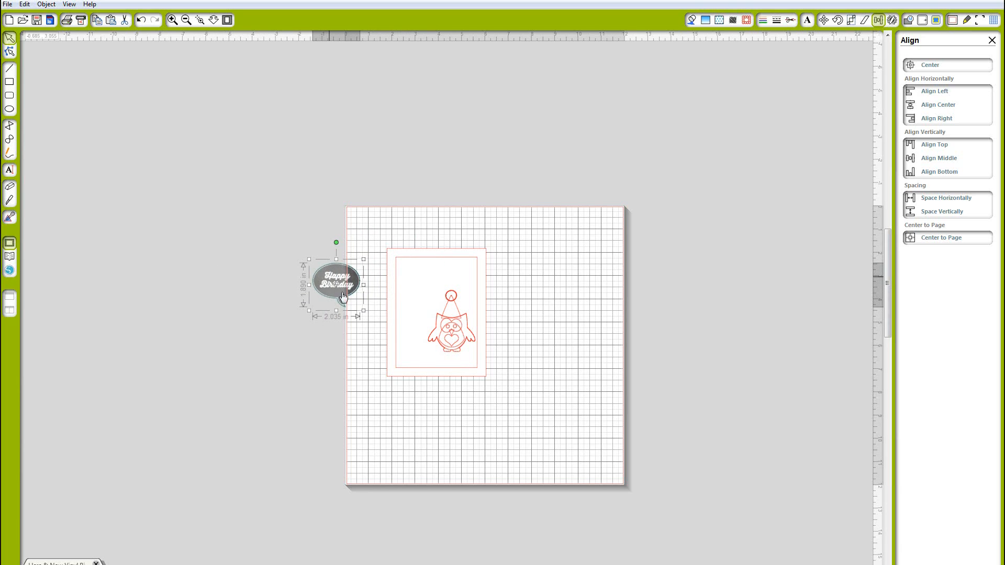
left_click(384, 529)
left_click_drag(338, 283, 419, 286)
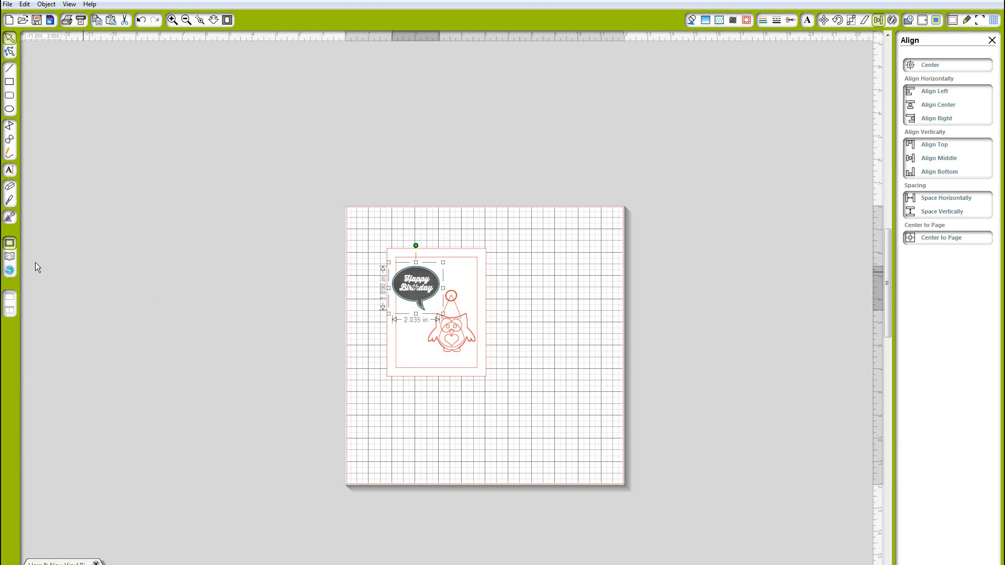
Search the design library for pennant designs and place the LW-7-Labels set
left_click(10, 257)
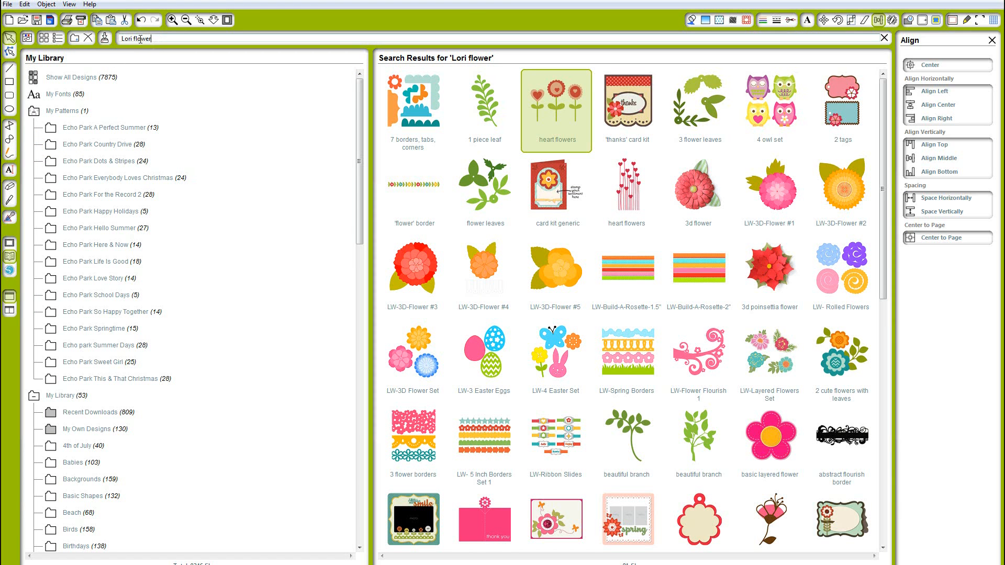
type("f")
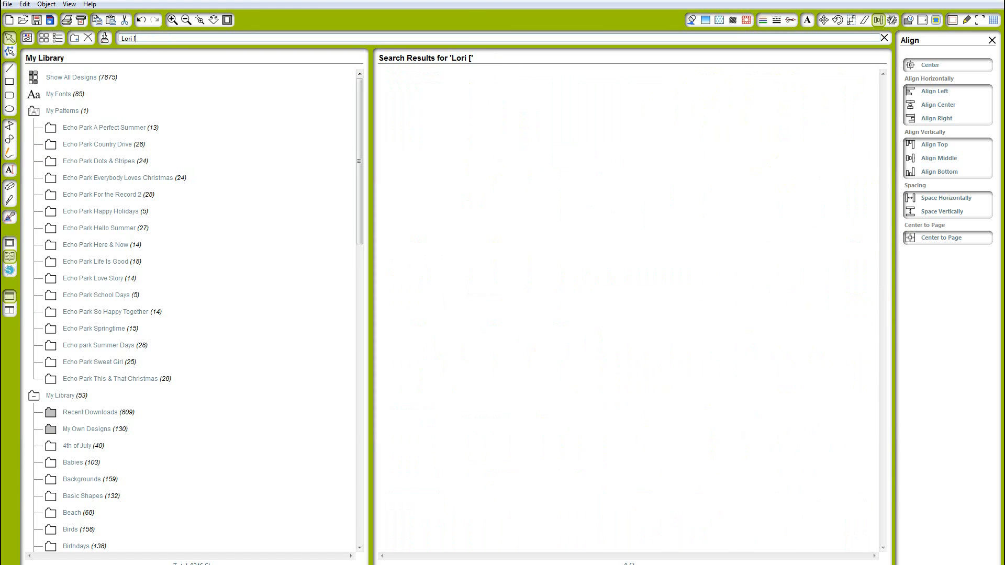
type("pennan")
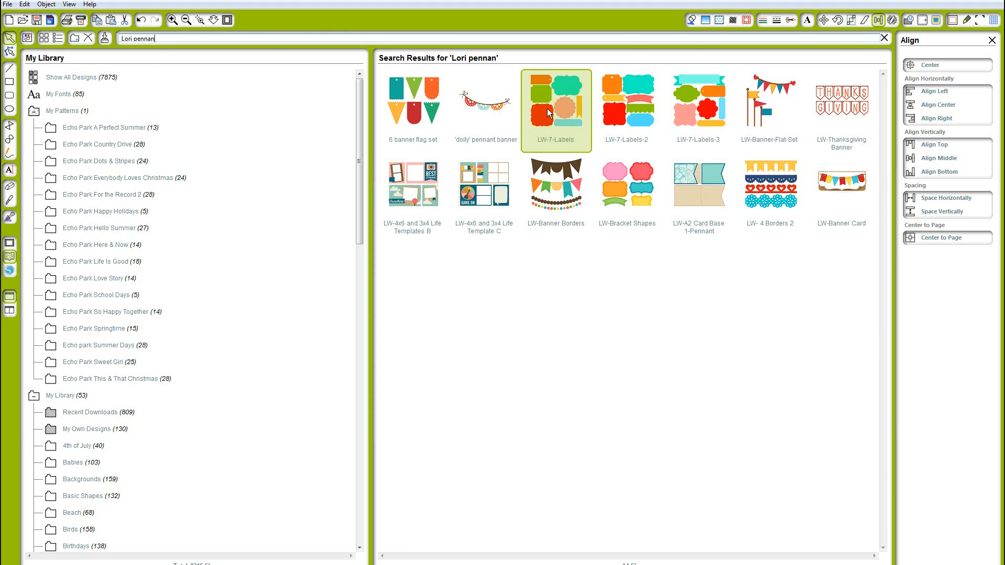
double_click(549, 113)
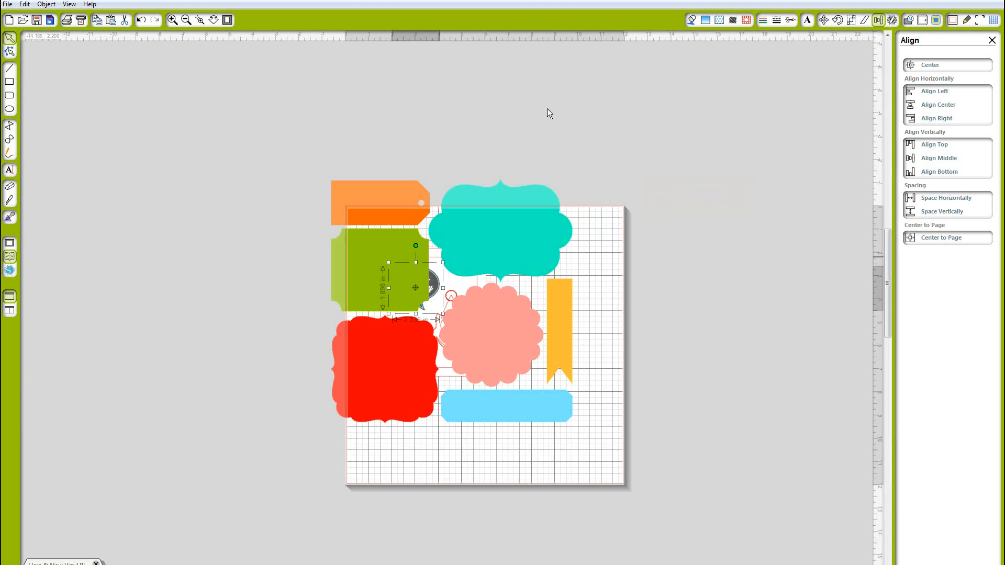
Move the labels set off the mat and ungroup it
left_click_drag(552, 266, 734, 269)
right_click(733, 268)
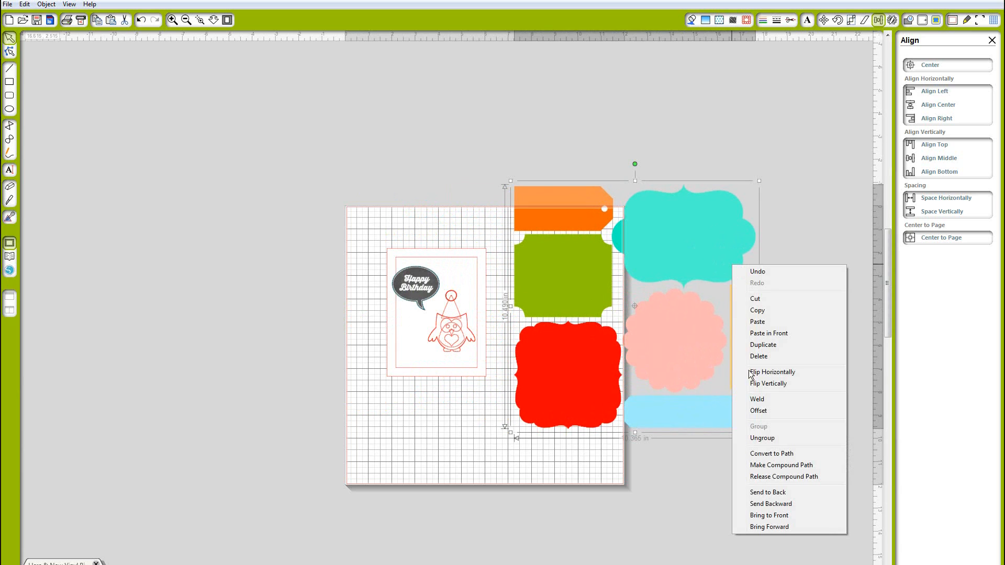
left_click(769, 440)
Set the yellow banner strip aside and delete all the other labels
left_click(789, 364)
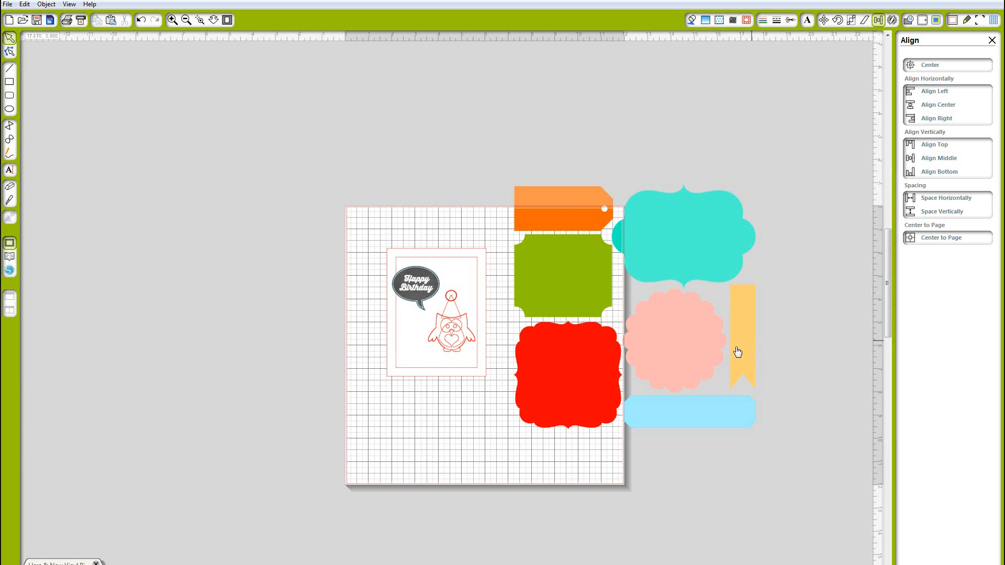
left_click_drag(738, 351, 337, 392)
left_click(543, 178)
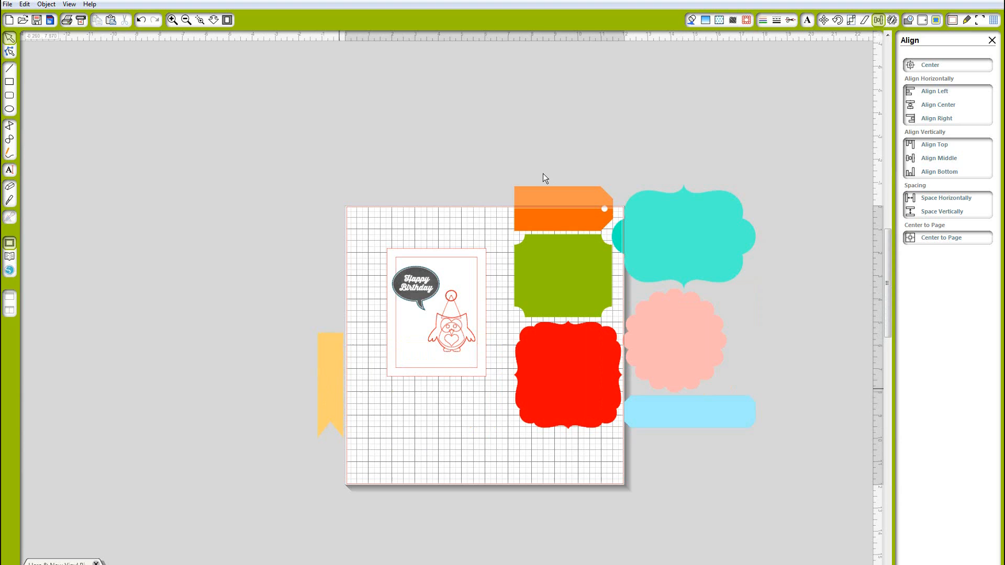
left_click(590, 285)
key("Delete")
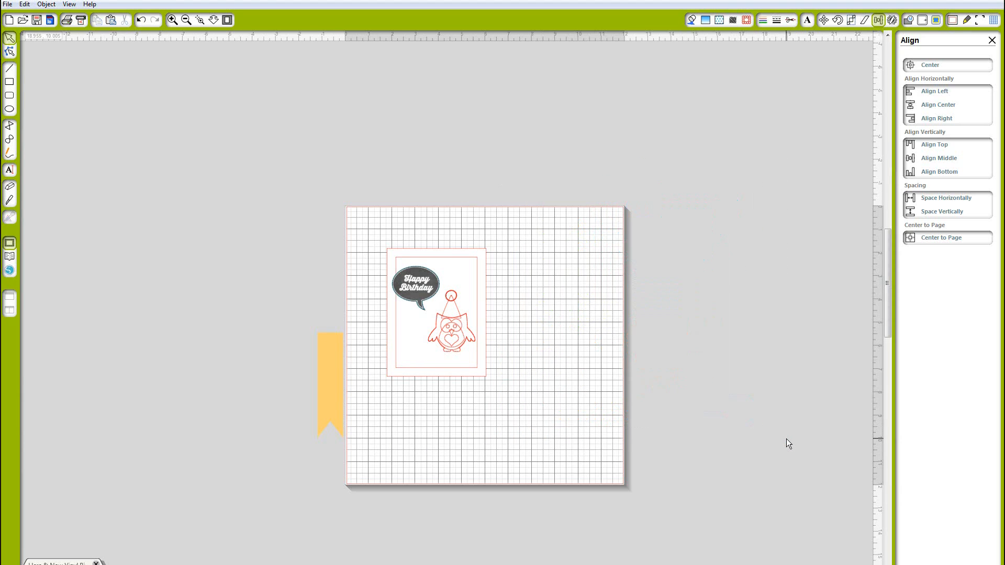
Rotate the yellow banner 90° counter-clockwise and shorten it to about 2.75 in wide
left_click(337, 374)
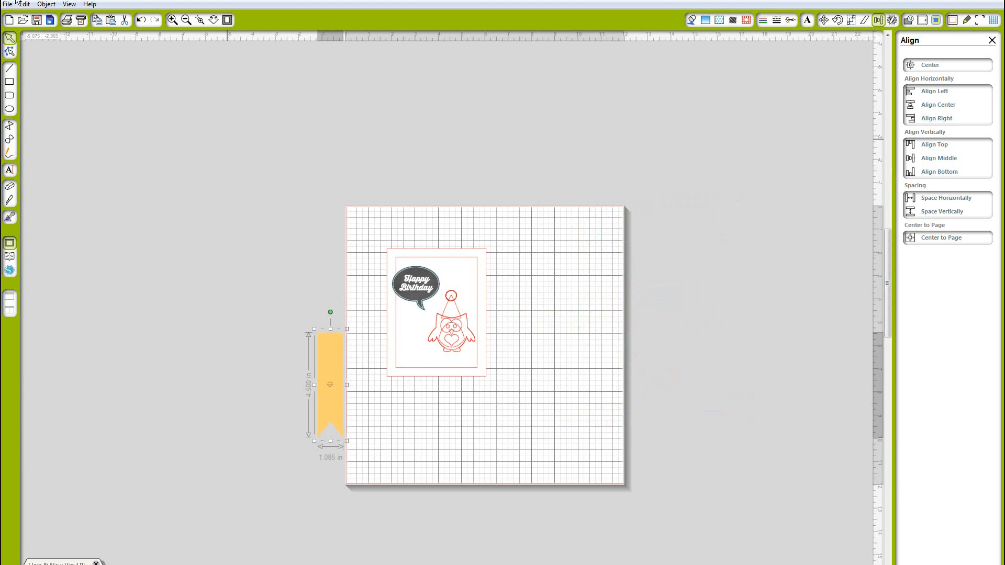
left_click(46, 4)
mouse_move(128, 29)
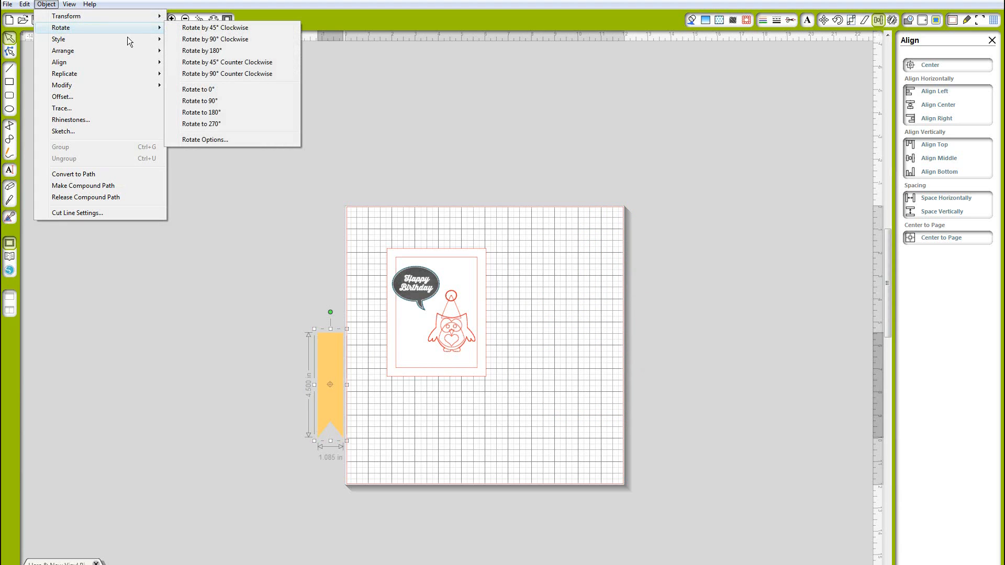
left_click(196, 74)
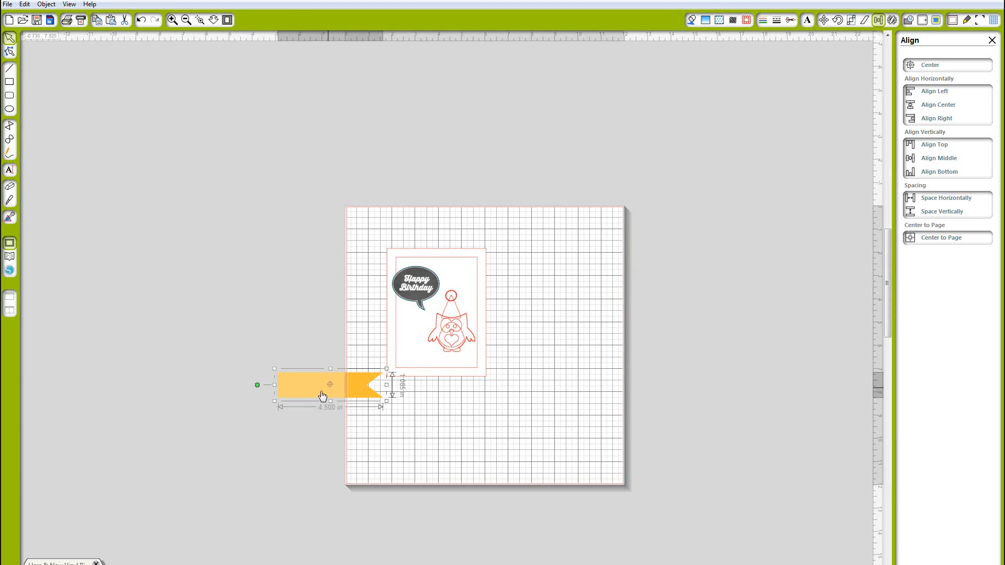
left_click_drag(323, 396, 447, 410)
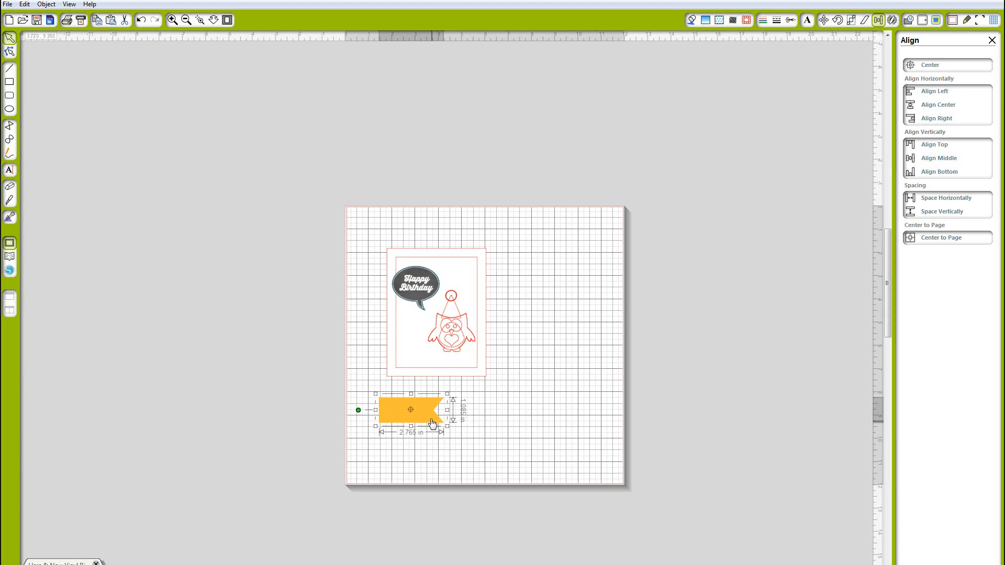
Duplicate the banner and overlap the copy to its left to form a longer strip
right_click(430, 423)
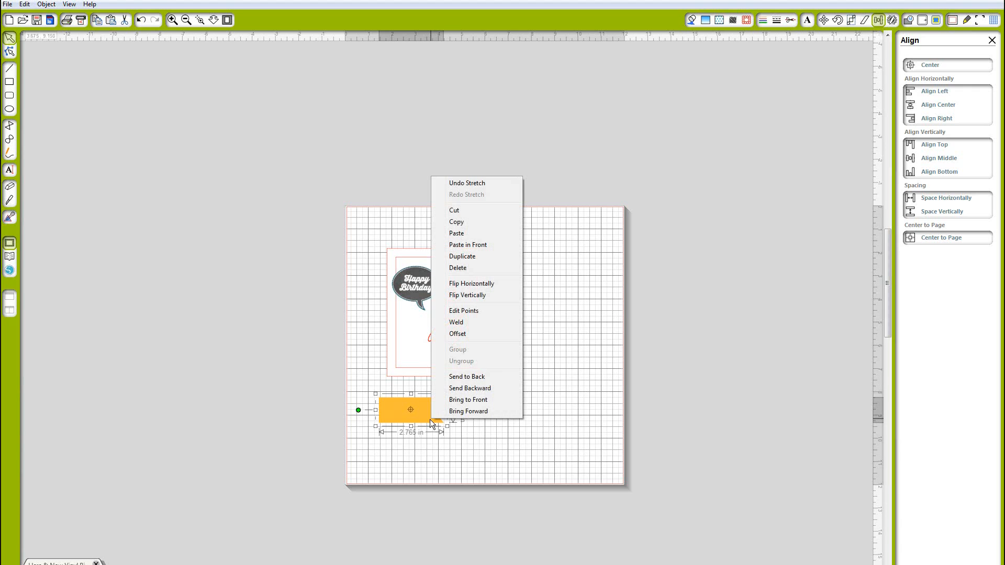
left_click(474, 257)
left_click_drag(413, 423, 373, 398)
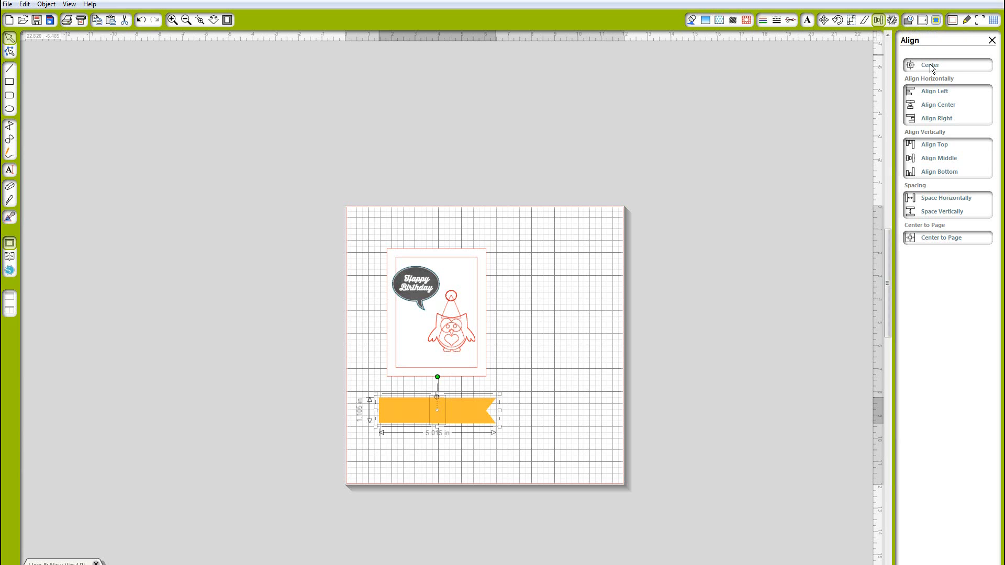
Align the tops of the two banner pieces and weld them into one strip about 5 in long
left_click(935, 144)
left_click(907, 22)
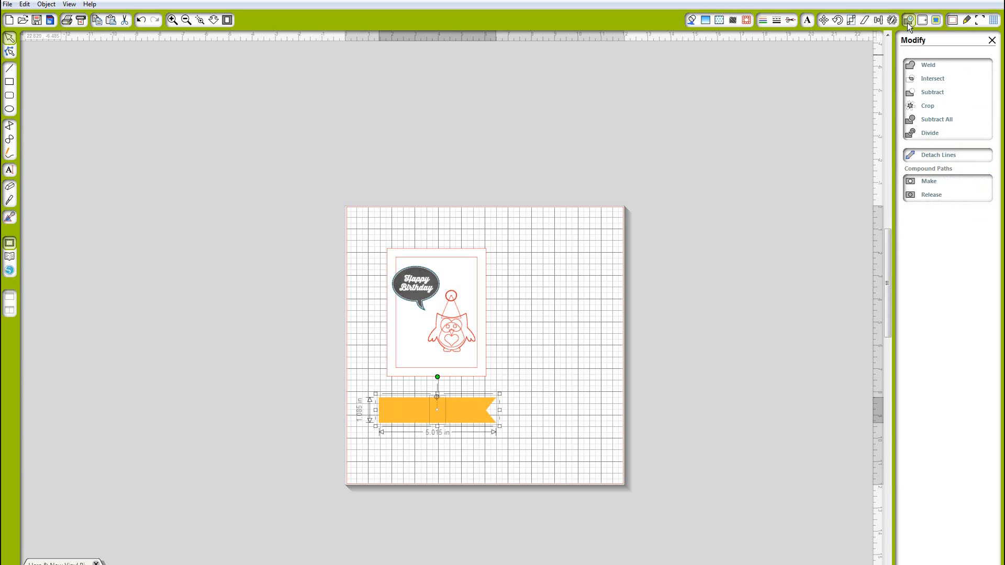
left_click(925, 65)
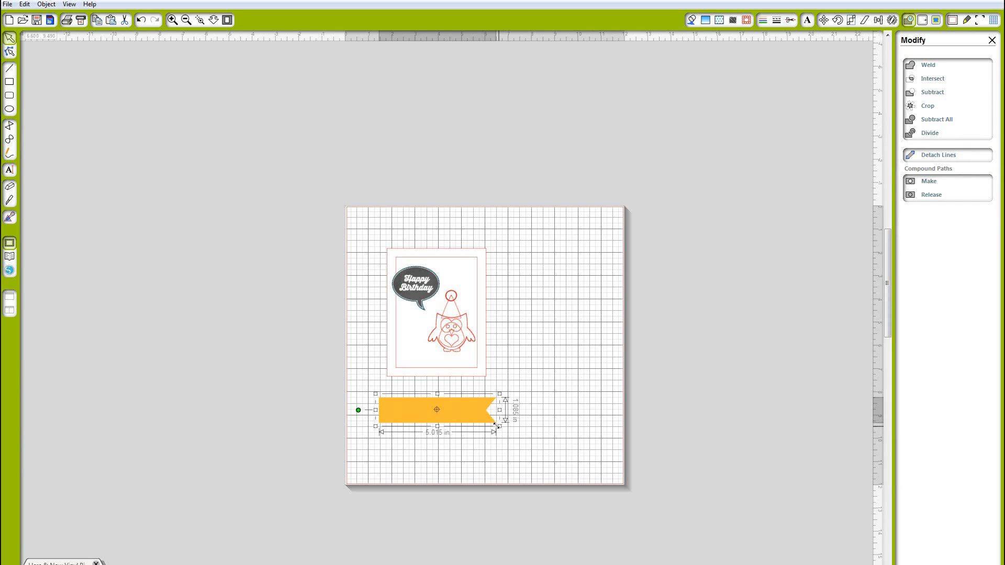
Scale the welded banner to about 4 in wide and place it across the inner mat over the owl's body
left_click_drag(496, 425, 471, 358)
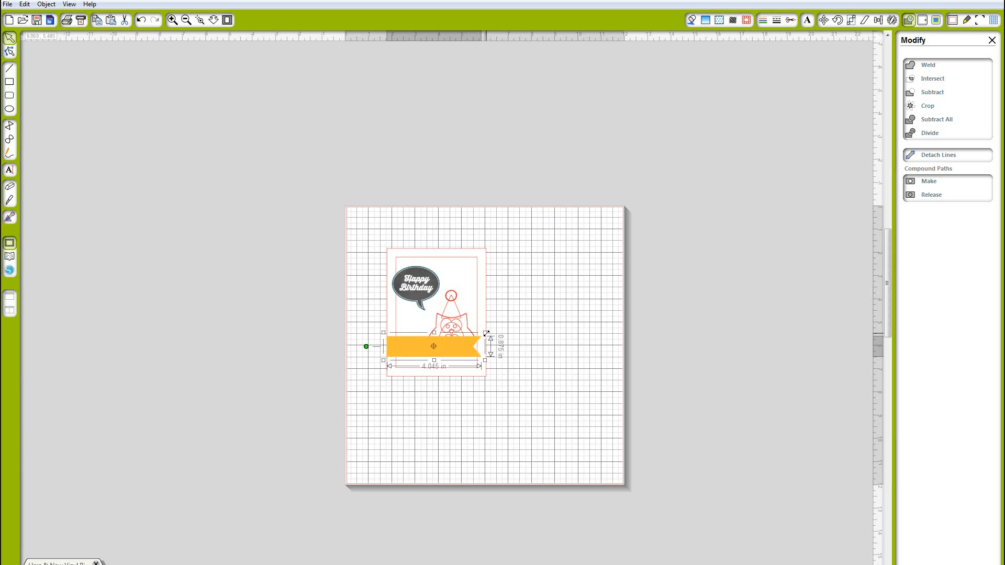
left_click_drag(487, 332, 491, 331)
Try sending the card mat to the back, then undo that change
left_click(454, 325)
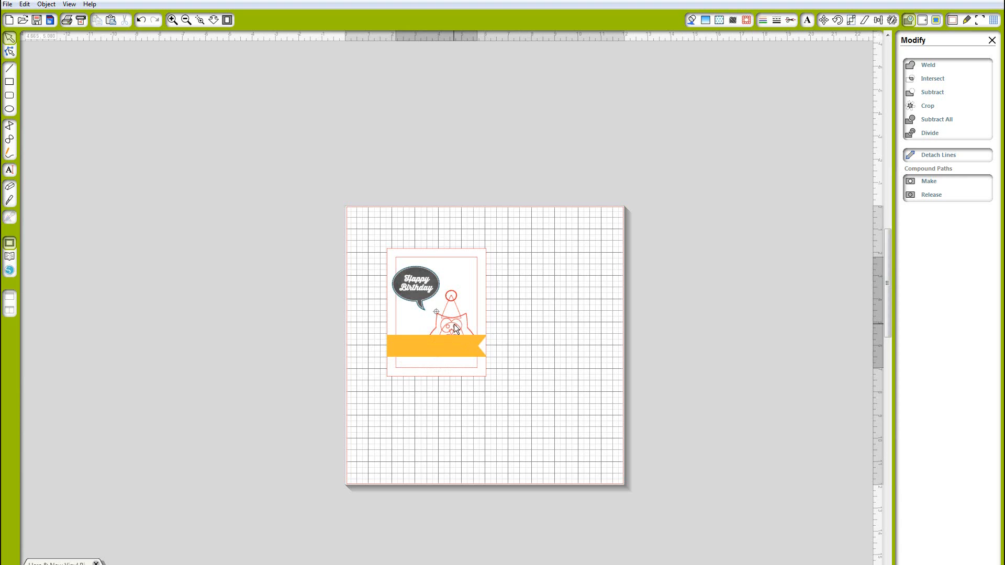
right_click(454, 325)
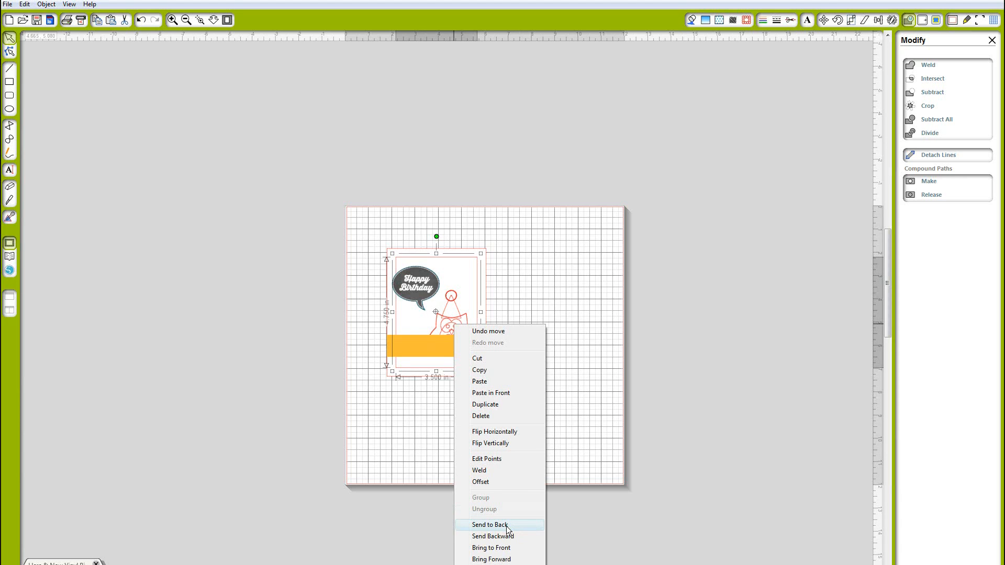
left_click(505, 547)
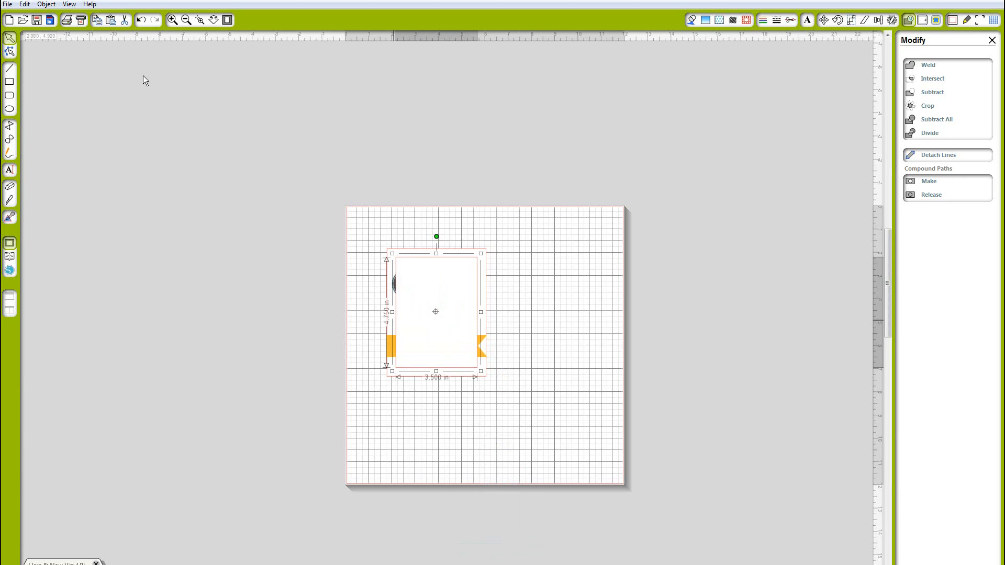
left_click(24, 5)
left_click(58, 16)
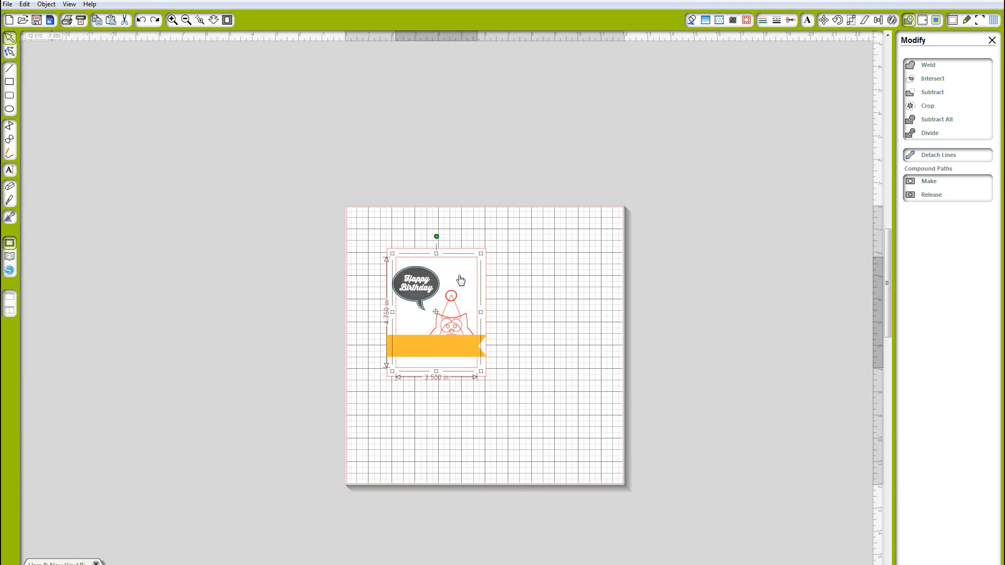
Send the party-hat owl one level backward in the stacking order
right_click(452, 321)
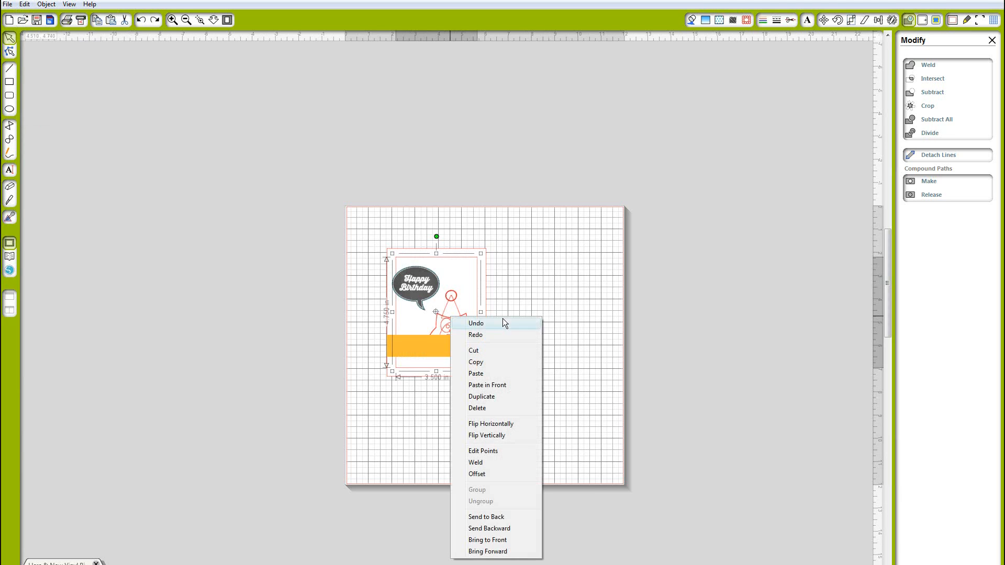
left_click(551, 317)
left_click(456, 324)
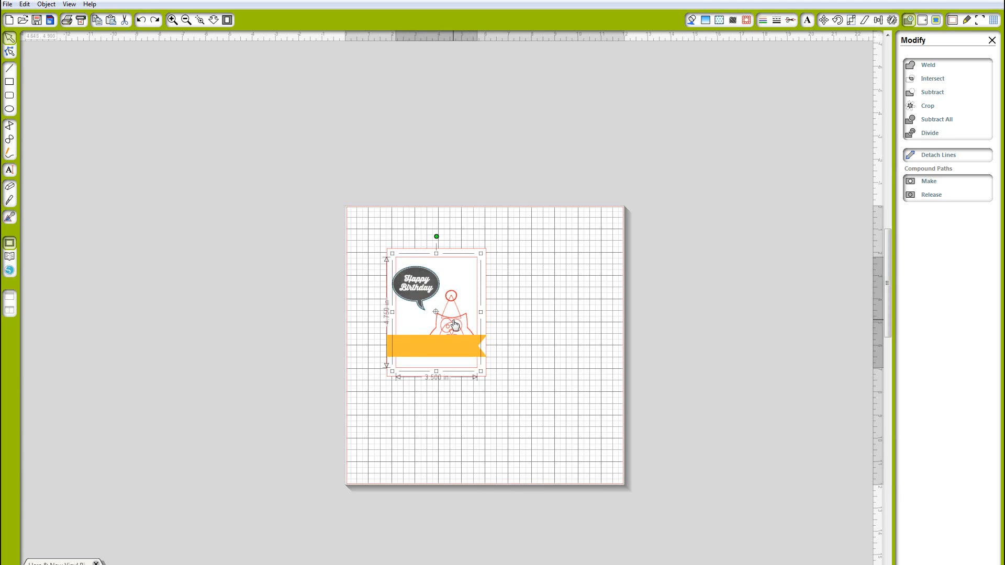
right_click(453, 325)
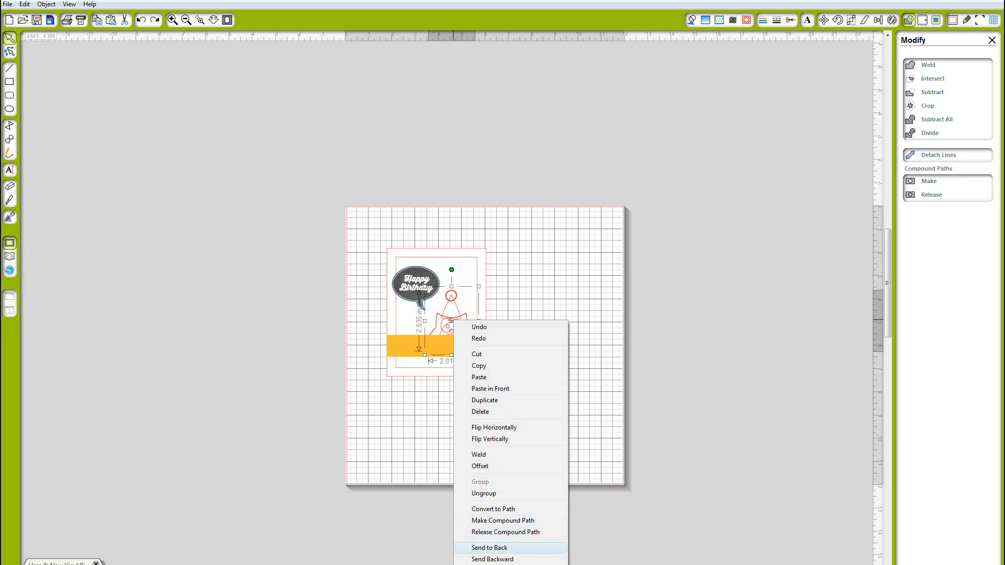
left_click(497, 558)
left_click(567, 352)
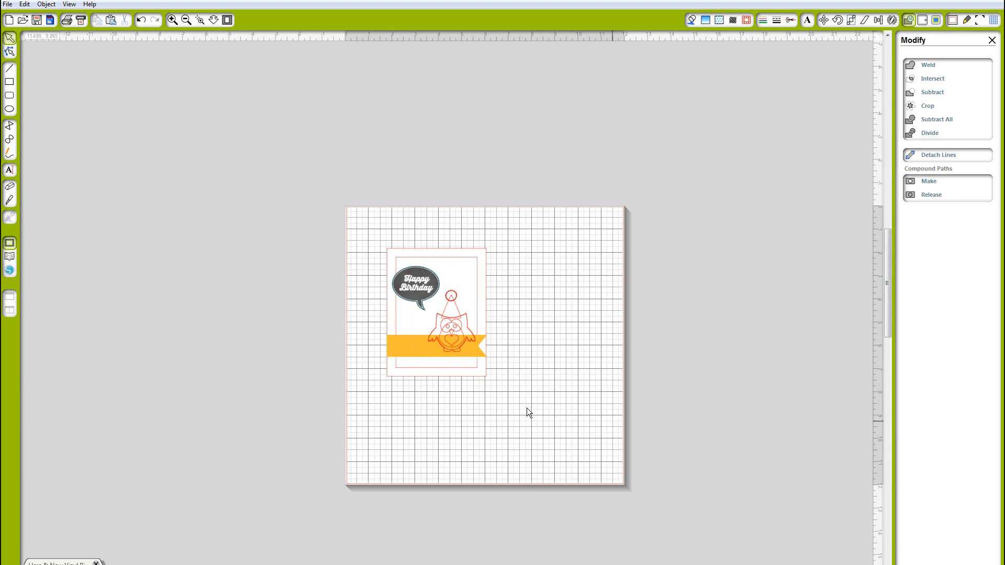
Duplicate the yellow banner and move the copy off the card to the right
left_click(416, 359)
right_click(416, 356)
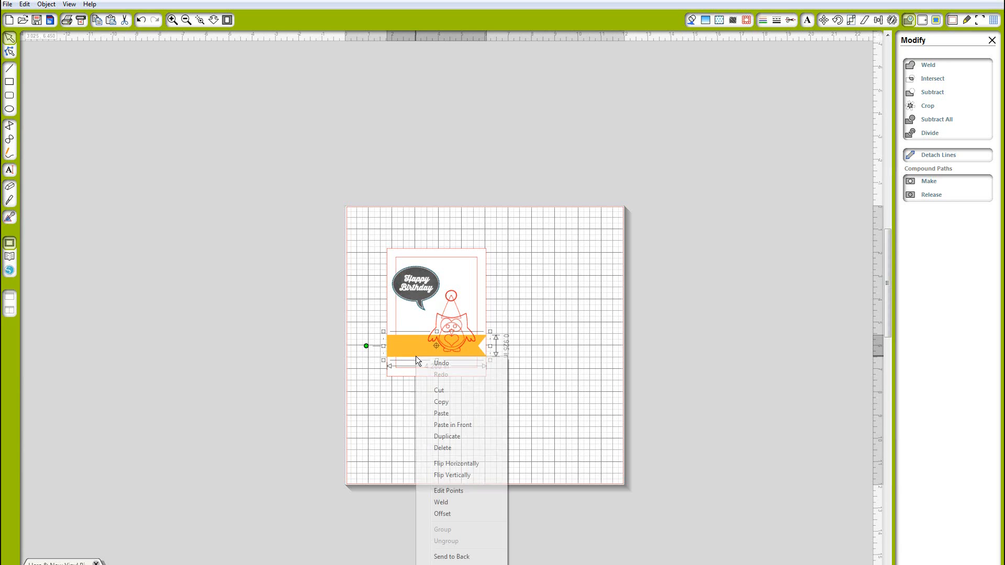
left_click(463, 436)
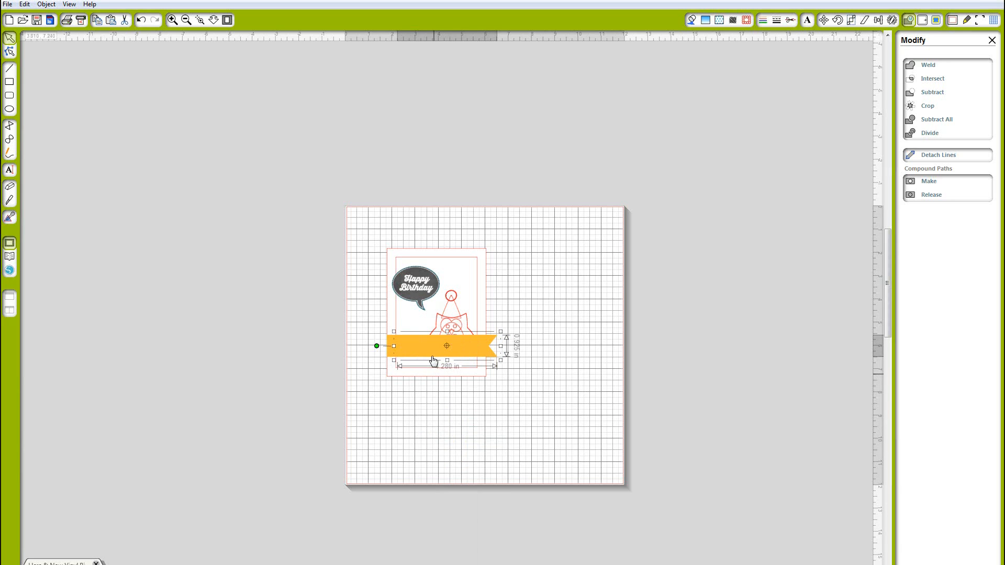
left_click_drag(427, 358, 585, 381)
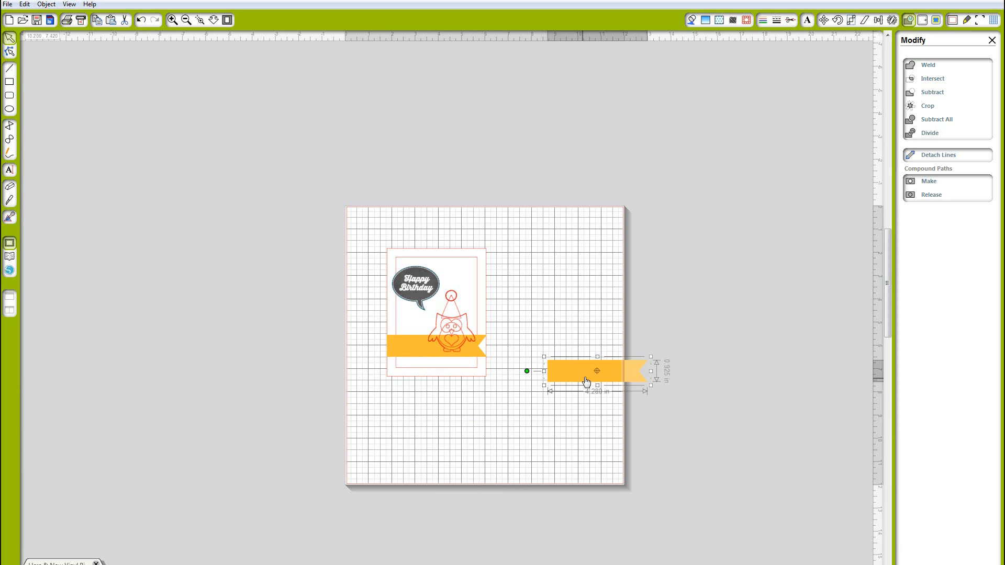
Draw a thin rectangle about 3 in wide beside the banner copy and give it no fill
left_click(10, 81)
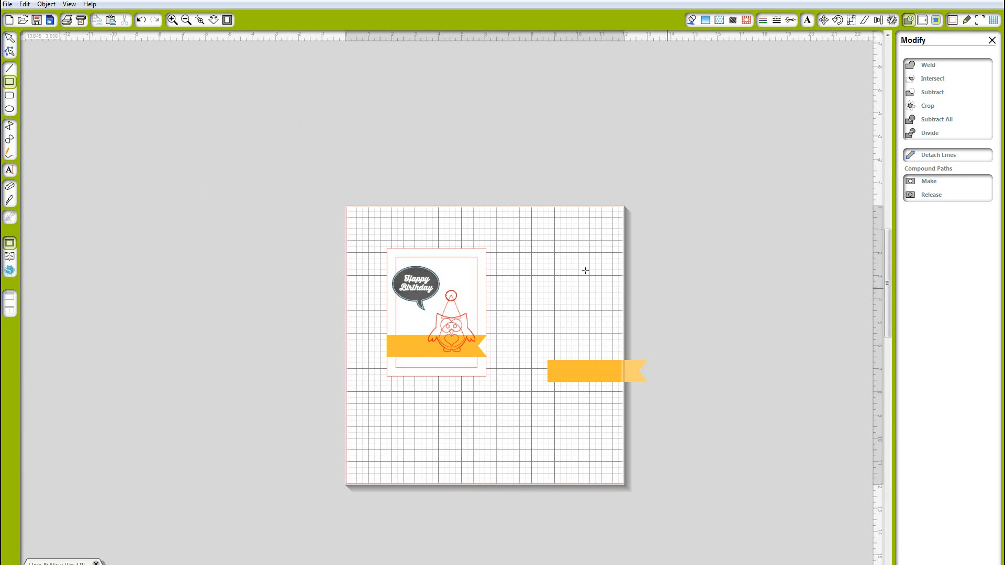
mouse_move(584, 271)
left_mouse_down()
mouse_move(670, 309)
mouse_move(704, 291)
left_mouse_up()
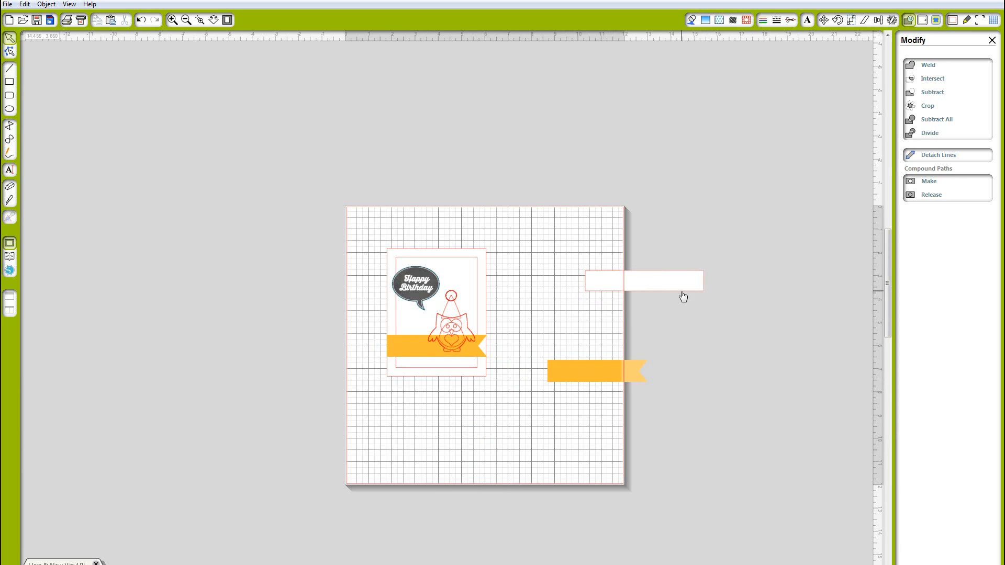
left_click(683, 294)
left_click(691, 20)
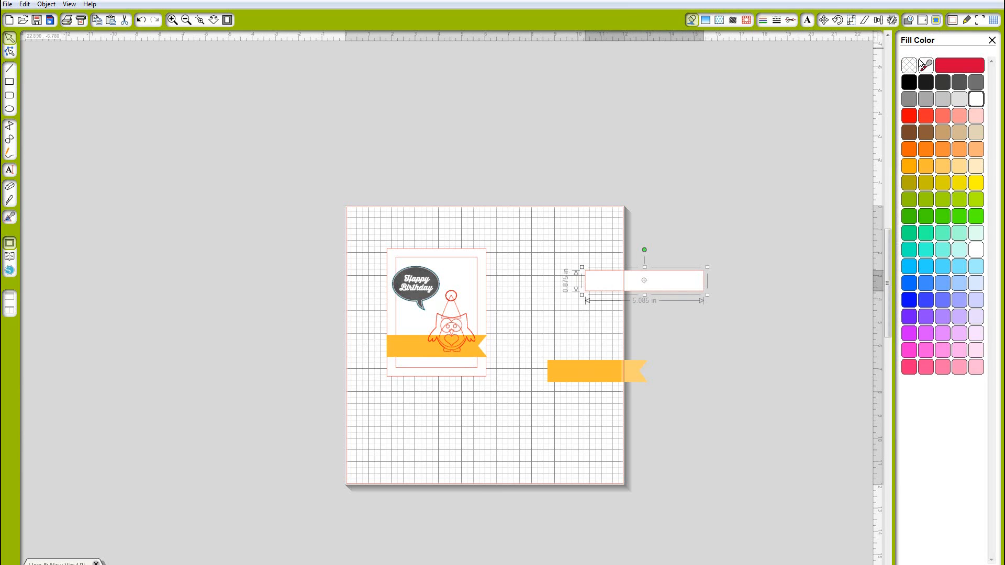
left_click(909, 66)
Place the unfilled rectangle over the left end of the banner copy and stretch it to about 4.2 in wide
left_click_drag(687, 296, 597, 372)
scroll(547, 403, "up", 1)
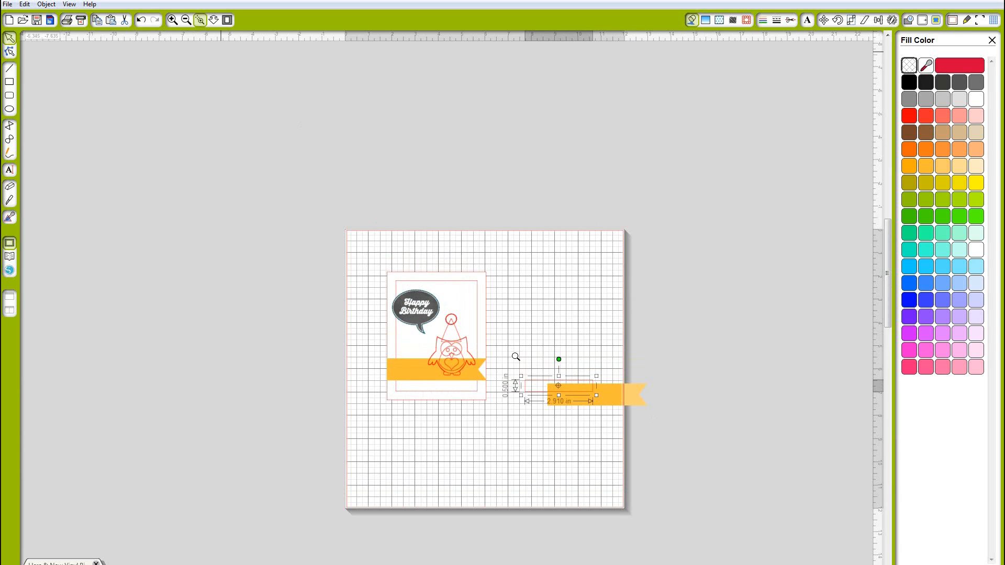
left_click_drag(515, 357, 666, 432)
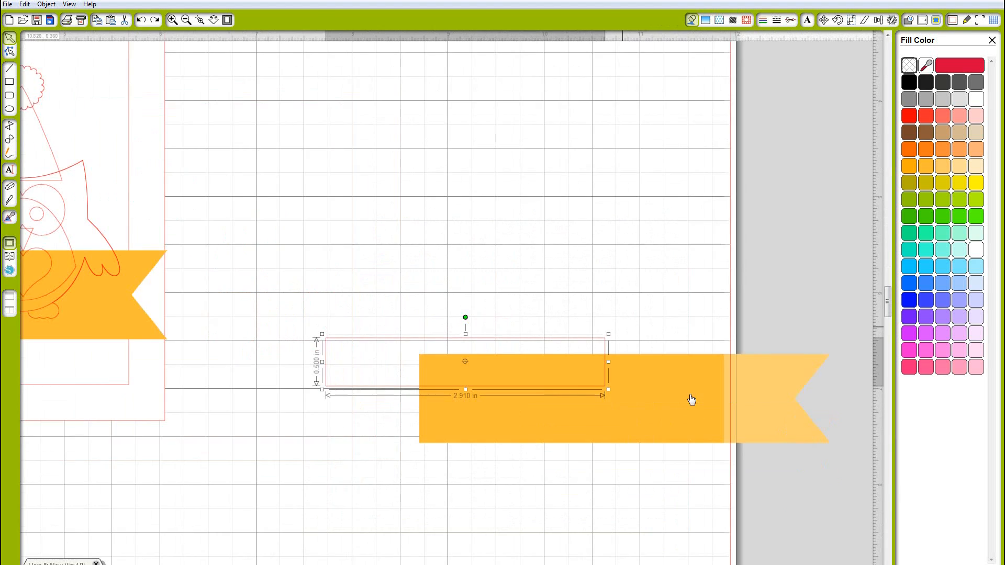
left_click_drag(397, 312, 242, 245)
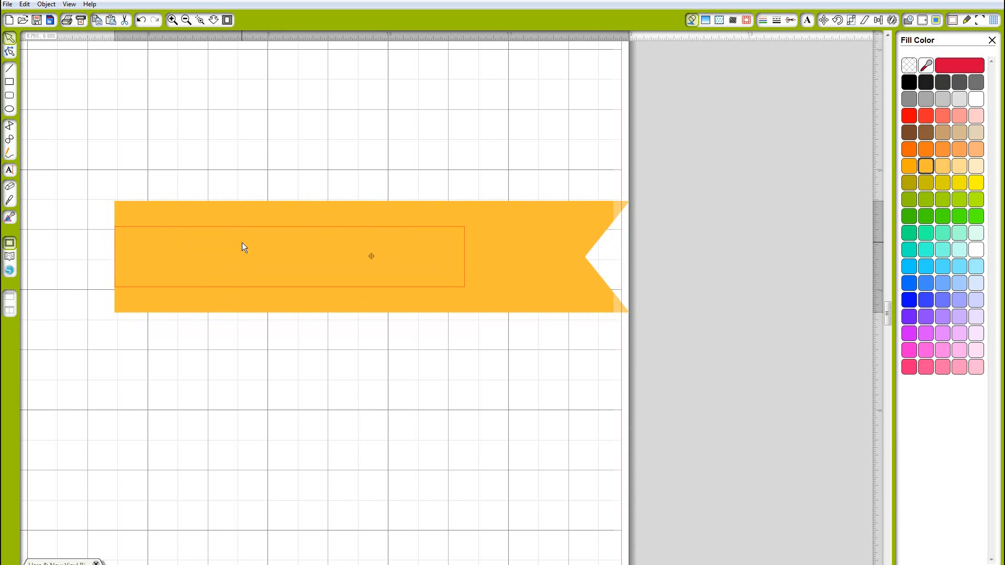
left_click(465, 267)
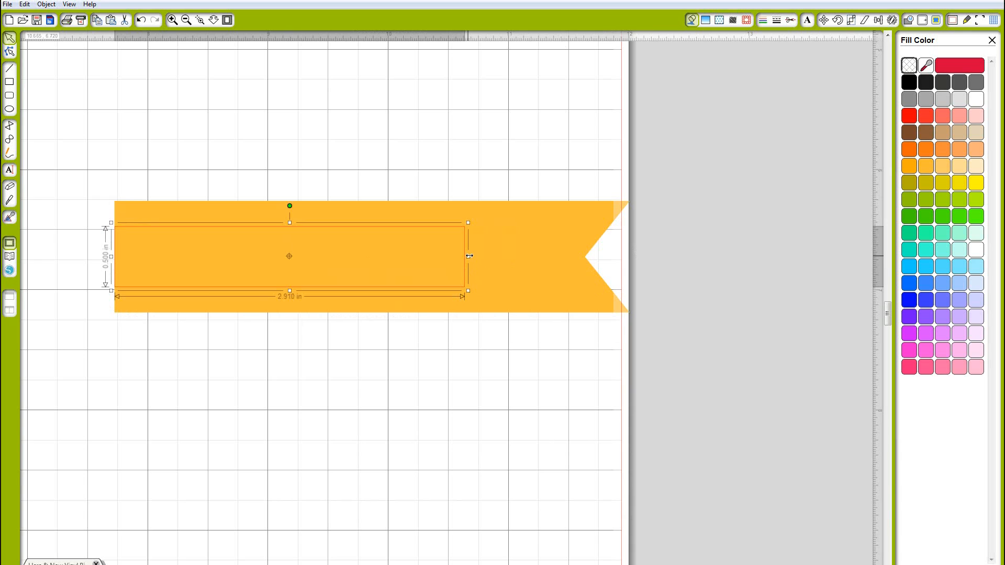
left_click_drag(469, 256, 624, 256)
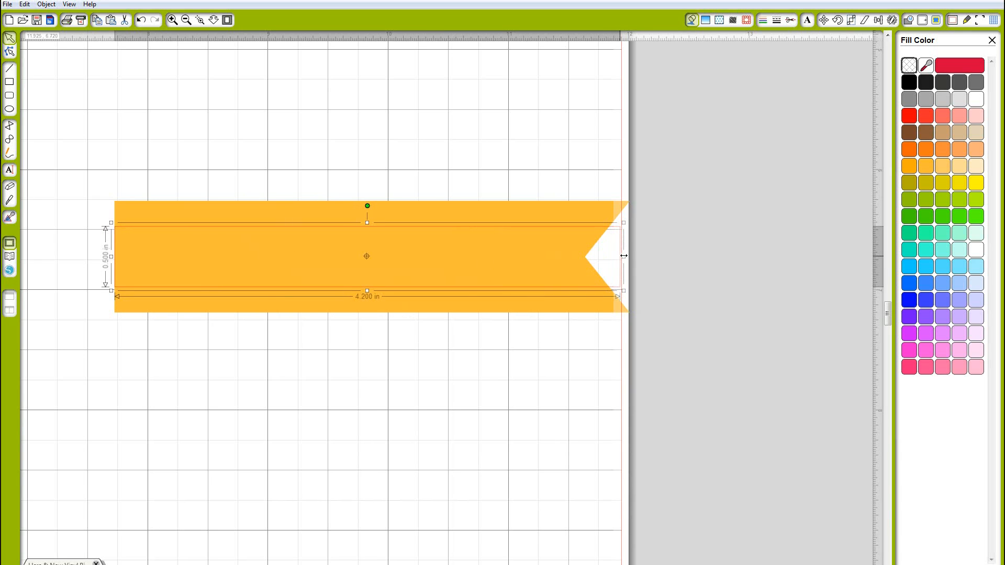
Align the rectangle and banner copy on their middles and intersect them into a thinner banner strip
left_click_drag(684, 386, 98, 174)
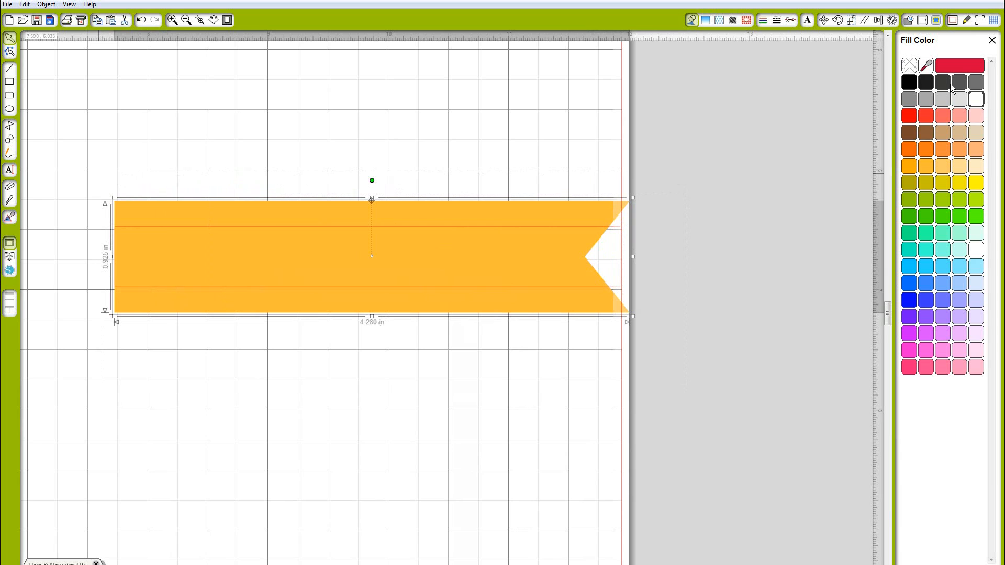
left_click(877, 21)
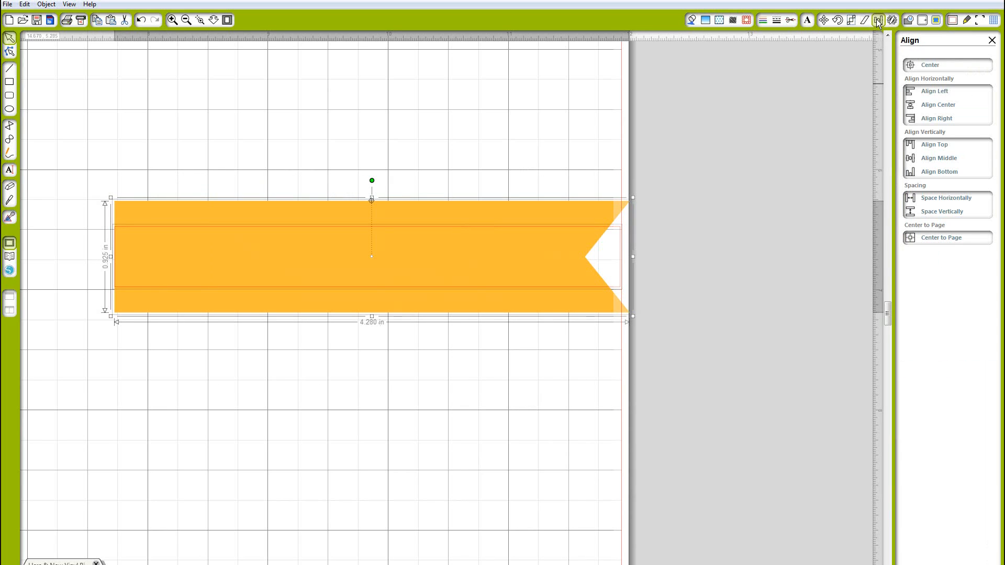
left_click(943, 160)
left_click(943, 159)
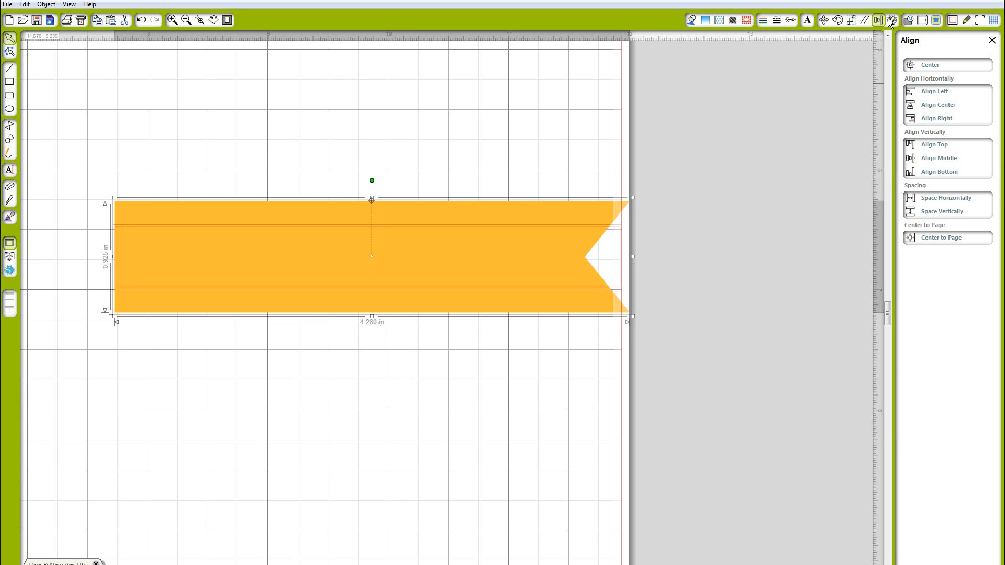
left_click(909, 20)
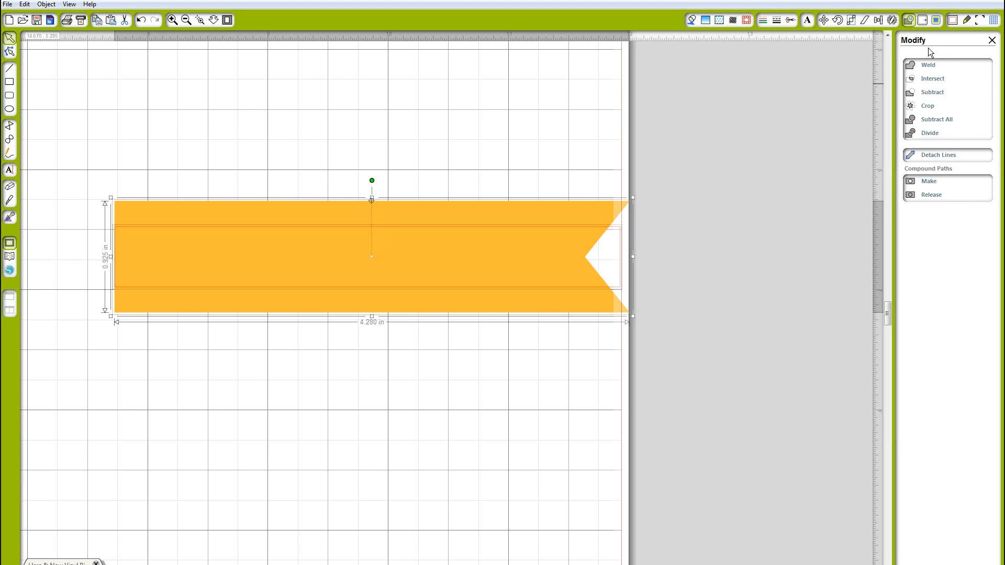
left_click(931, 80)
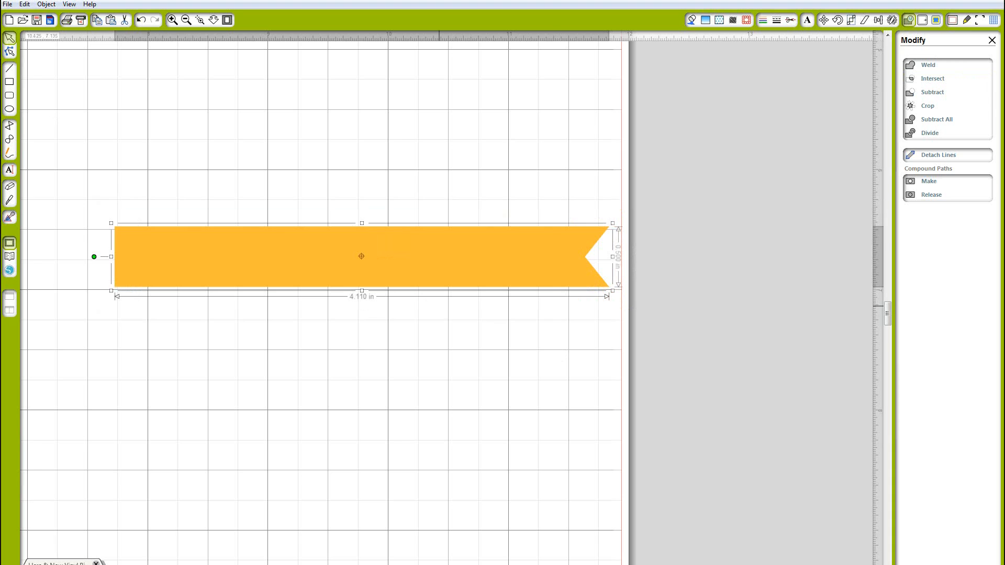
Fill the thinner banner strip with light blue
left_click(691, 21)
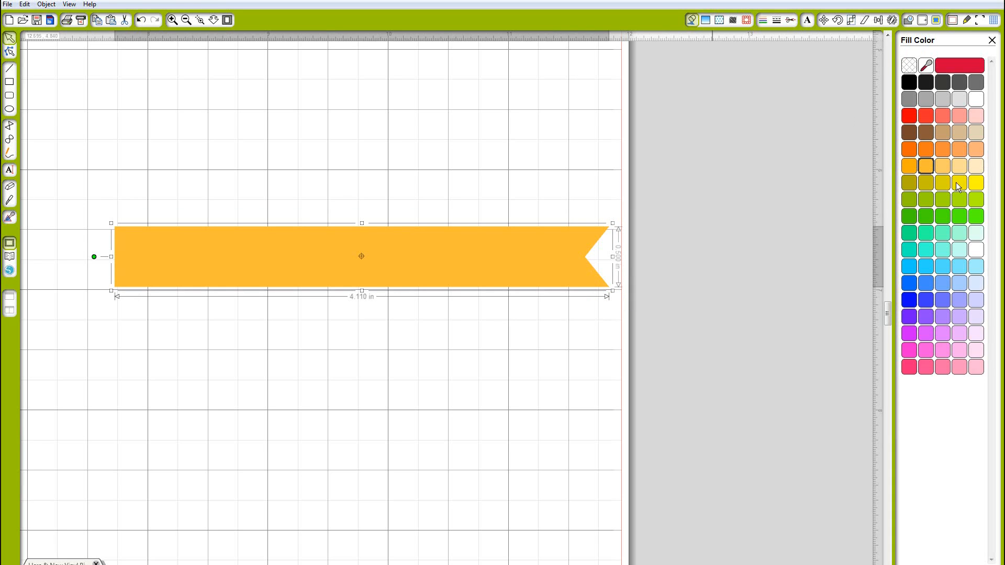
left_click(945, 266)
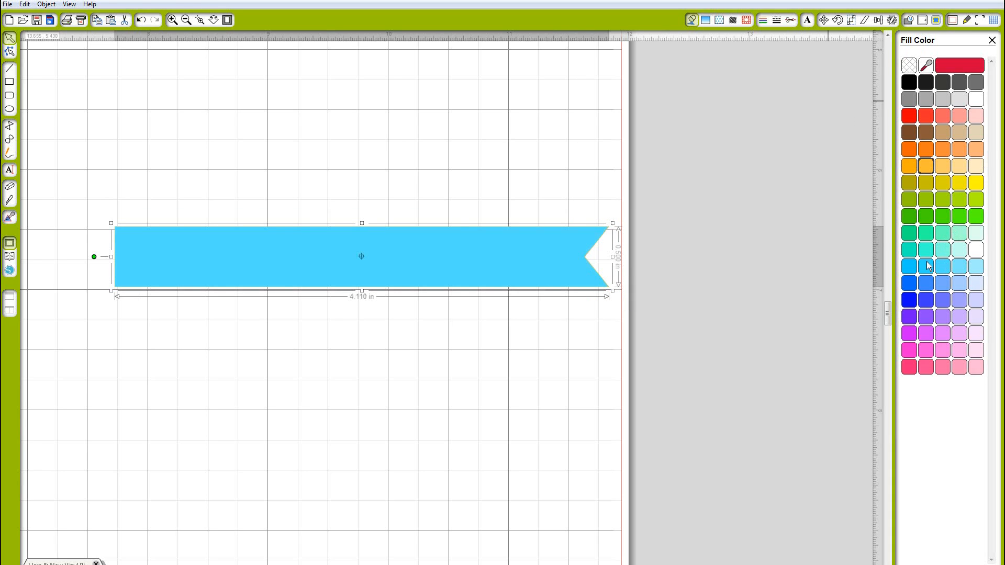
left_click(960, 267)
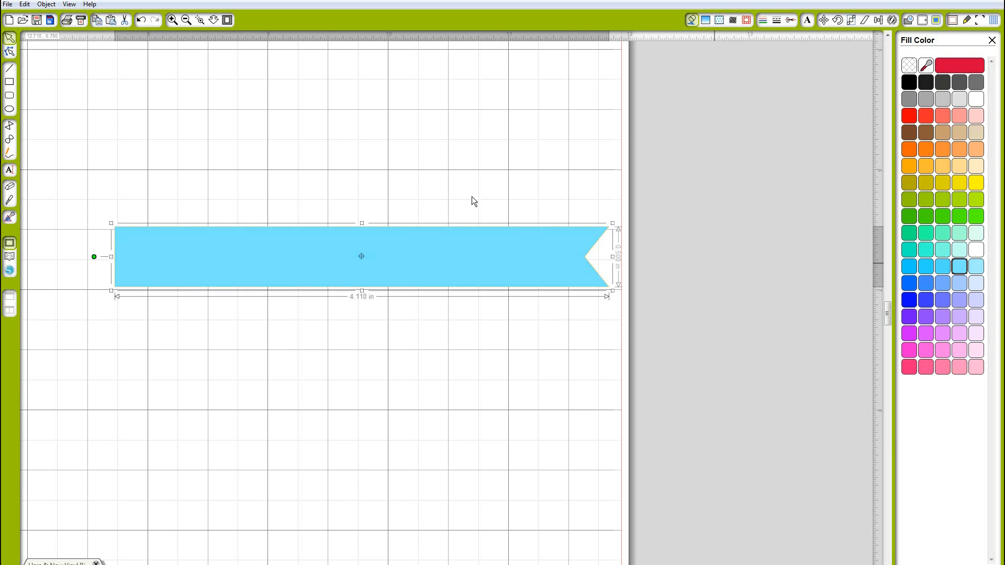
Move the light blue banner onto the card just below the yellow banner
left_click(186, 20)
left_click(186, 21)
left_click(187, 21)
left_click(187, 21)
left_click(186, 21)
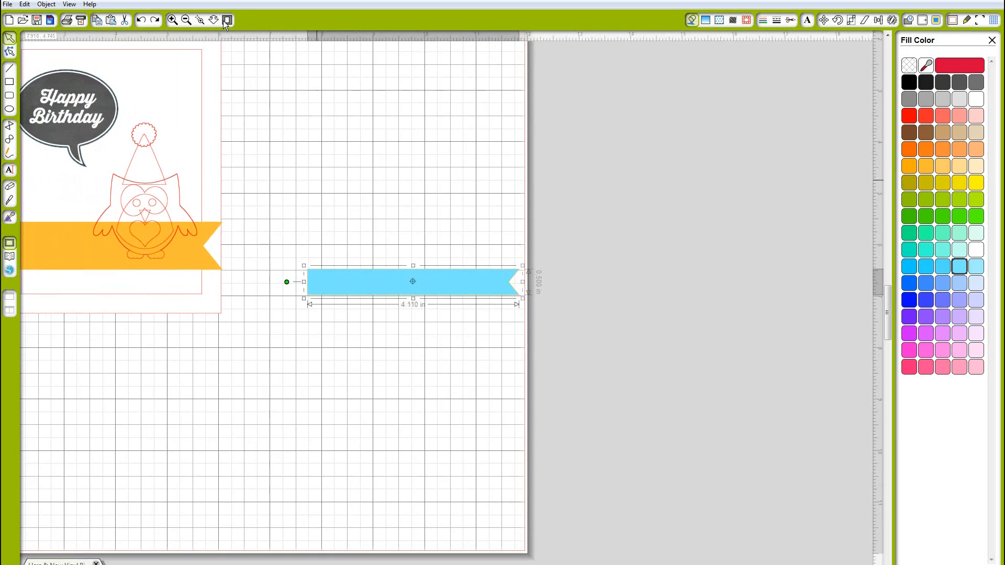
left_click(187, 21)
left_click(227, 20)
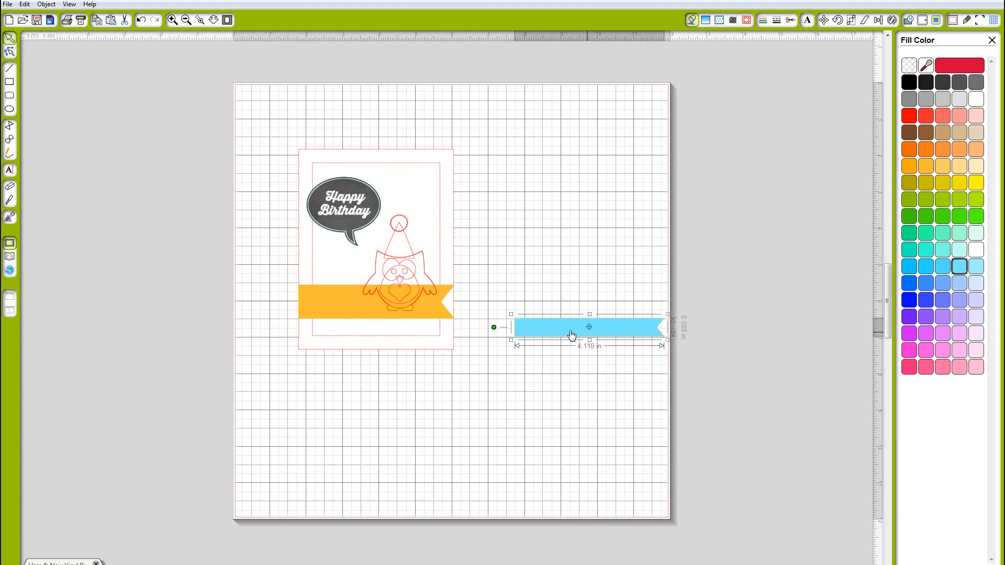
left_click_drag(569, 329, 399, 344)
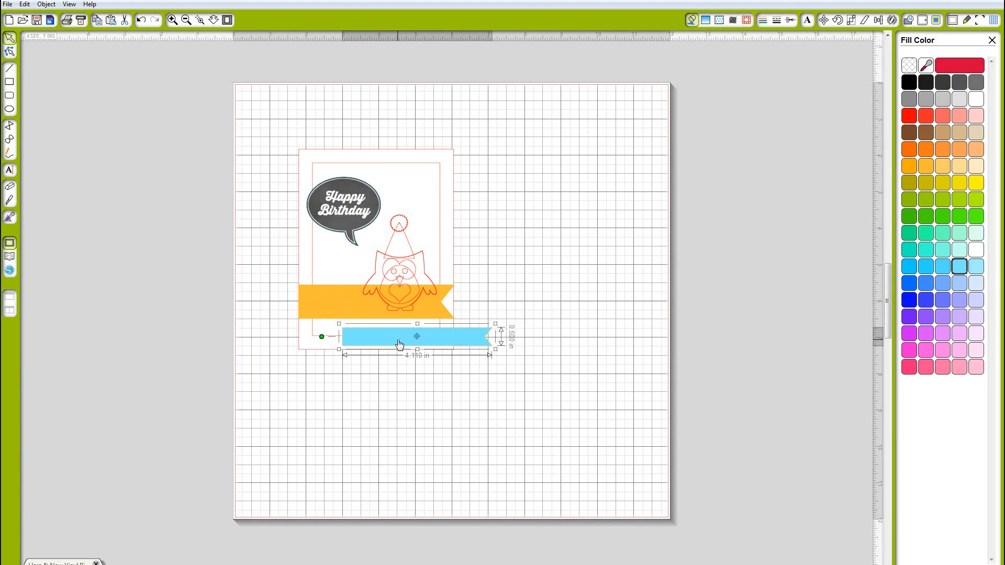
Send the blue banner backward and center it on top of the yellow banner
right_click(399, 343)
left_click(449, 547)
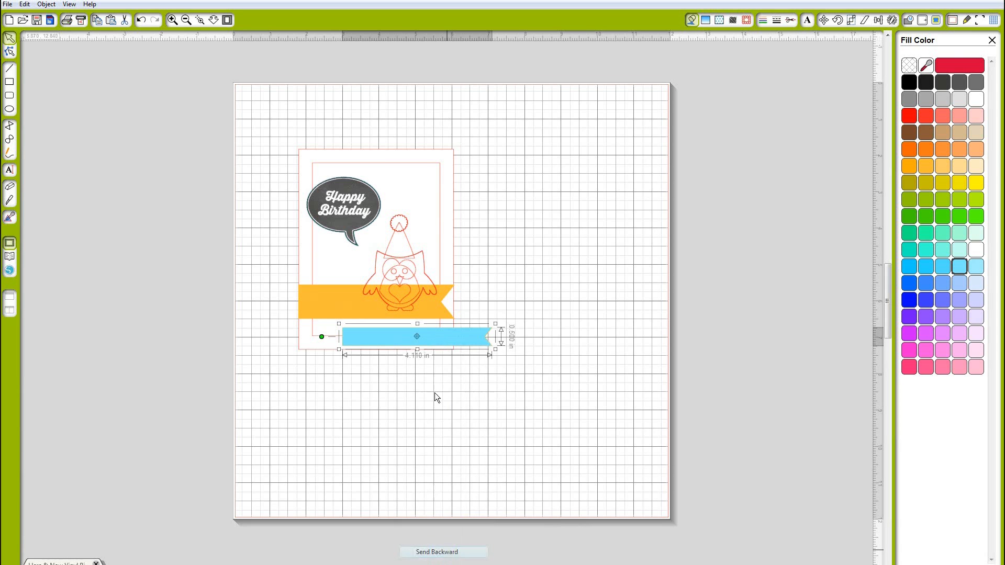
left_click_drag(442, 340, 399, 307)
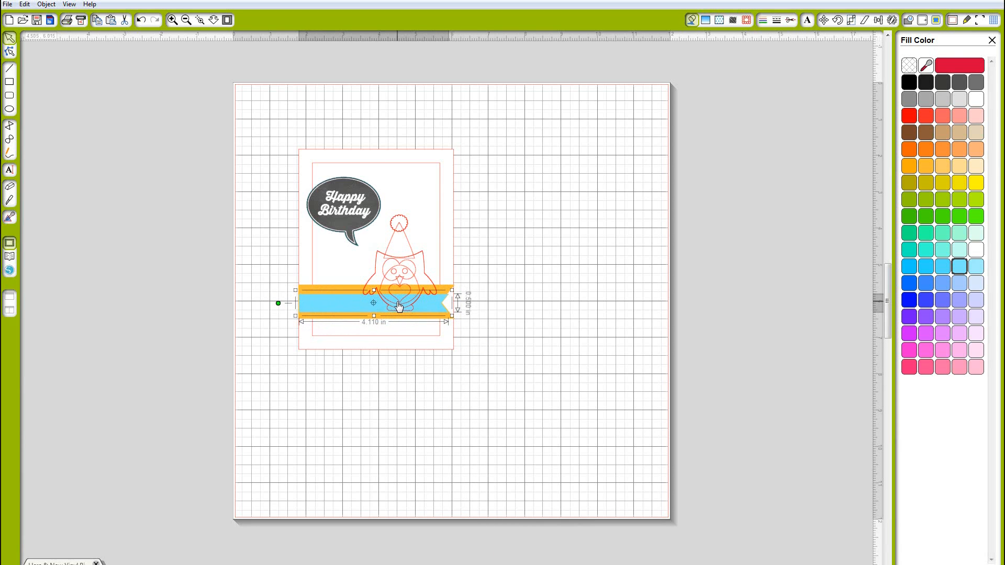
left_click(553, 294)
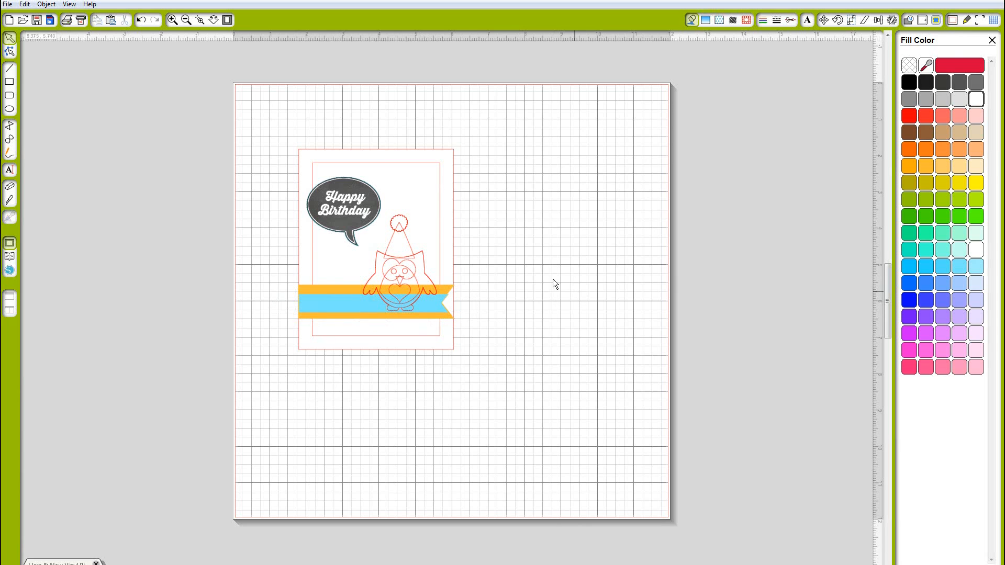
left_click(439, 310)
left_click_drag(440, 312, 441, 313)
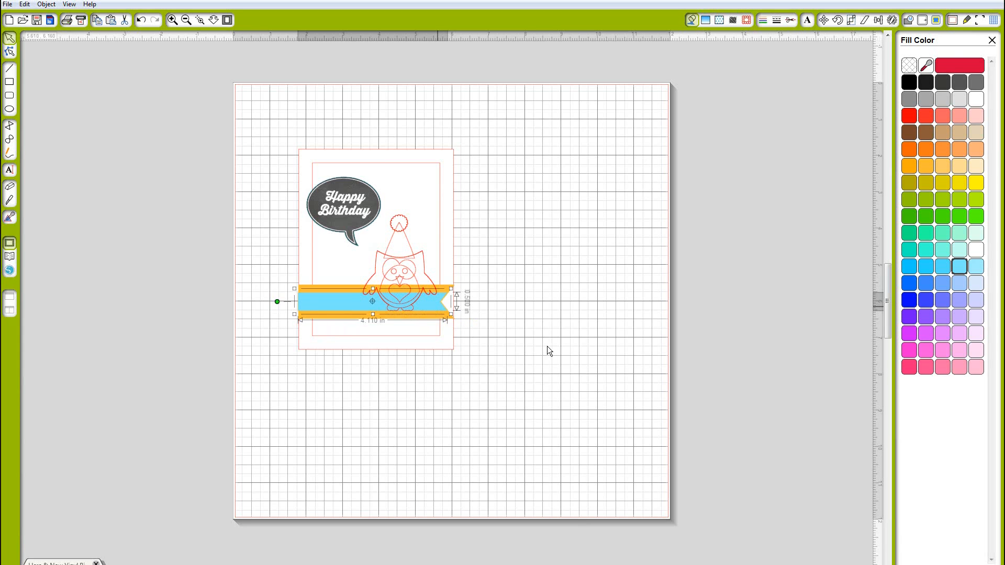
left_click(511, 332)
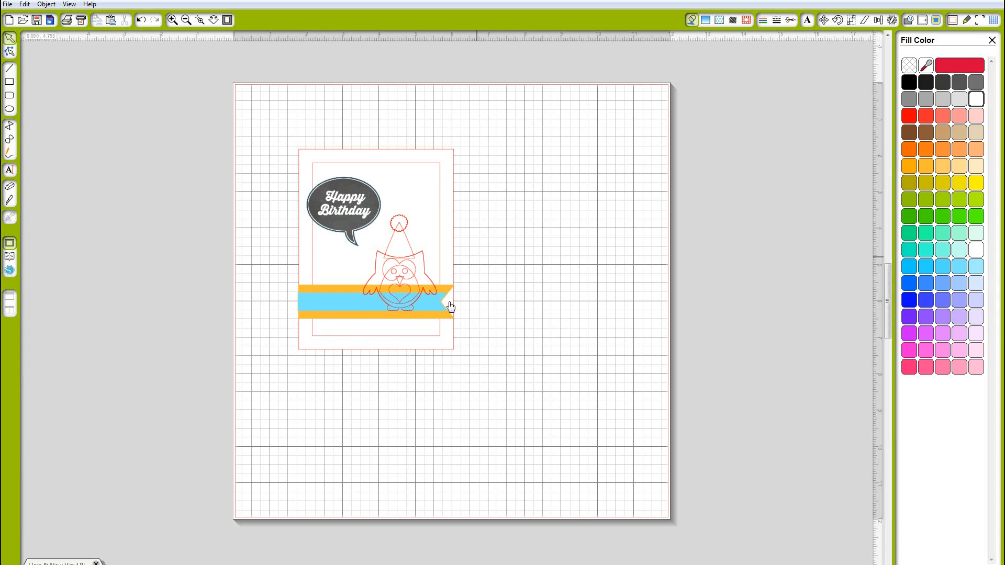
left_click_drag(486, 347, 289, 150)
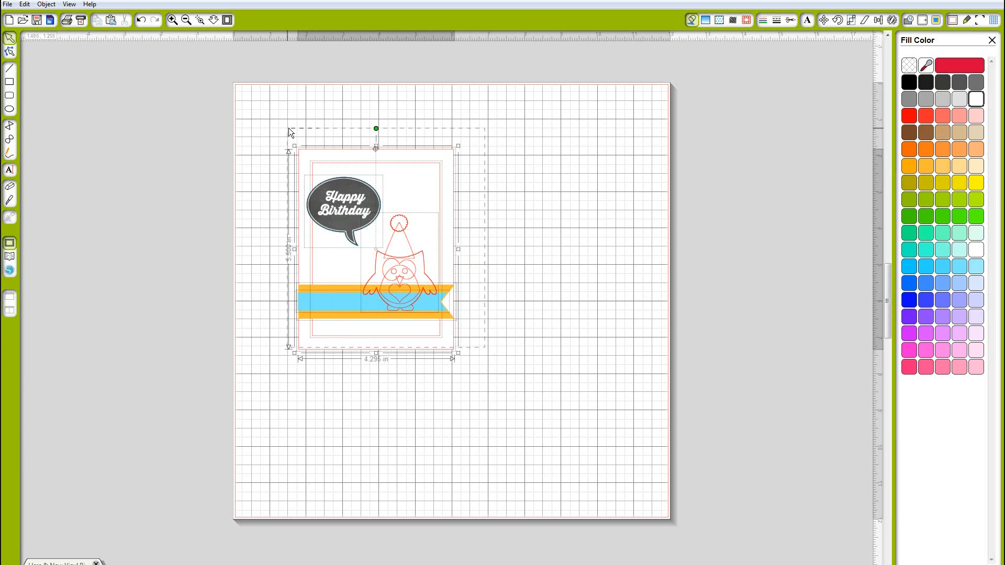
left_click(557, 202)
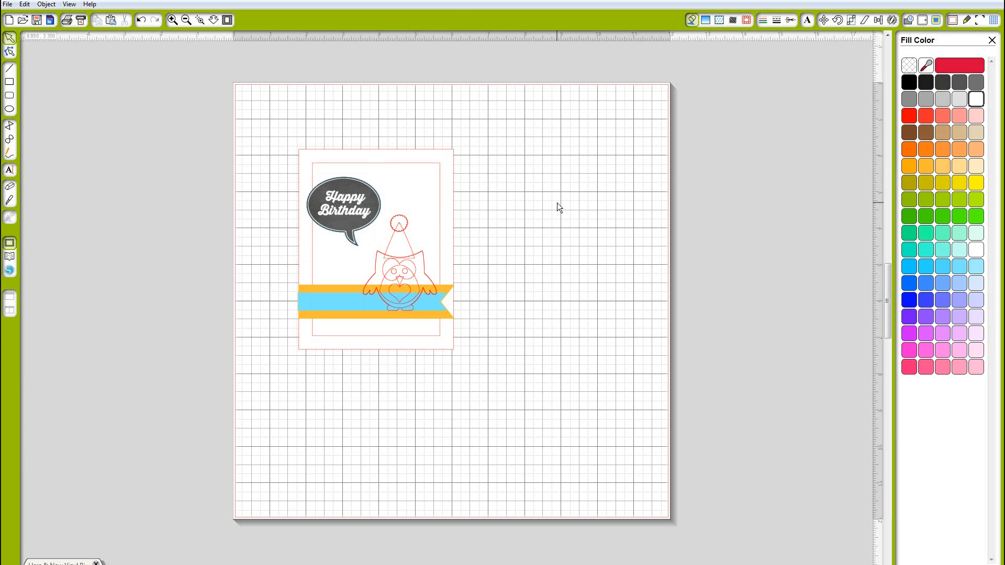
Nudge the inner mat slightly to the right on the card
left_click(413, 274)
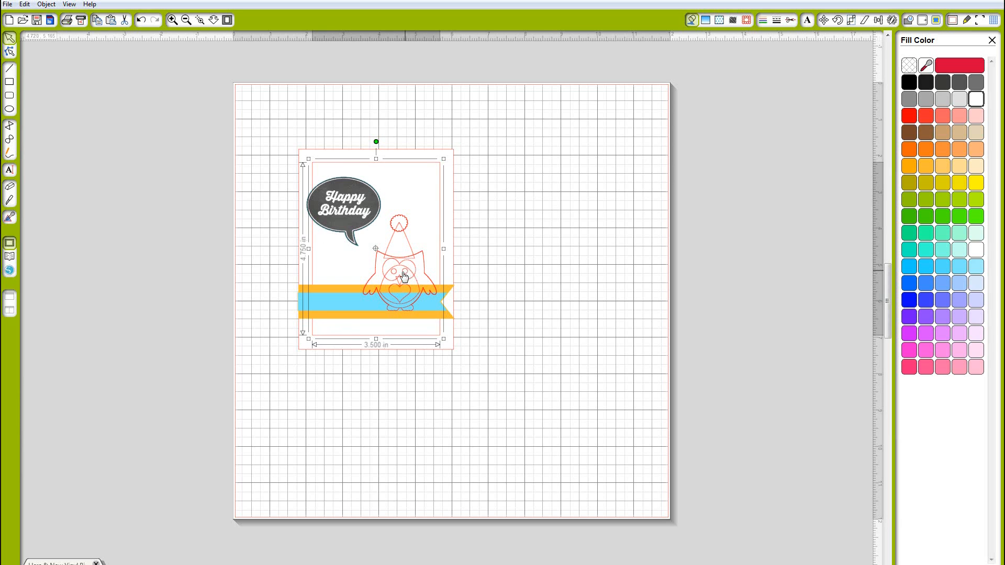
left_click(410, 269)
left_click_drag(410, 268, 403, 274)
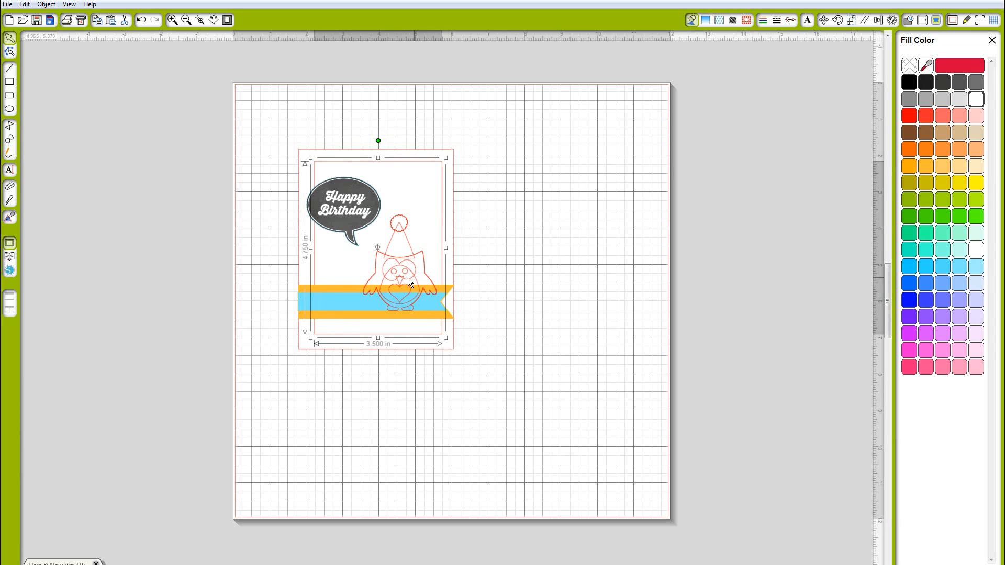
left_click(407, 277)
left_click(497, 259)
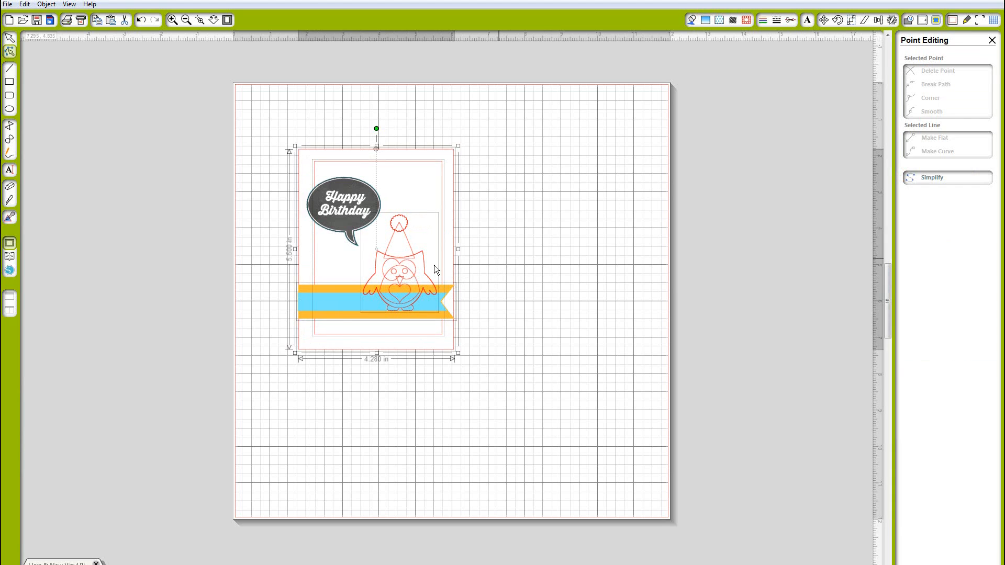
Move the party-hat owl up slightly and enlarge it a little from its corner
left_click(404, 267)
left_click_drag(406, 271, 413, 261)
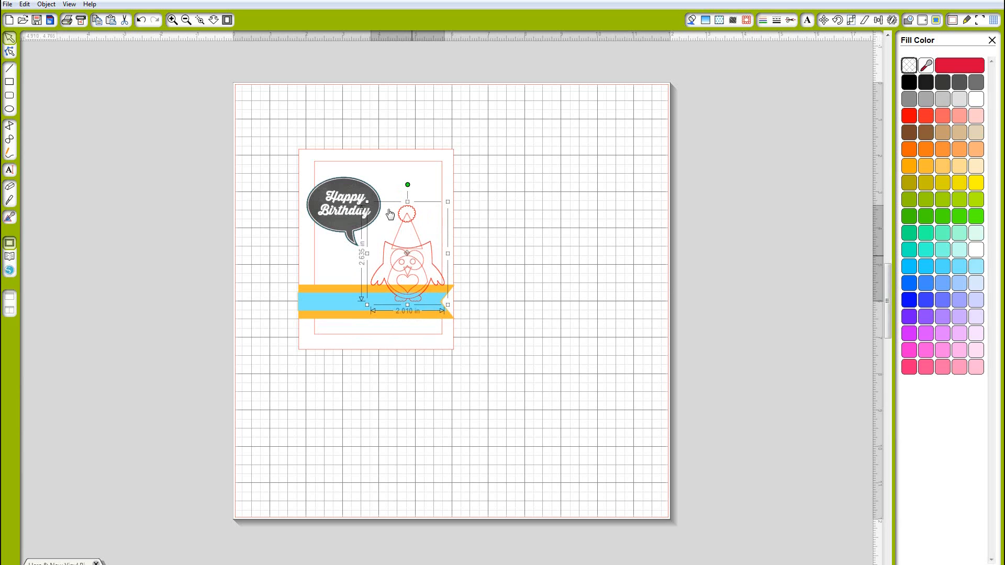
left_click_drag(366, 201, 359, 192)
Enlarge the Happy Birthday bubble slightly from its corner
left_click(334, 231)
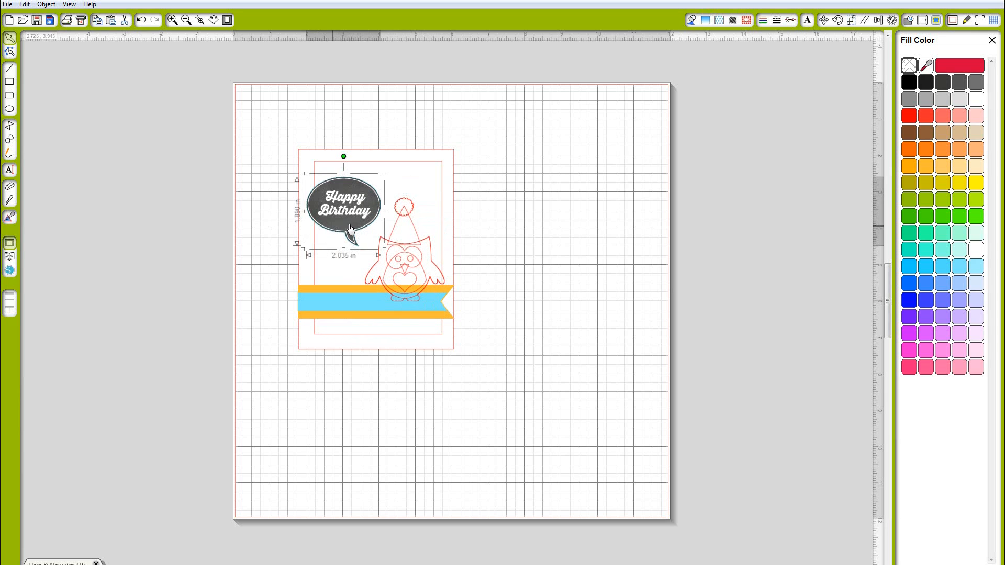
left_click_drag(384, 174, 394, 167)
left_click(605, 226)
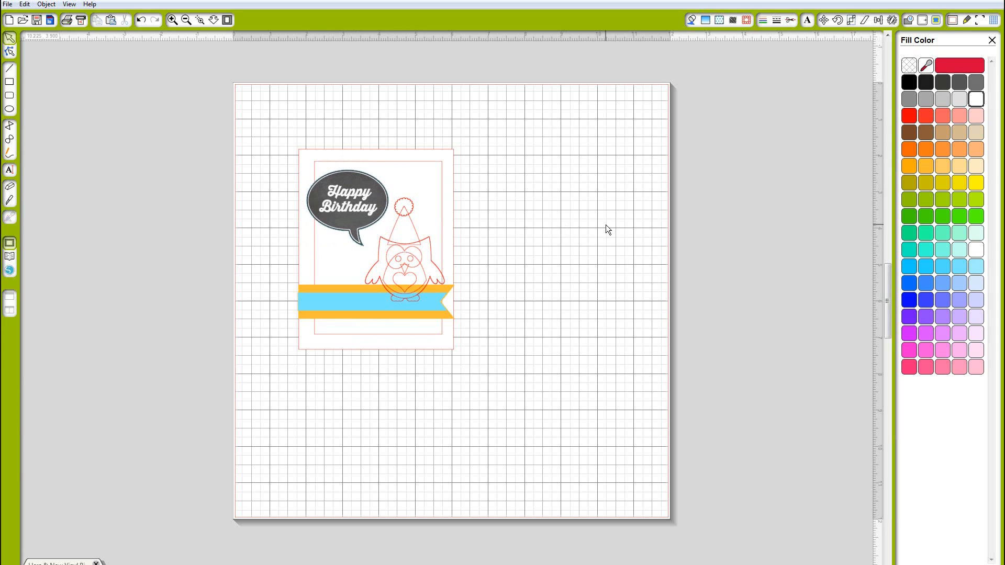
Move the Happy Birthday bubble off the page to the left and the rest of the card off to the right
left_click_drag(322, 231, 137, 233)
left_click_drag(271, 127, 489, 351)
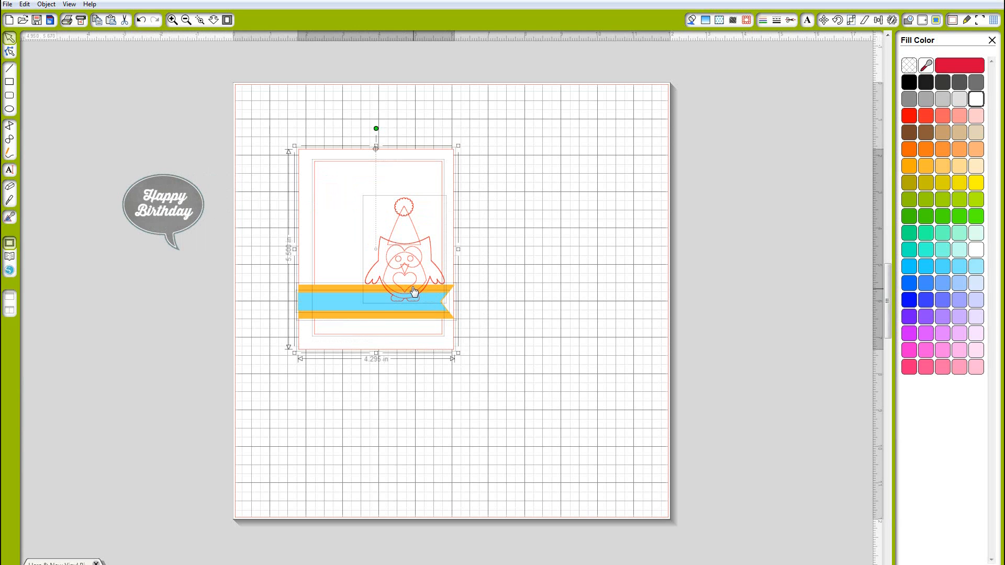
left_click_drag(448, 291, 877, 286)
left_click(600, 139)
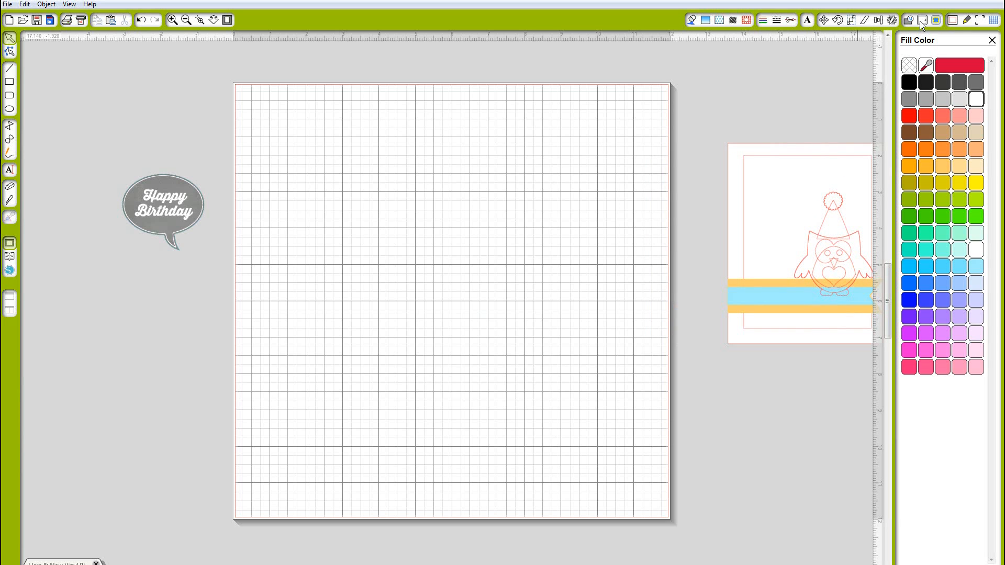
Set the page size to Letter
left_click(951, 19)
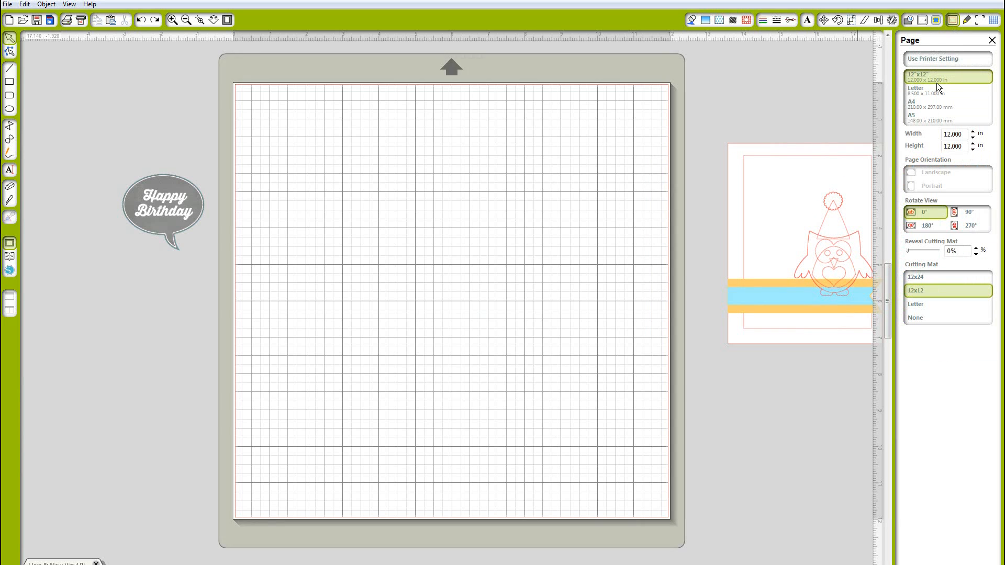
left_click(920, 90)
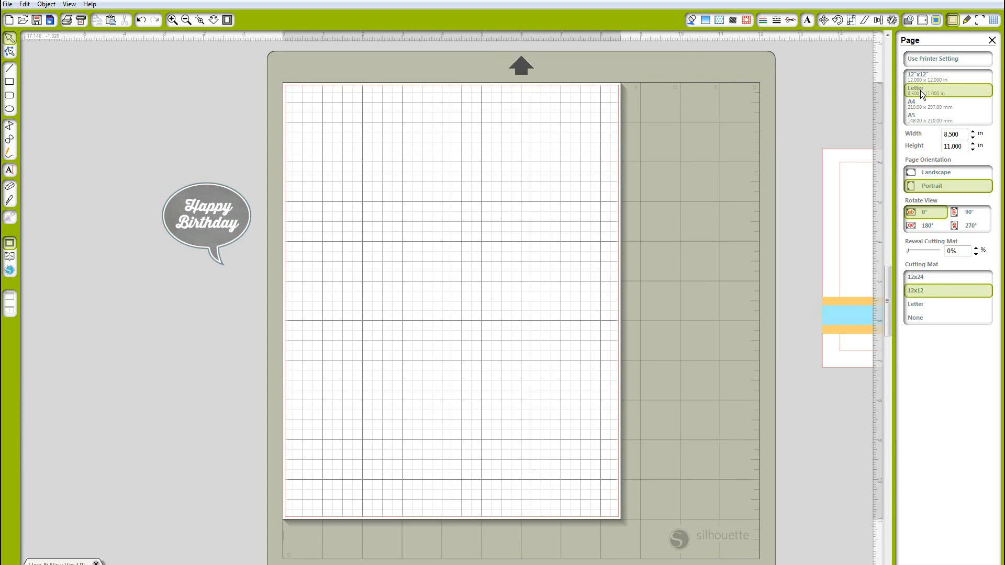
Turn on registration marks with default margins and set the mark format to Type 1
left_click(978, 21)
left_click(910, 60)
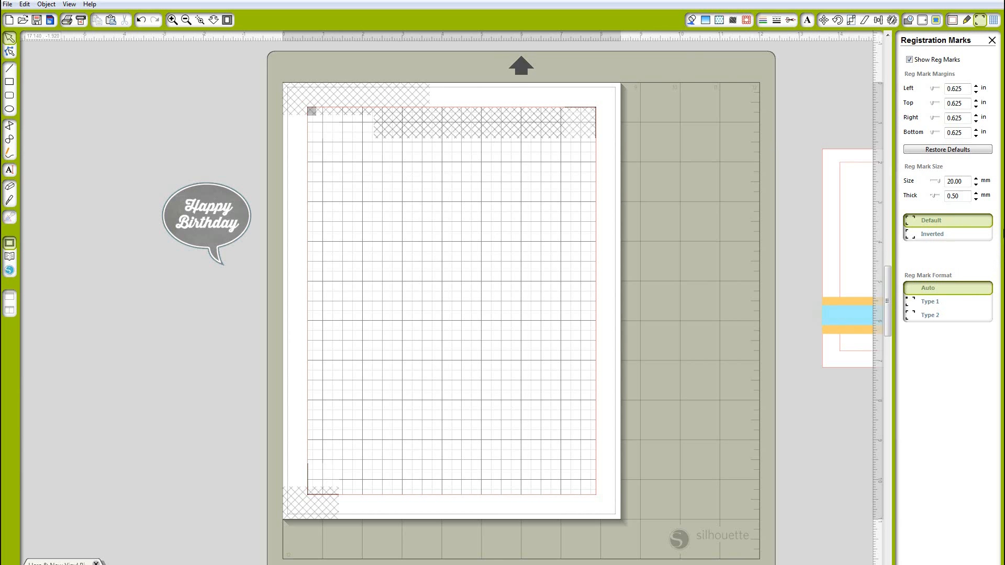
left_click(958, 151)
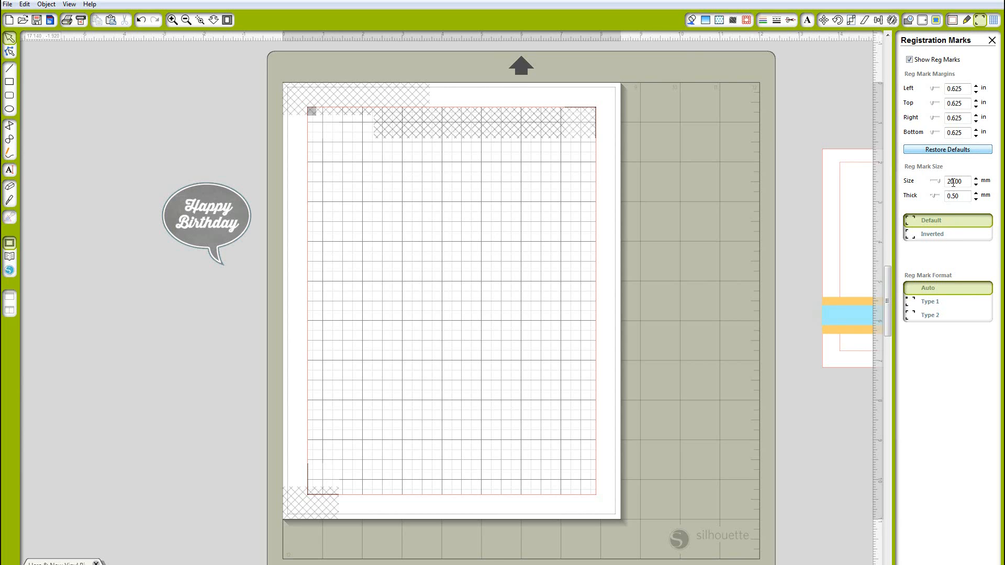
left_click(925, 302)
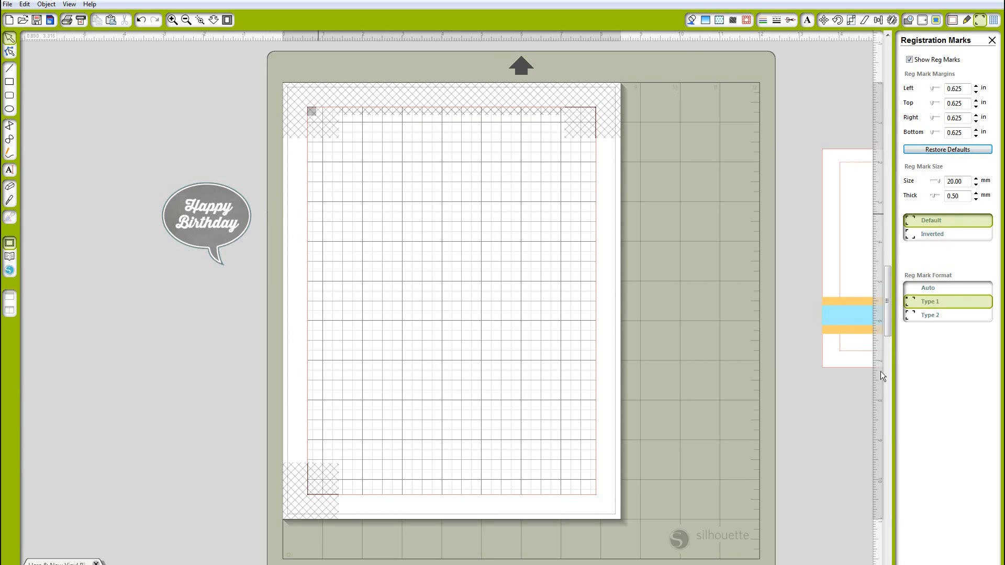
left_click(930, 315)
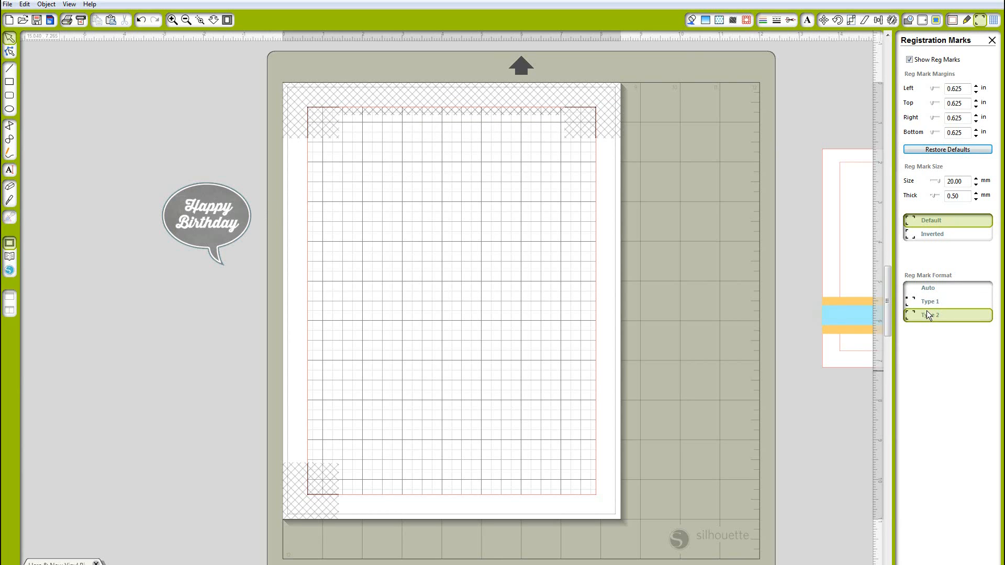
left_click(926, 302)
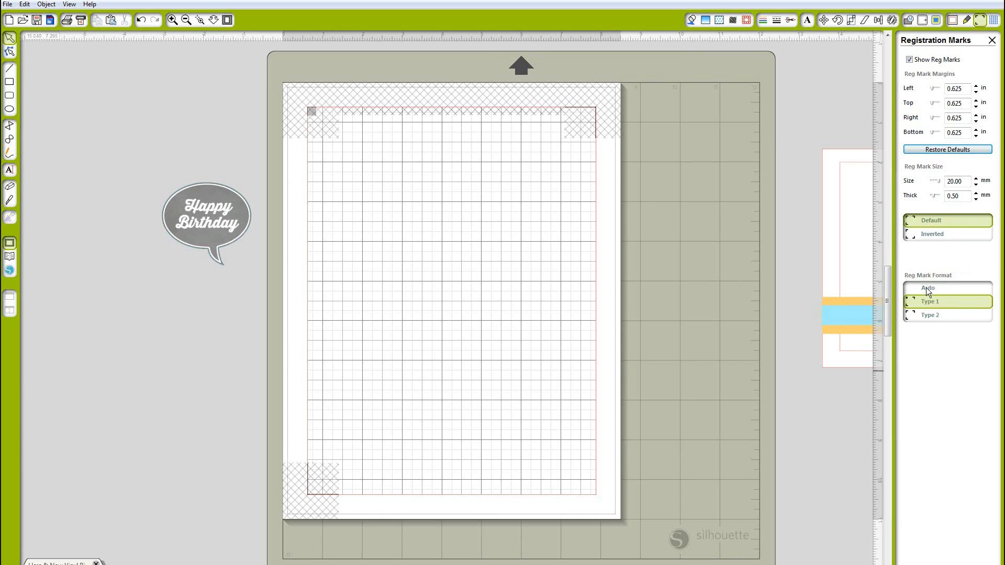
left_click(926, 289)
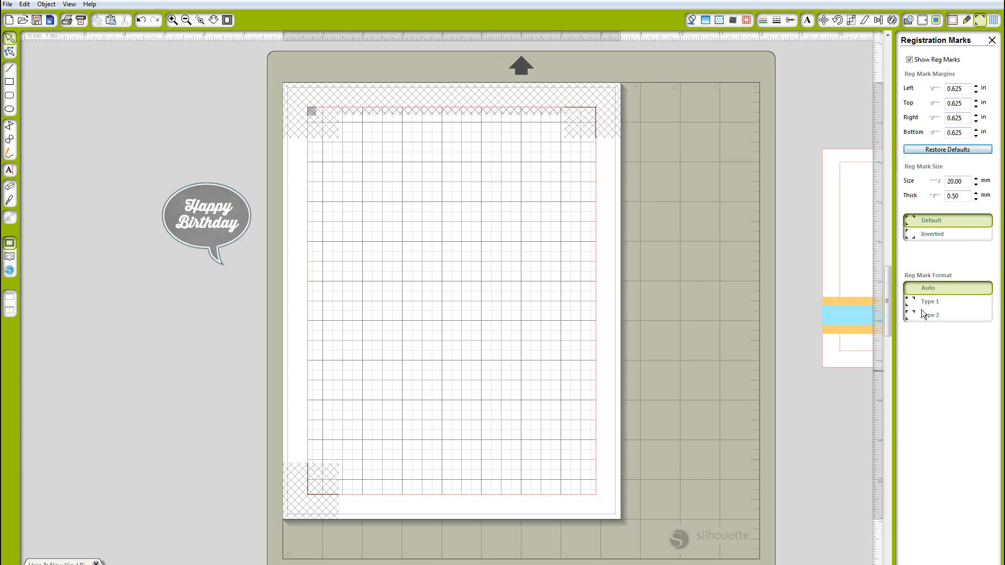
left_click(922, 304)
Place the Happy Birthday bubble near the top left of the page inside the registration marks
left_click_drag(205, 232, 383, 167)
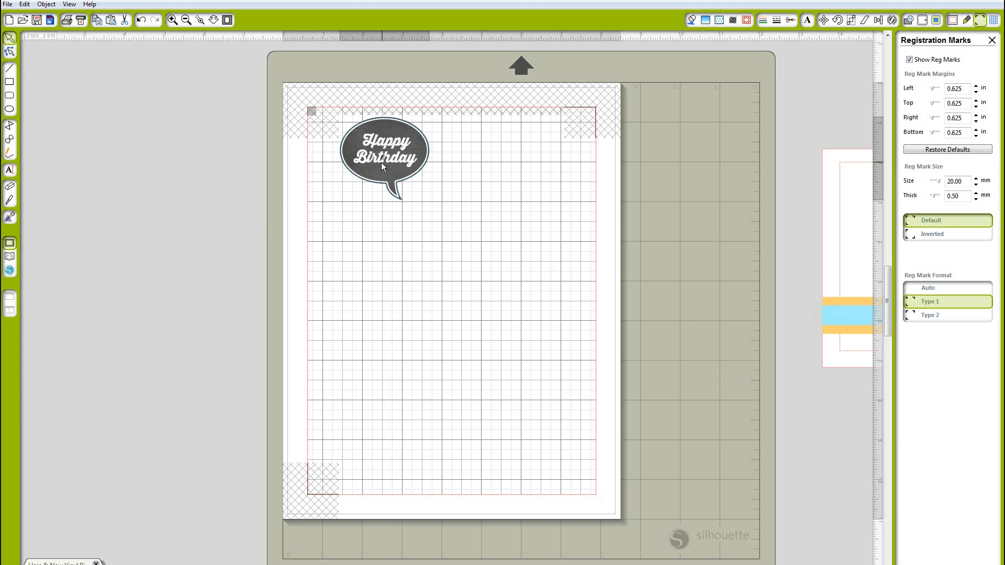
left_click(238, 244)
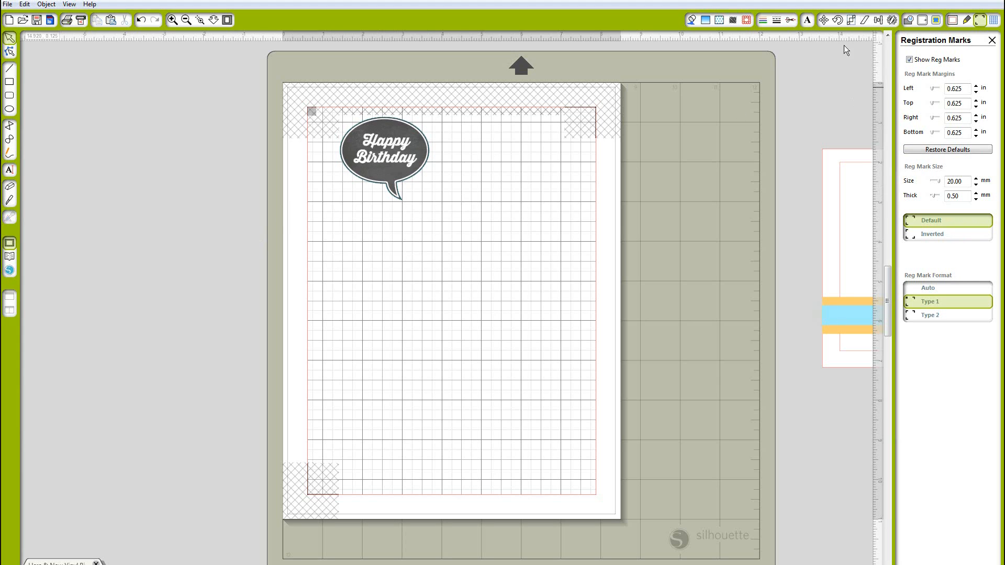
Start the print-and-cut job and try printing the current page
left_click(84, 22)
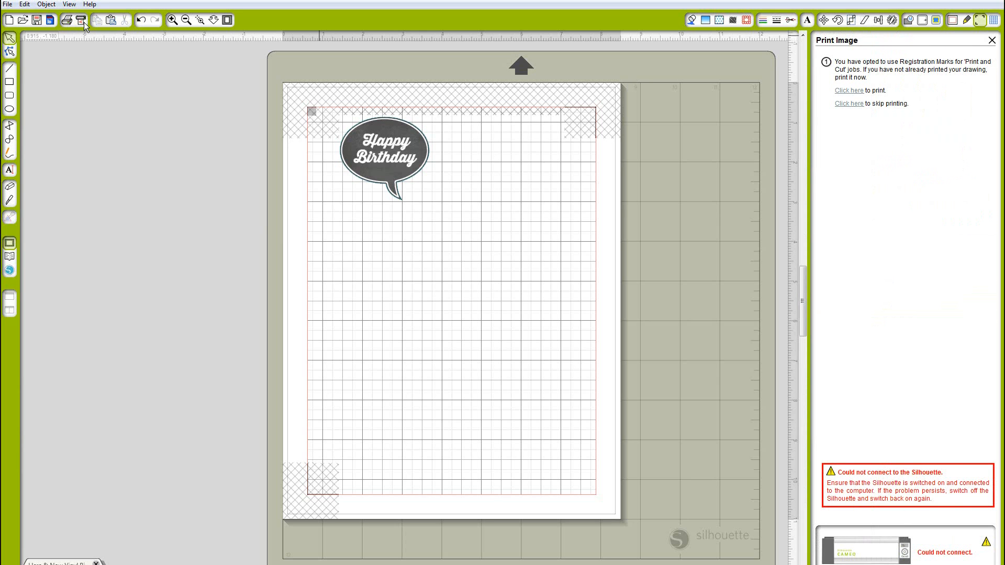
left_click(844, 90)
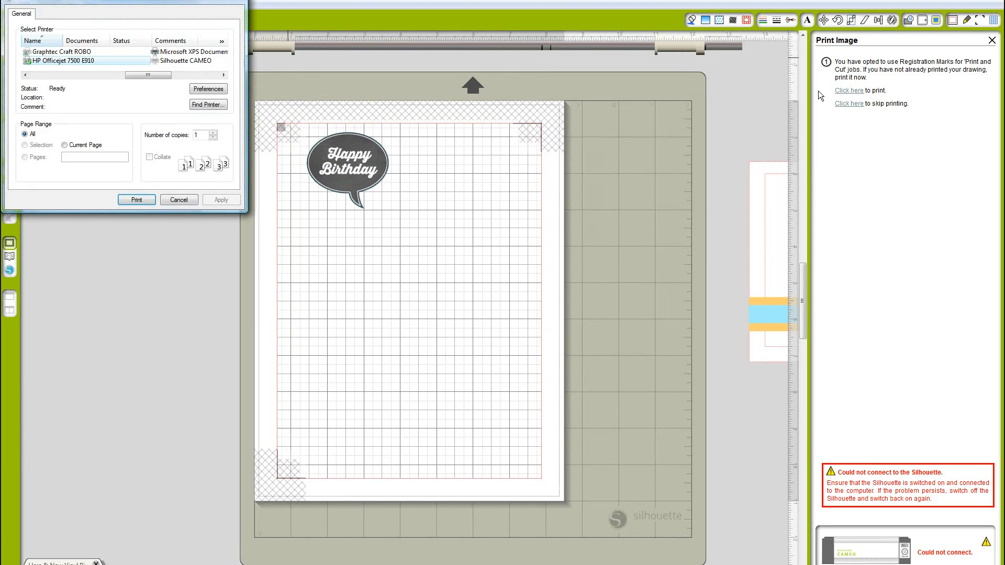
left_click(64, 145)
left_click(181, 200)
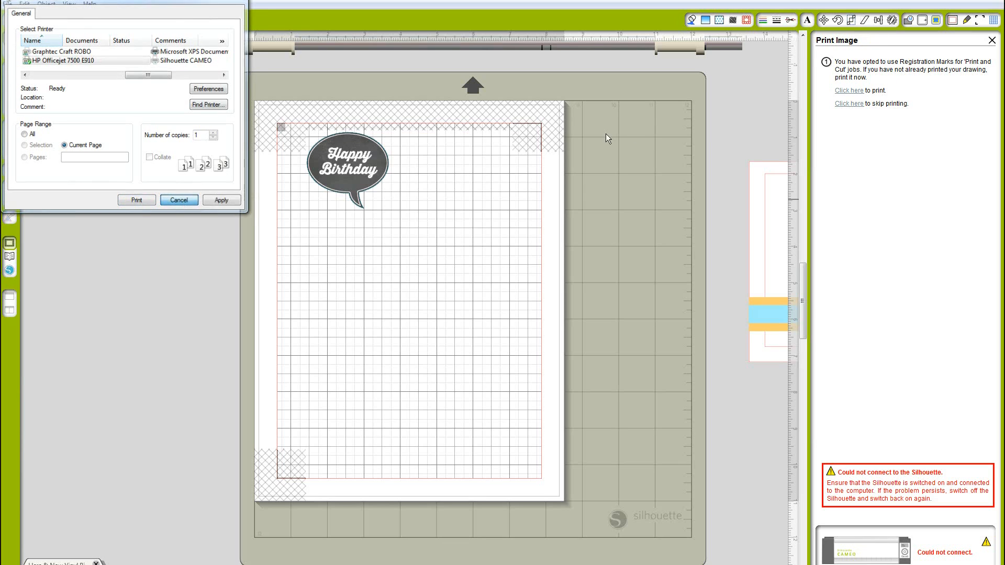
Skip printing, continue to cutting, and choose automatic registration mark detection
left_click(848, 104)
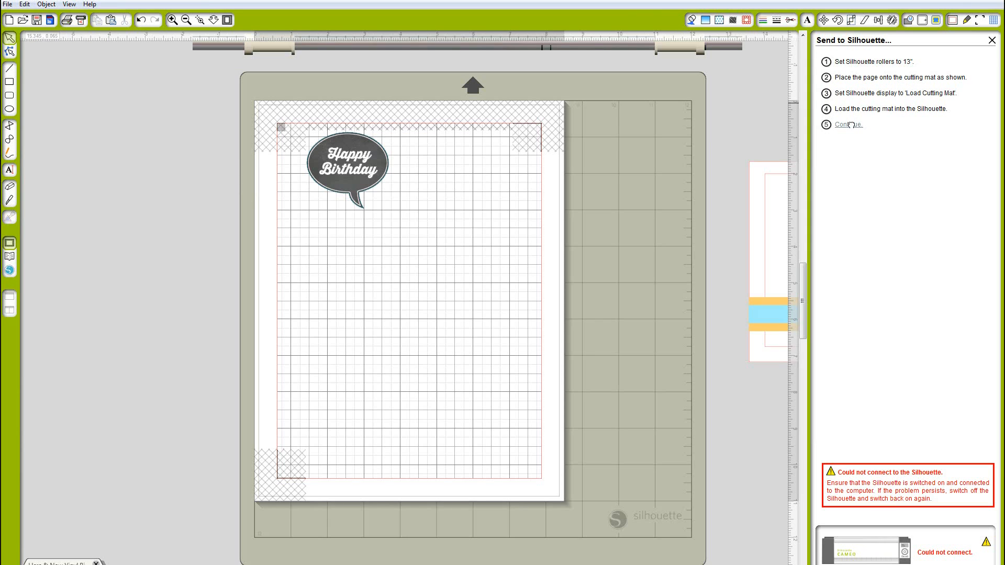
left_click(852, 124)
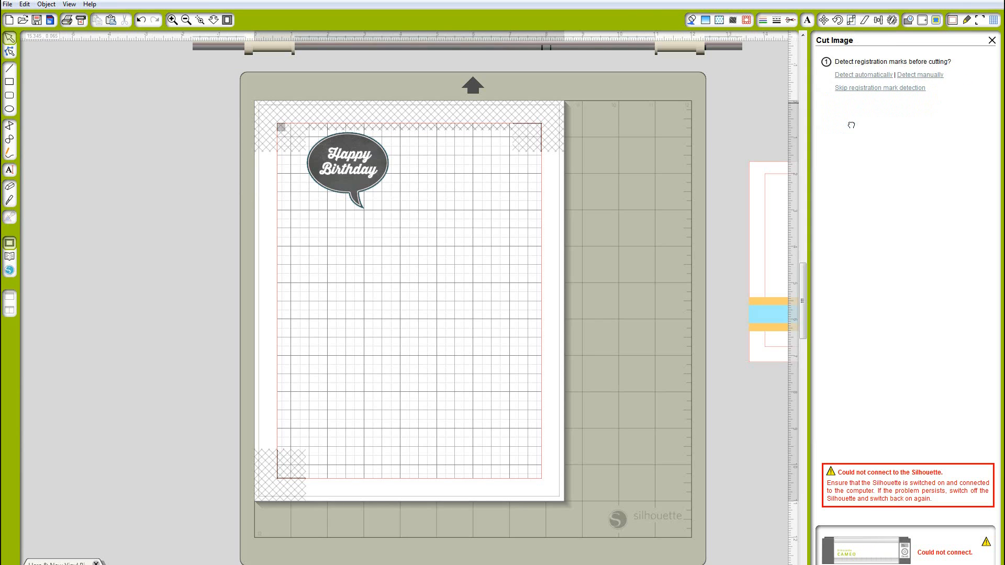
left_click(866, 74)
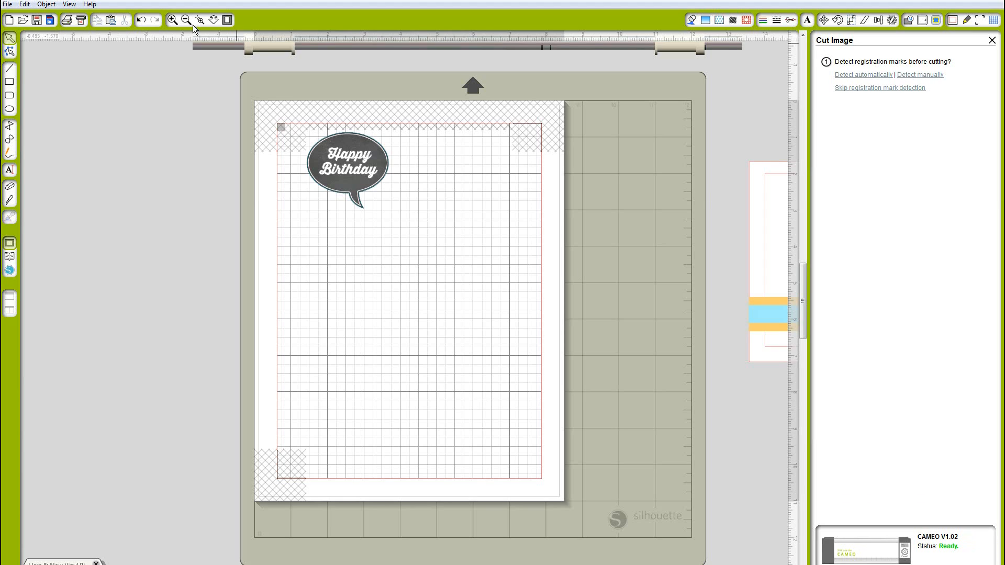
Select all the card pieces sitting beside the cutting mat
left_click_drag(477, 564, 504, 564)
left_click_drag(526, 145, 703, 379)
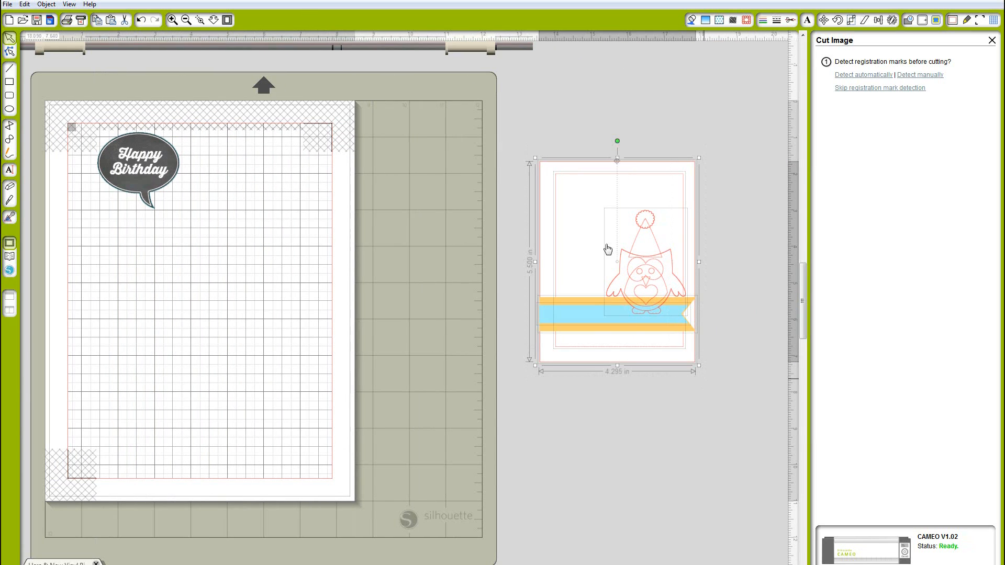